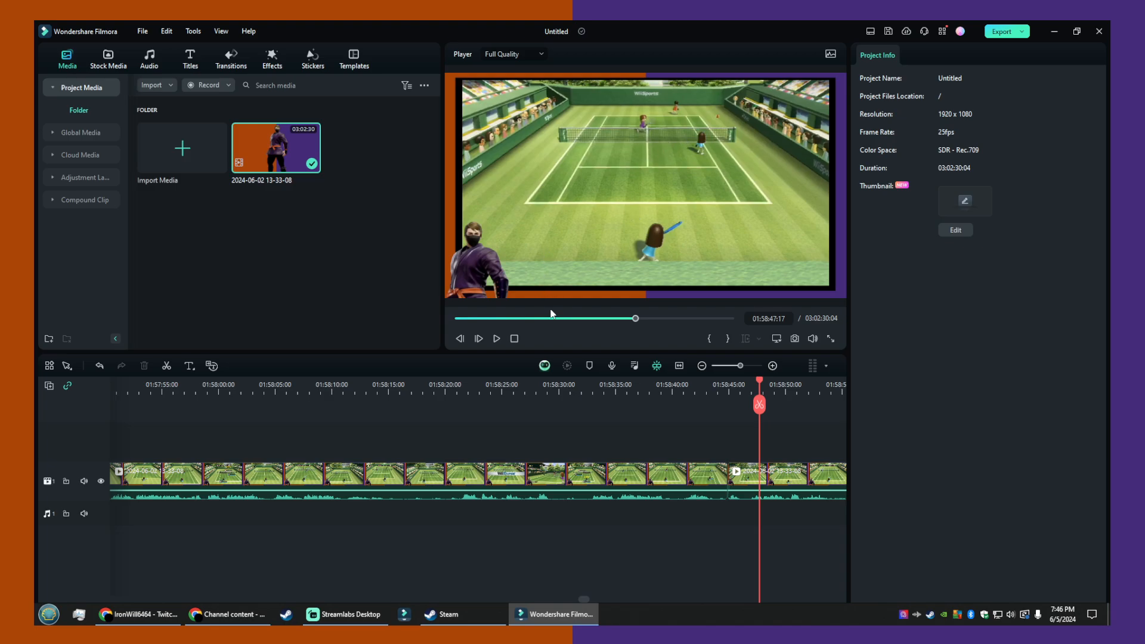
- Examine the tennis rally around 01:58:48 in the recording, alternating short playback with frame-by-frame stepping
click(496, 339)
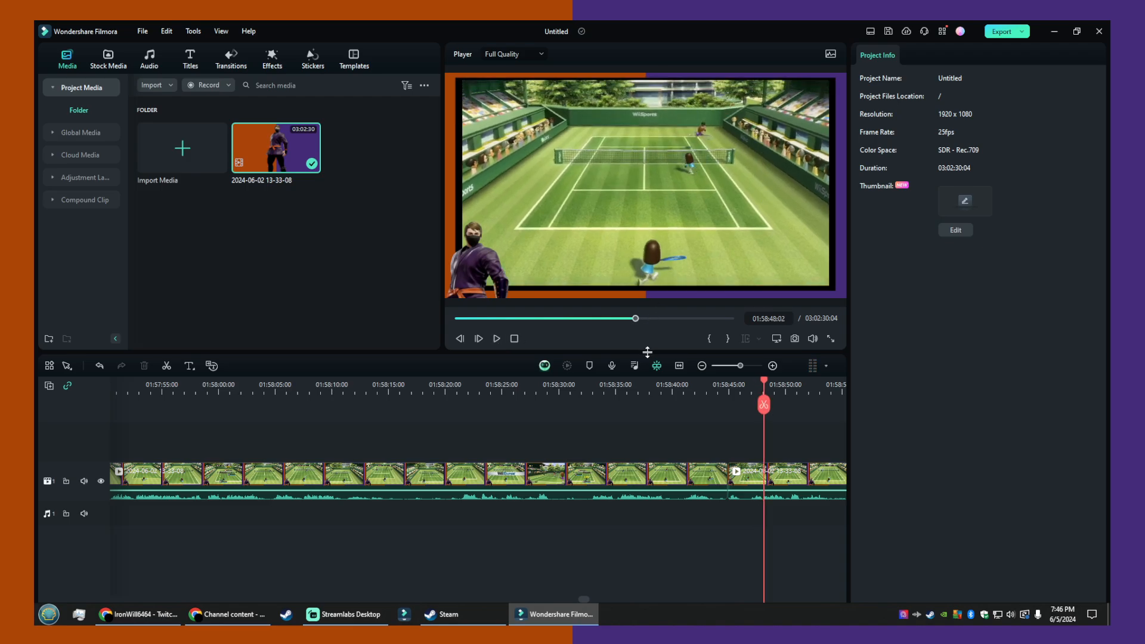
key(Left)
key(Left)
key(Left)
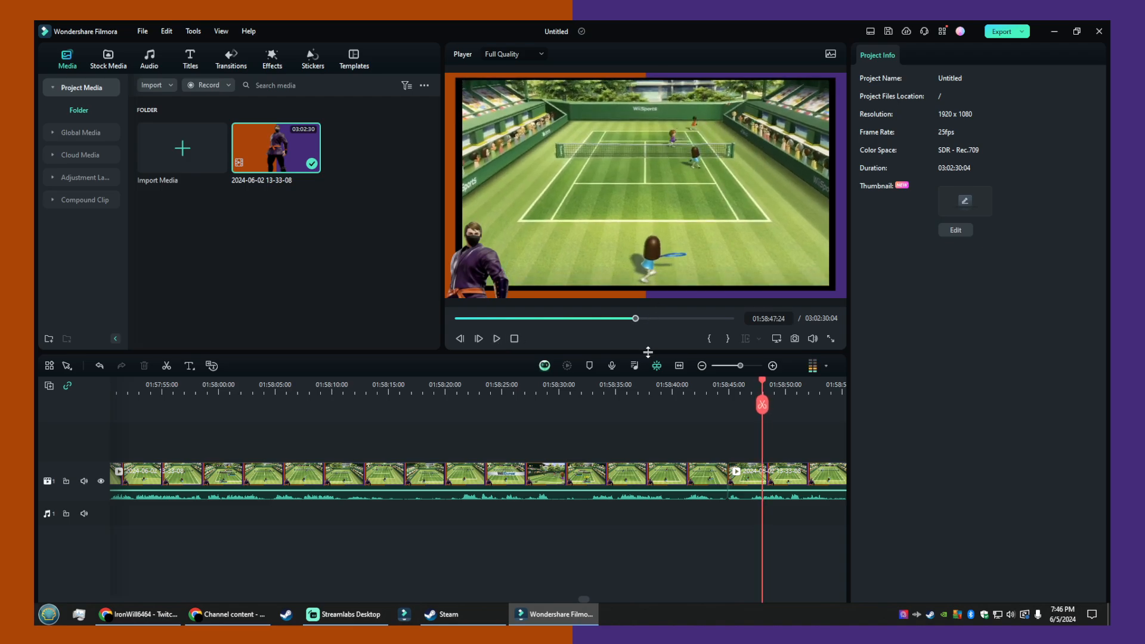
key(Left)
key(Left)
key(Right)
key(Right)
key(Right)
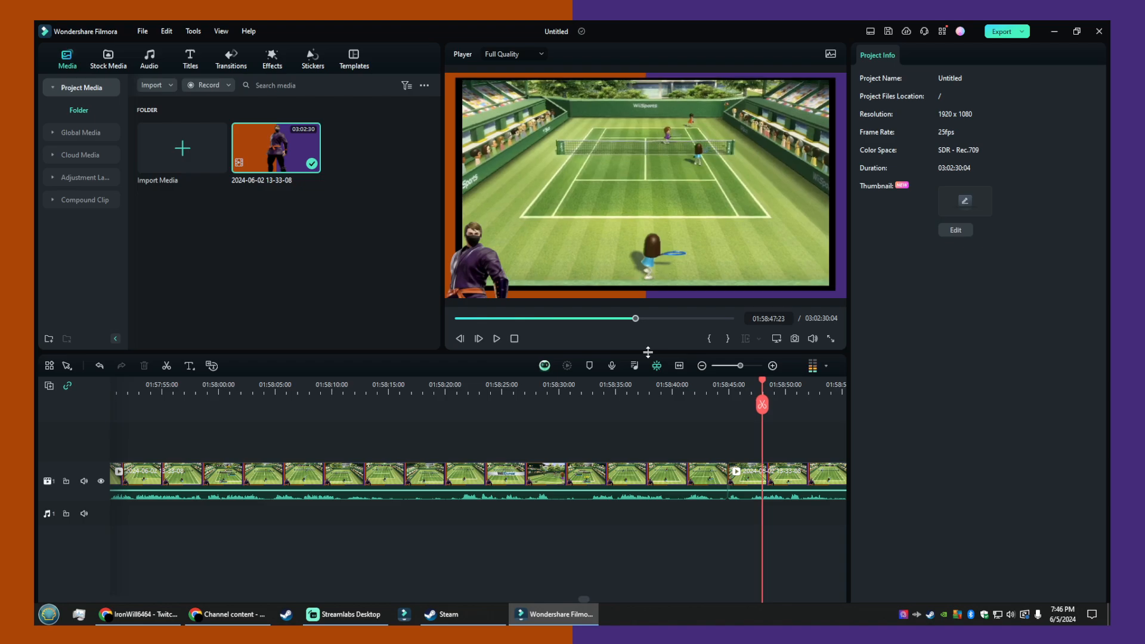
key(Right)
key(Right)
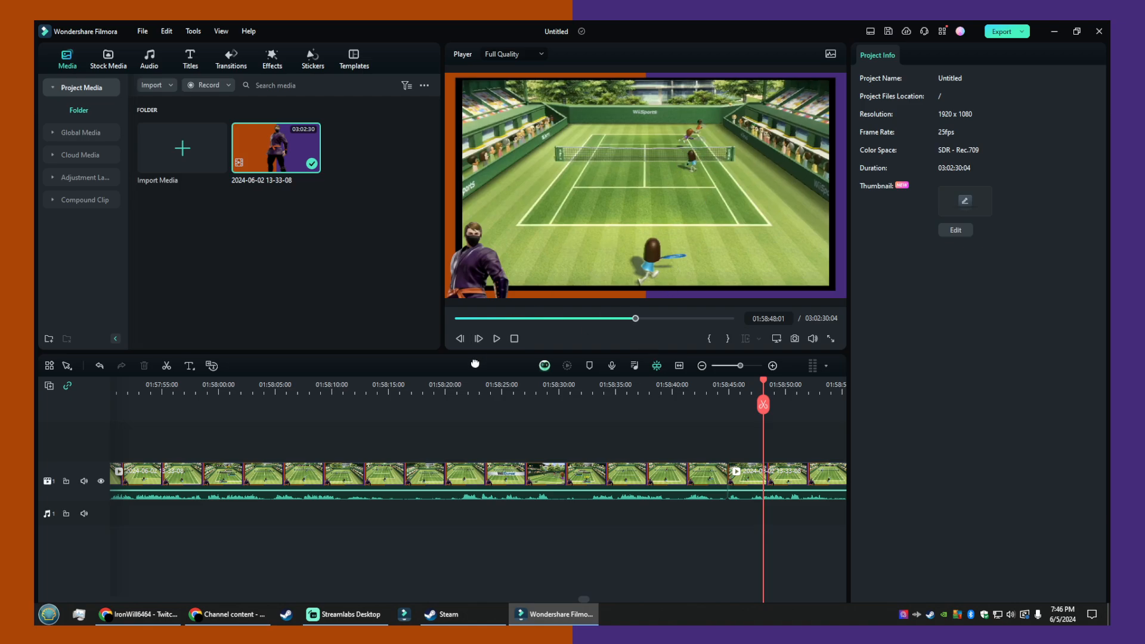
click(496, 340)
click(496, 340)
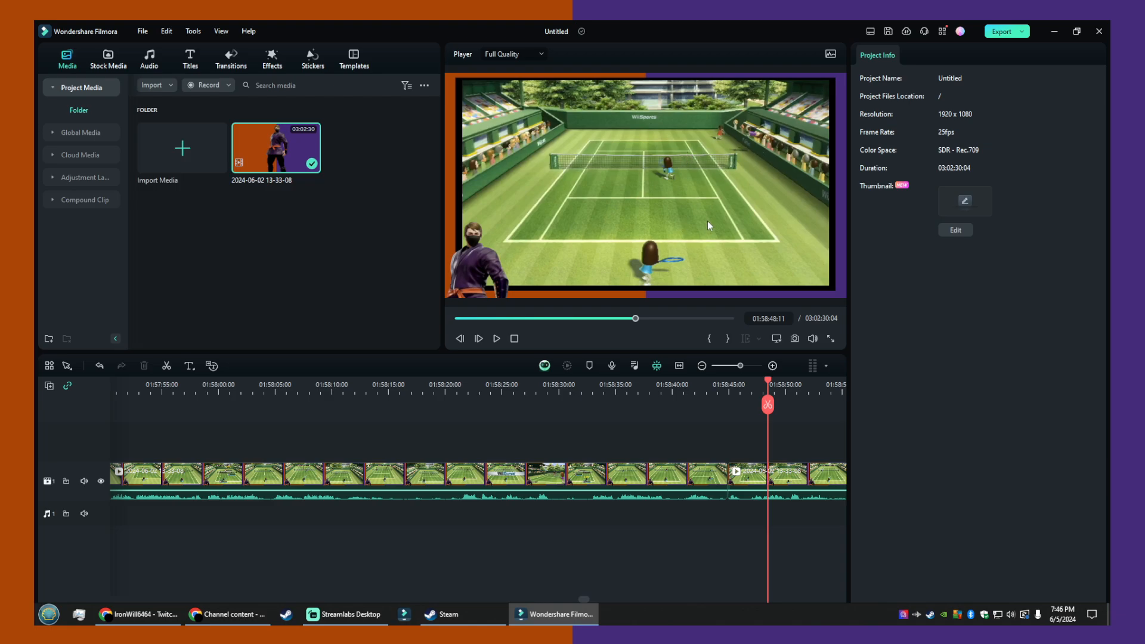
click(498, 340)
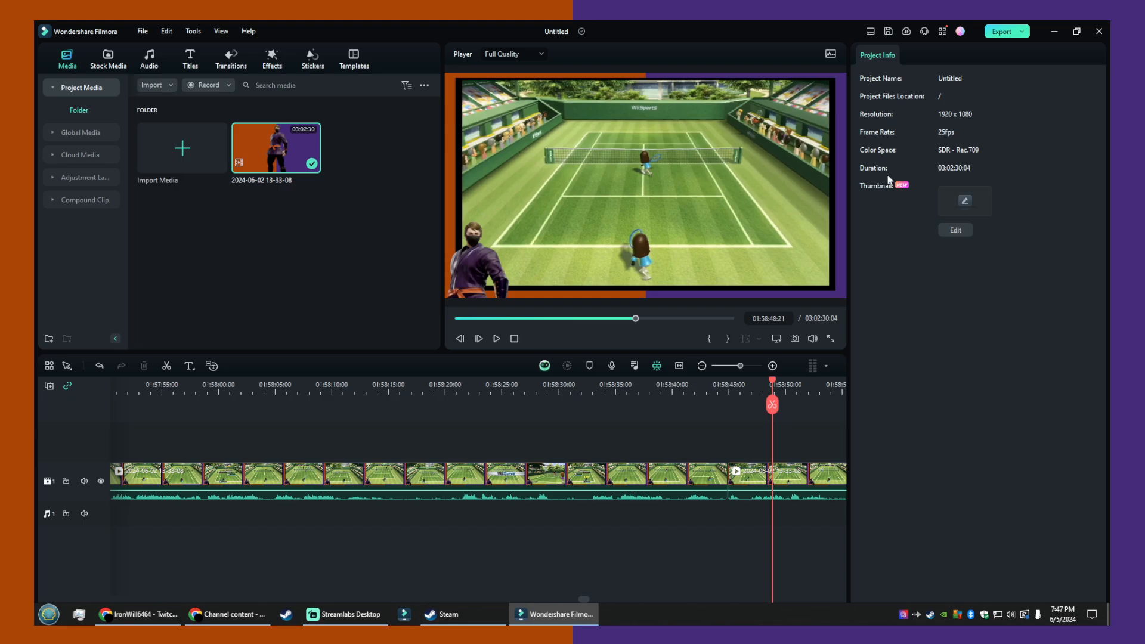
- Play the recording on to the second bounce at about 01:58:51
key(ctrl+t)
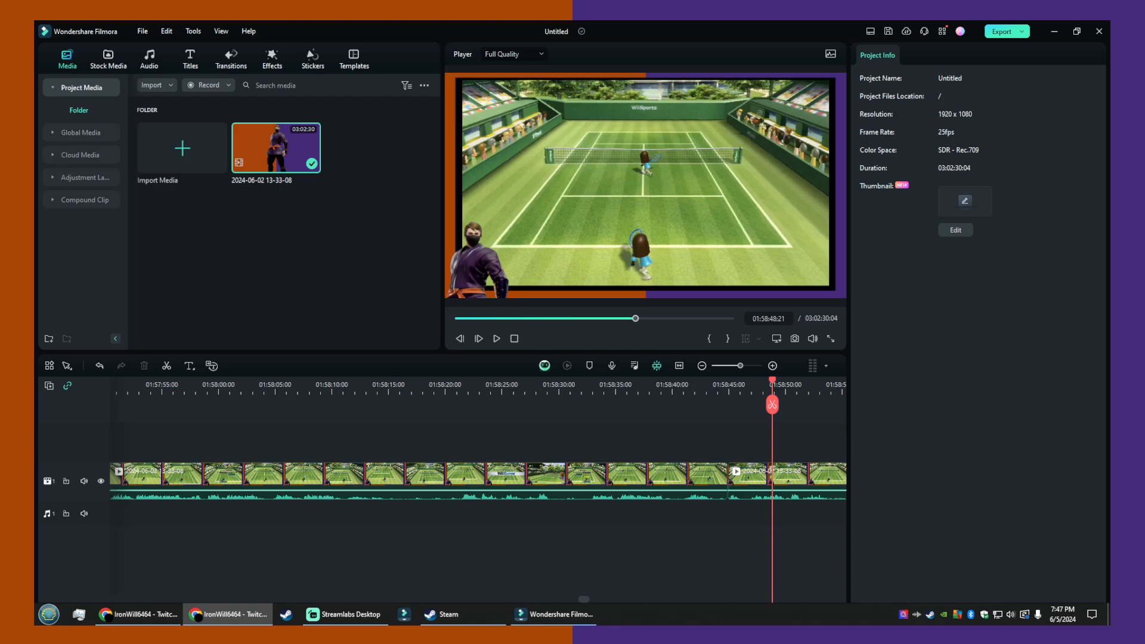
key(alt+Tab)
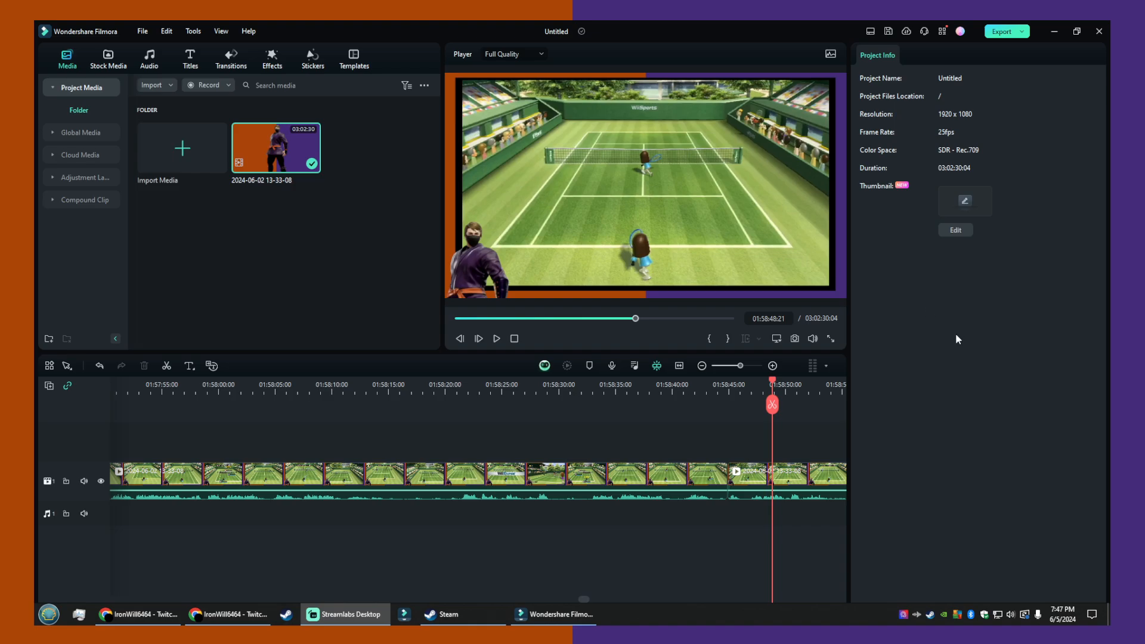
click(497, 339)
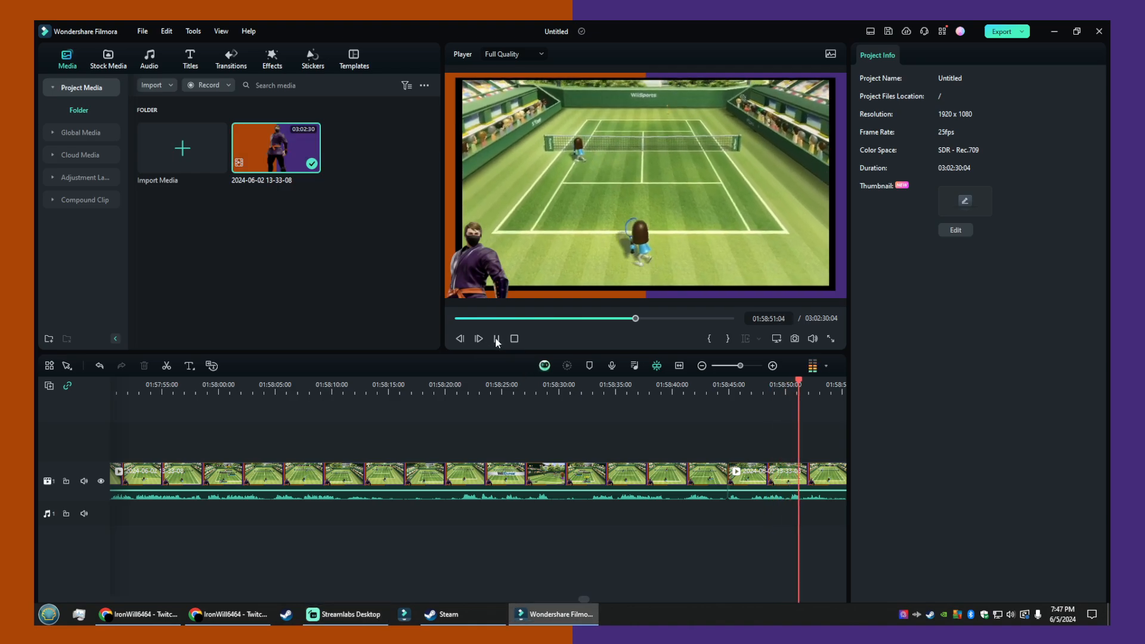
click(497, 338)
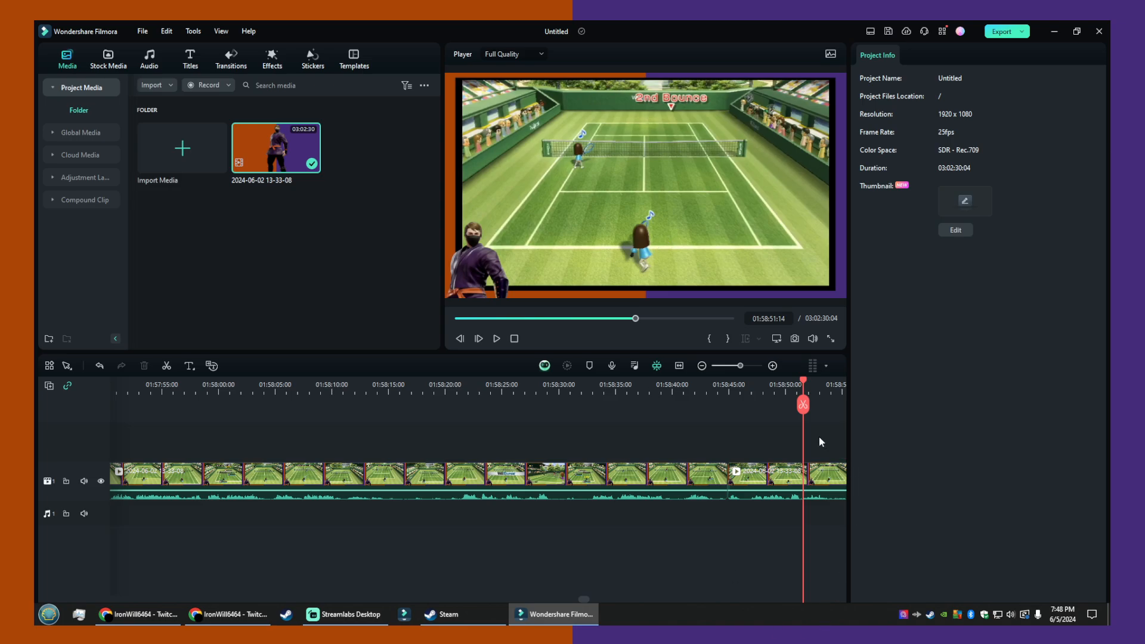
- Step the playhead back from the second bounce to the rally at 01:58:47:19
key(Left)
key(Left)
key(Left)
key(Left)
key(Left)
key(Left)
key(Left)
key(Left)
key(Left)
key(Left)
key(Left)
key(Left)
key(Left)
key(Left)
key(Left)
key(Left)
key(Left)
key(Left)
key(Left)
key(Left)
key(Left)
key(Left)
key(Left)
key(Left)
key(Left)
key(Left)
key(Left)
key(Left)
key(Left)
key(Left)
key(Left)
key(Left)
key(Left)
key(Left)
key(Left)
key(Left)
key(Left)
key(Left)
key(Left)
key(Left)
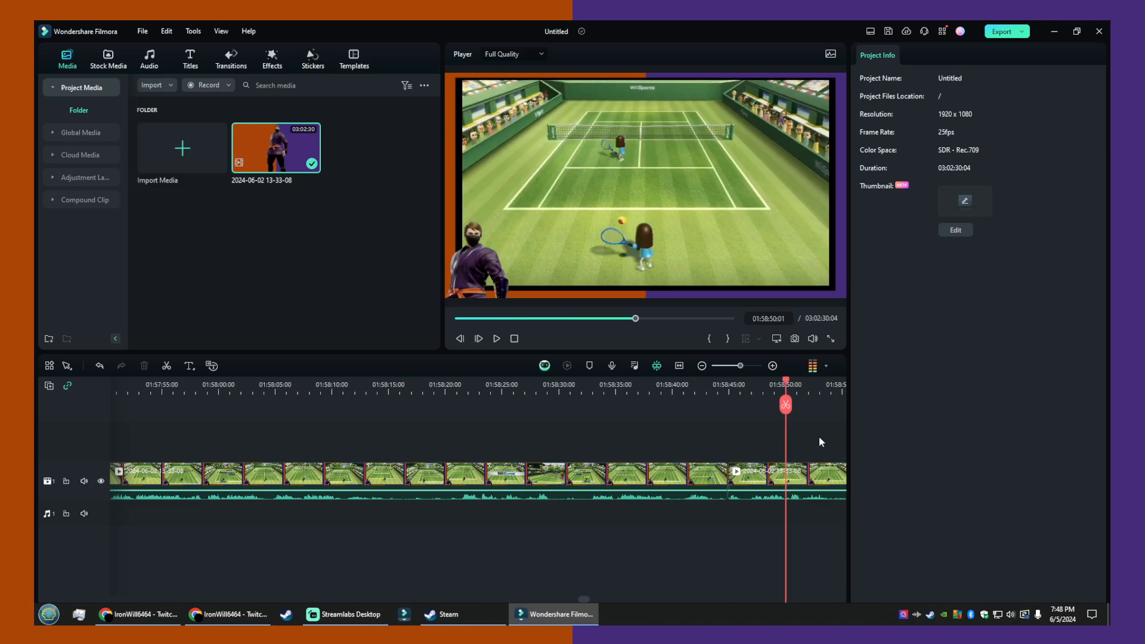
key(Left)
key(Left)
key(Left)
key(Left)
key(Left)
key(Left)
key(Left)
key(Left)
key(Left)
key(Left)
key(Left)
key(Left)
key(Left)
key(Left)
key(Left)
key(Left)
key(Left)
key(Left)
key(Left)
key(Left)
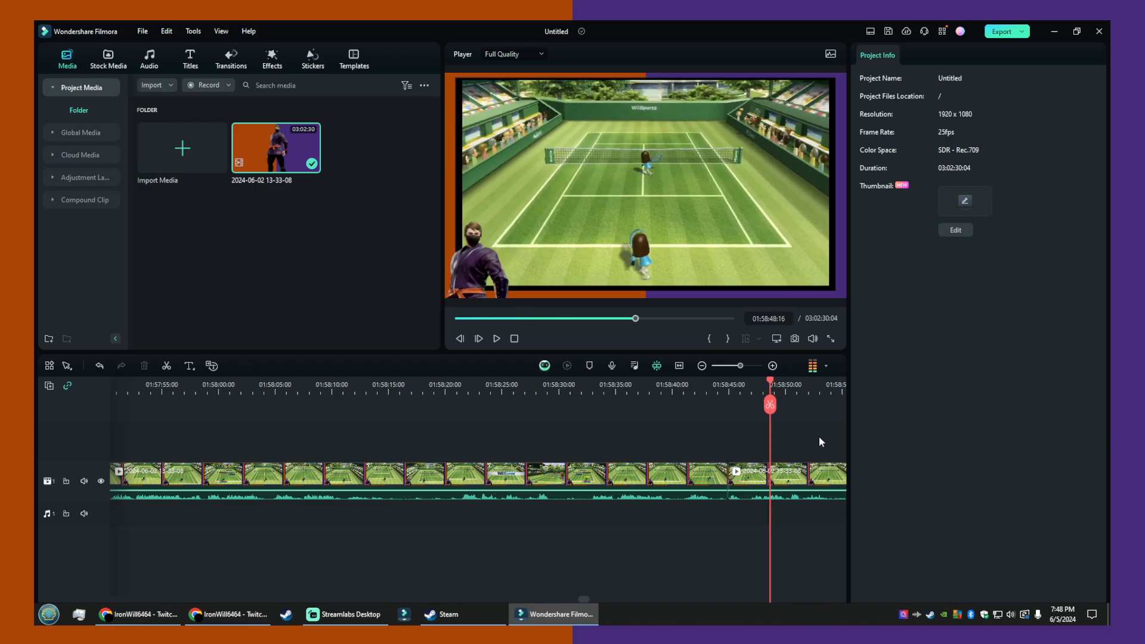
key(Left)
key(Left)
key(Left)
key(Left)
key(Left)
key(Left)
key(Left)
key(Left)
key(Left)
key(Left)
key(Left)
key(Left)
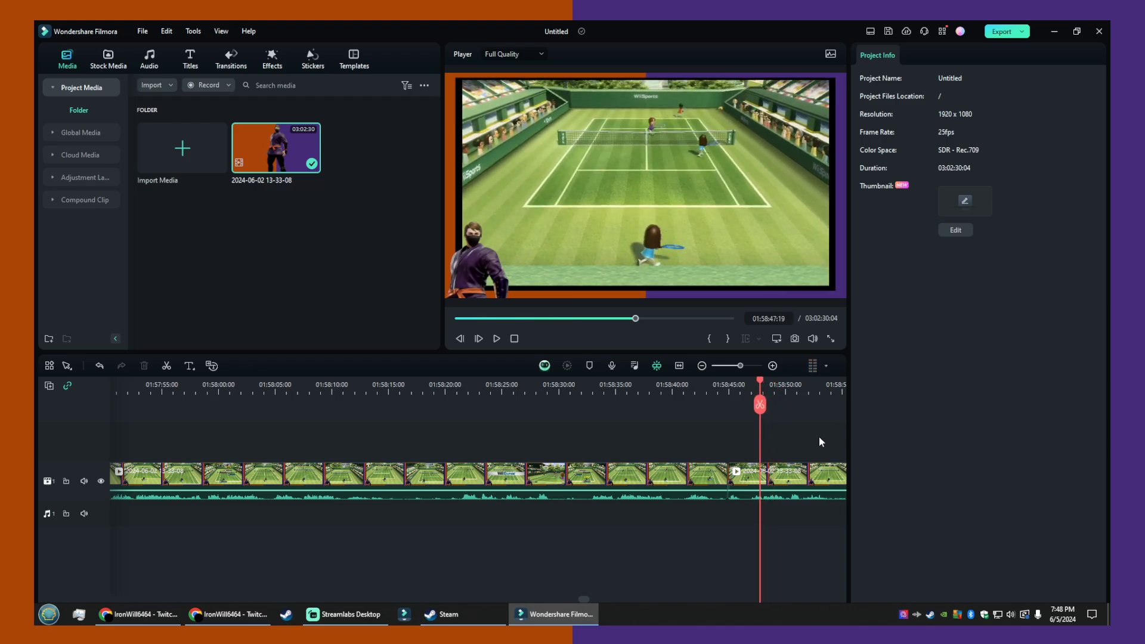
- Examine the point frame by frame from 01:58:47:19 up to the score display at 01:58:51:22
key(Right)
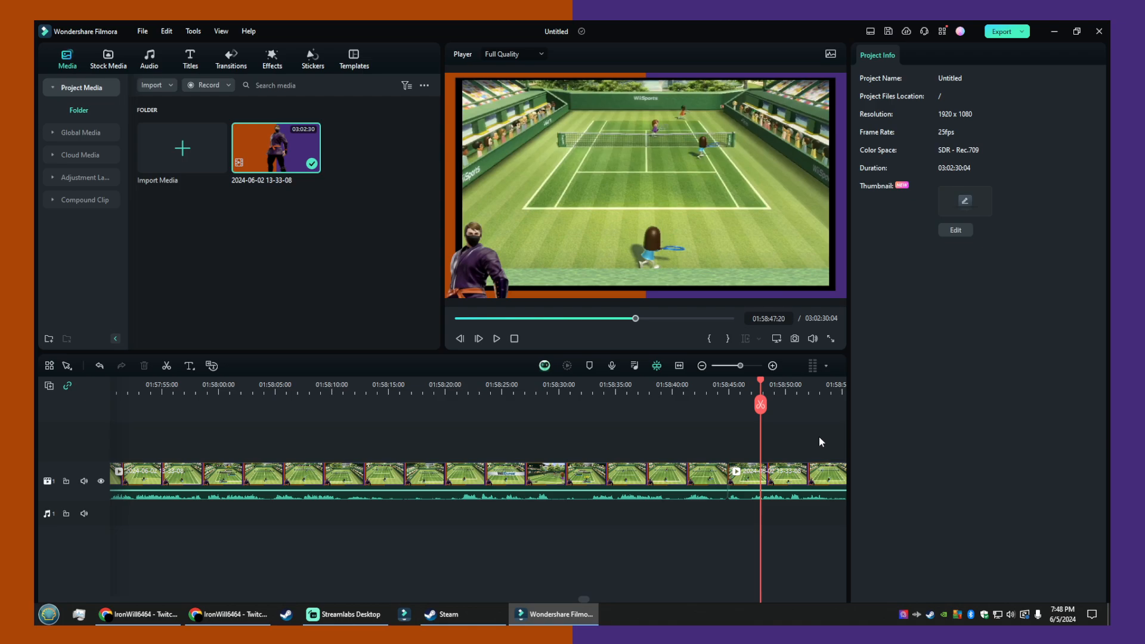
key(Right)
key(Right)
key(Right)
key(Right)
key(Right)
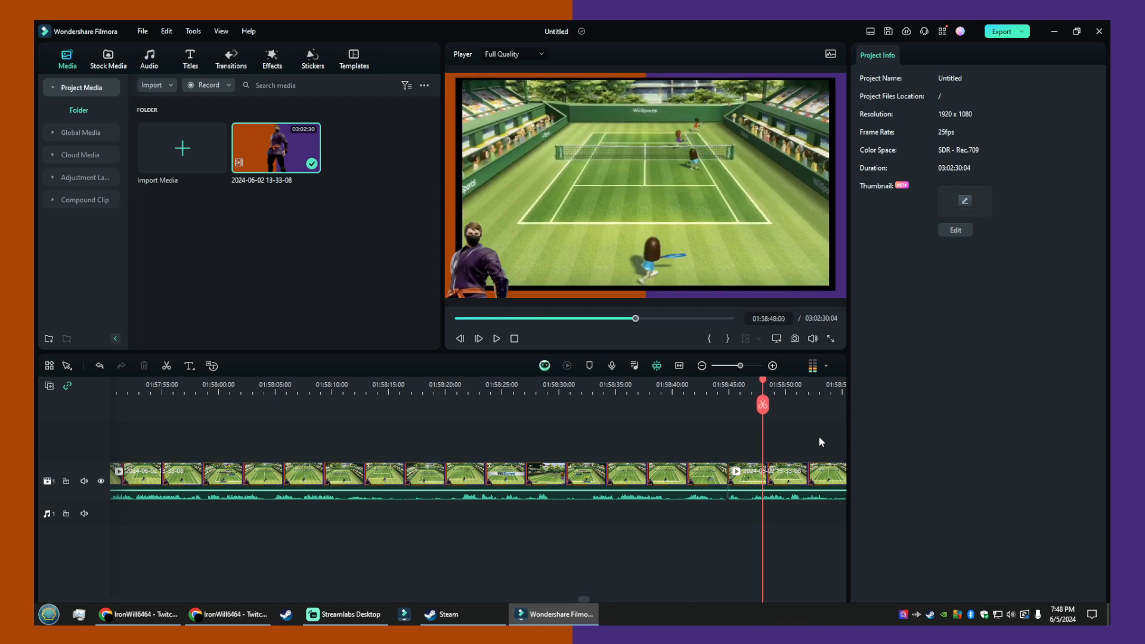
key(Right)
key(Right)
key(Right)
key(Right)
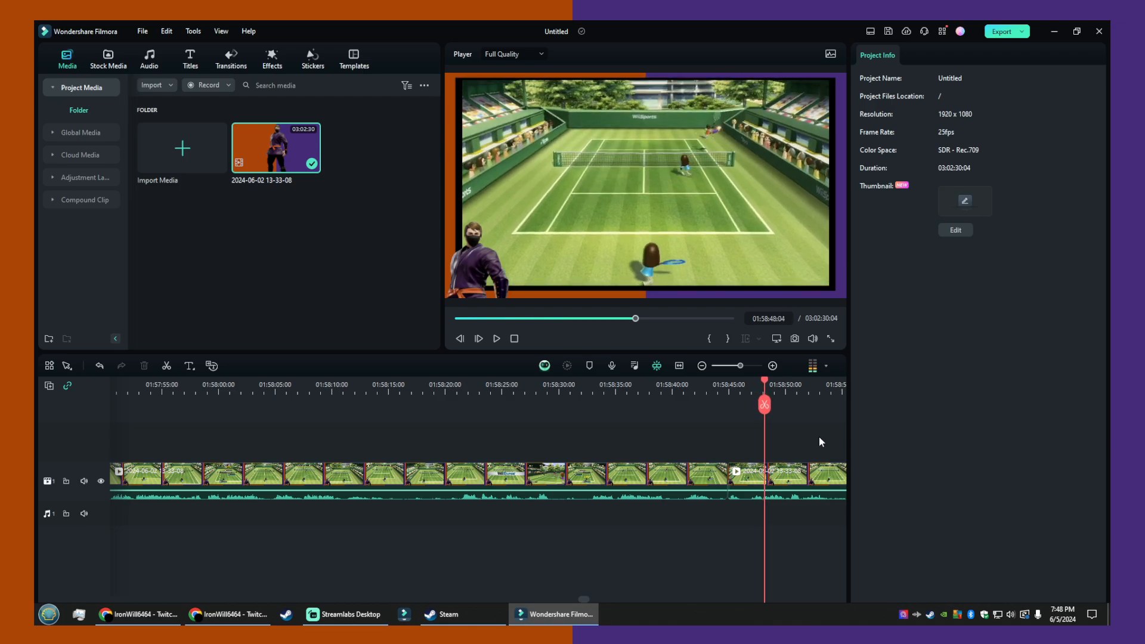
key(Right)
key(Right)
key(Right)
key(Right)
key(Right)
key(Right)
key(Right)
key(Right)
key(Right)
key(Right)
key(Right)
key(Right)
key(Right)
key(Right)
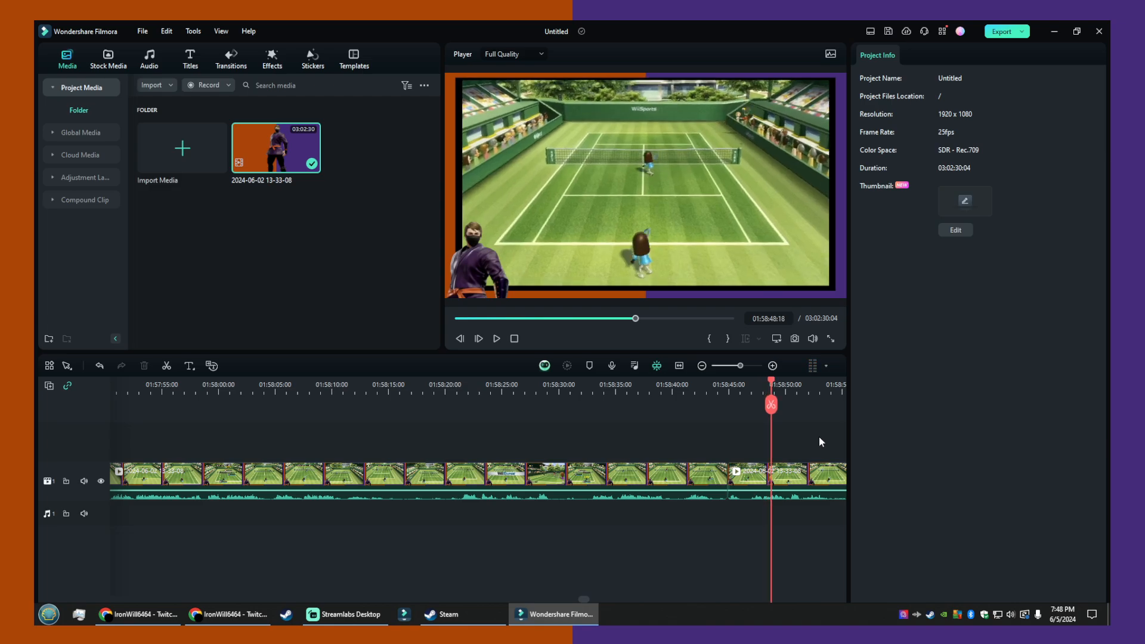
key(Right)
key(Right)
key(Right)
key(Right)
key(Right)
key(Right)
key(Right)
key(Right)
key(Right)
key(Right)
key(Right)
key(Right)
key(Right)
key(Right)
key(Right)
key(Right)
key(Right)
key(Right)
key(Right)
key(Right)
key(Right)
key(Right)
key(Right)
key(Right)
key(Right)
key(Right)
key(Right)
key(Right)
key(Right)
key(Right)
key(Right)
key(Right)
key(Right)
key(Right)
key(Right)
key(Right)
key(Right)
key(Right)
key(Right)
key(Right)
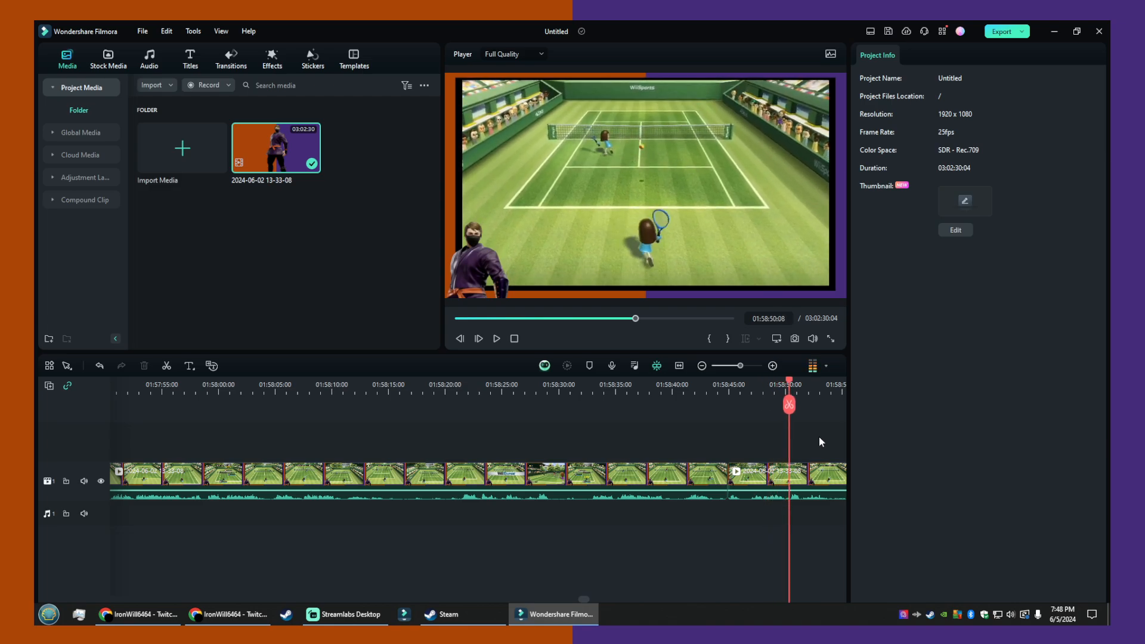
key(Right)
key(Right)
key(Right)
key(Right)
key(Right)
key(Right)
key(Right)
key(Right)
key(Right)
key(Right)
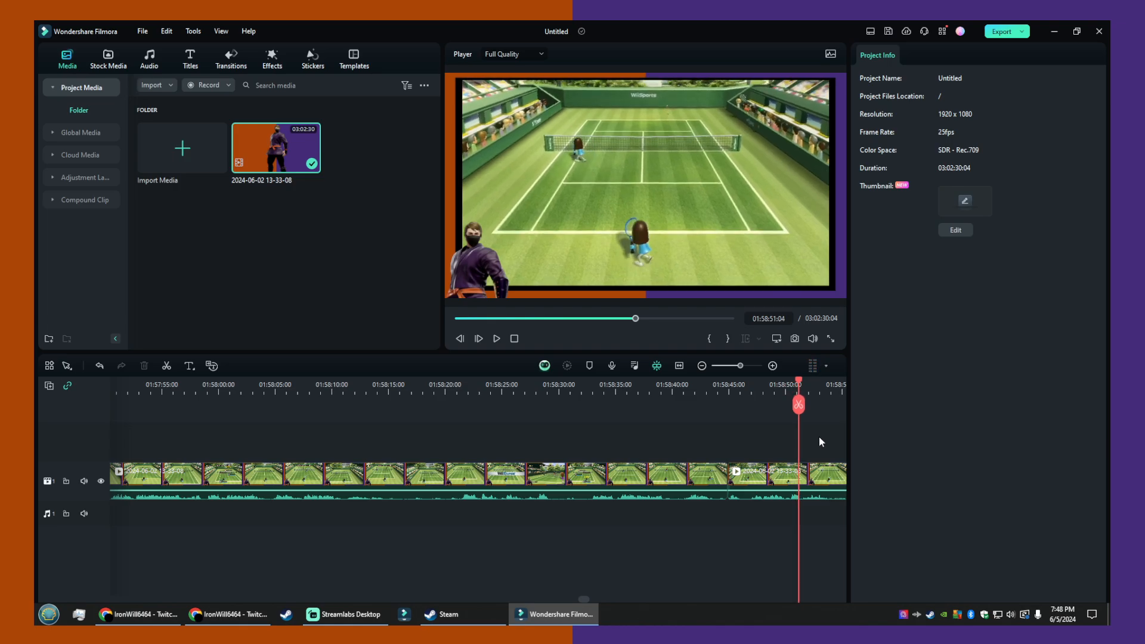
key(Right)
key(Right)
key(Right)
key(Right)
key(Right)
key(Right)
key(Right)
key(Right)
key(Right)
key(Right)
key(Right)
key(Right)
key(Right)
key(Right)
key(Right)
key(Right)
key(Right)
key(Right)
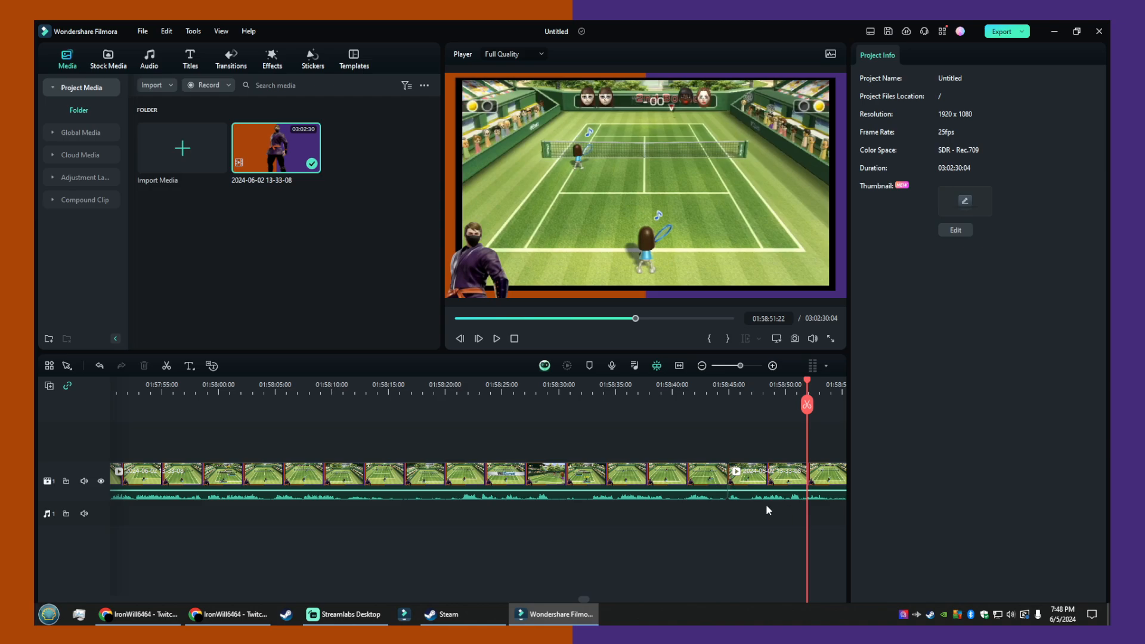
- Play the recording through the following points to about 01:59:35 to find where the highlight should end
click(494, 337)
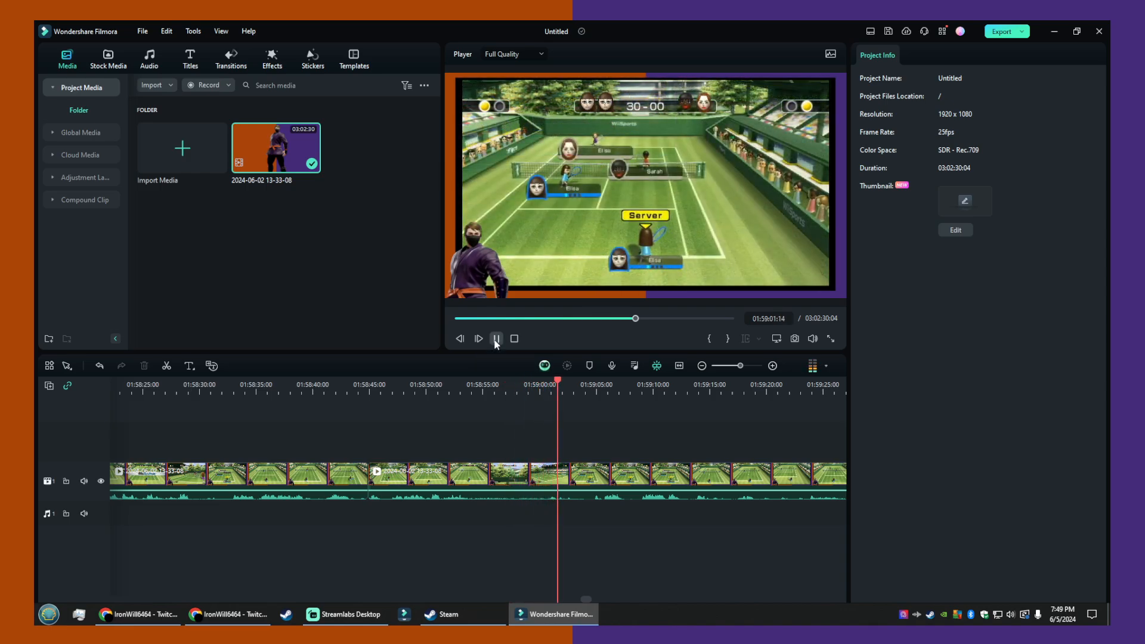
click(496, 338)
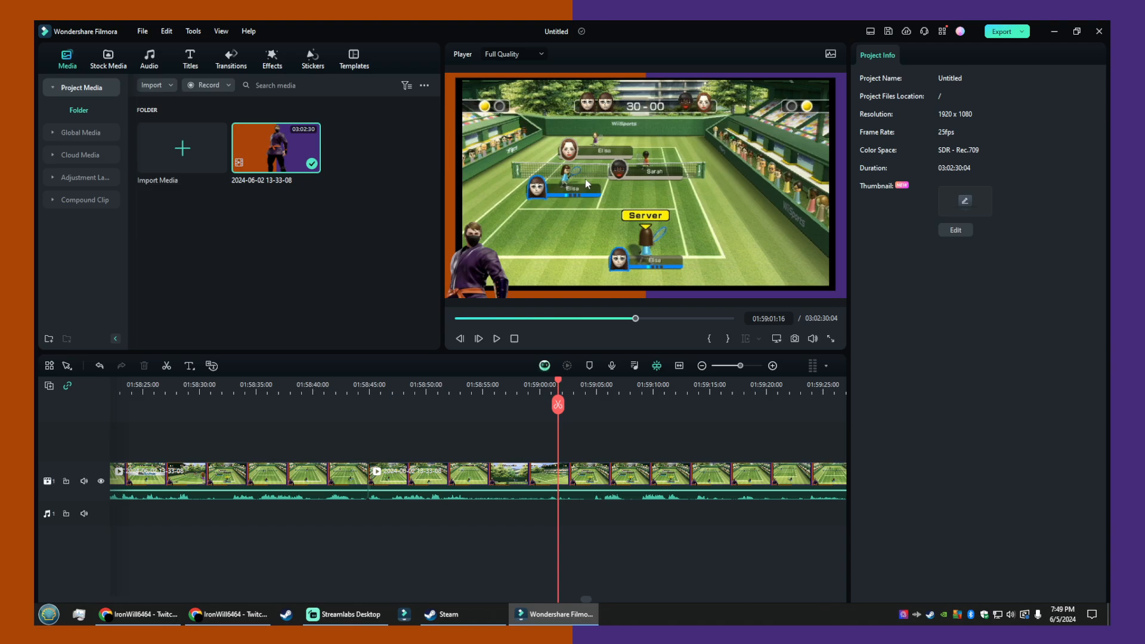
click(497, 338)
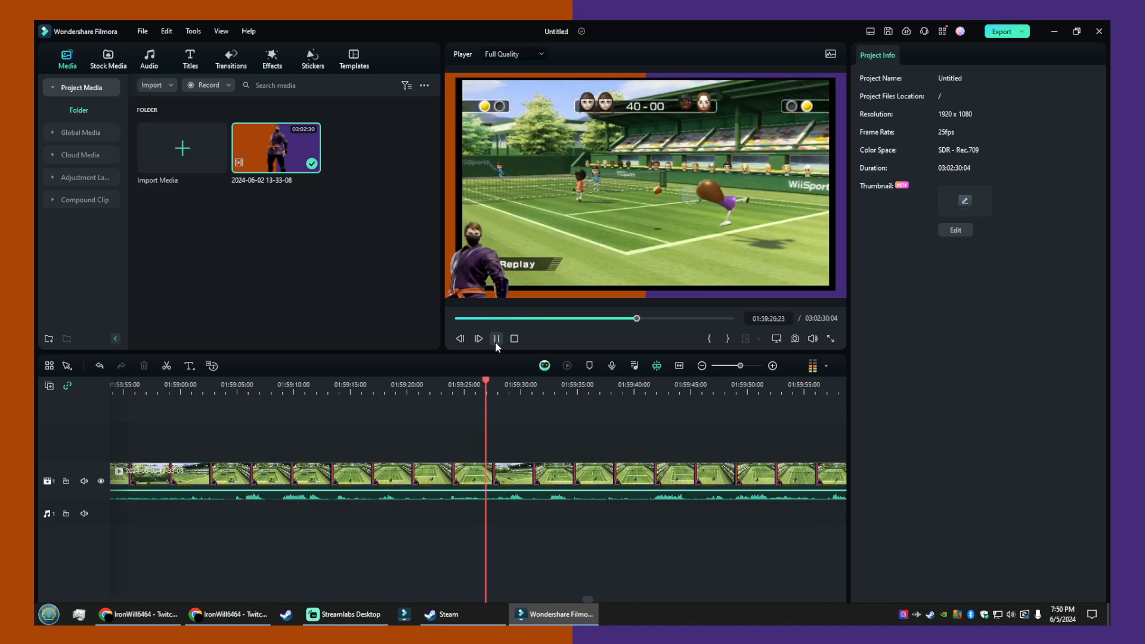
click(496, 338)
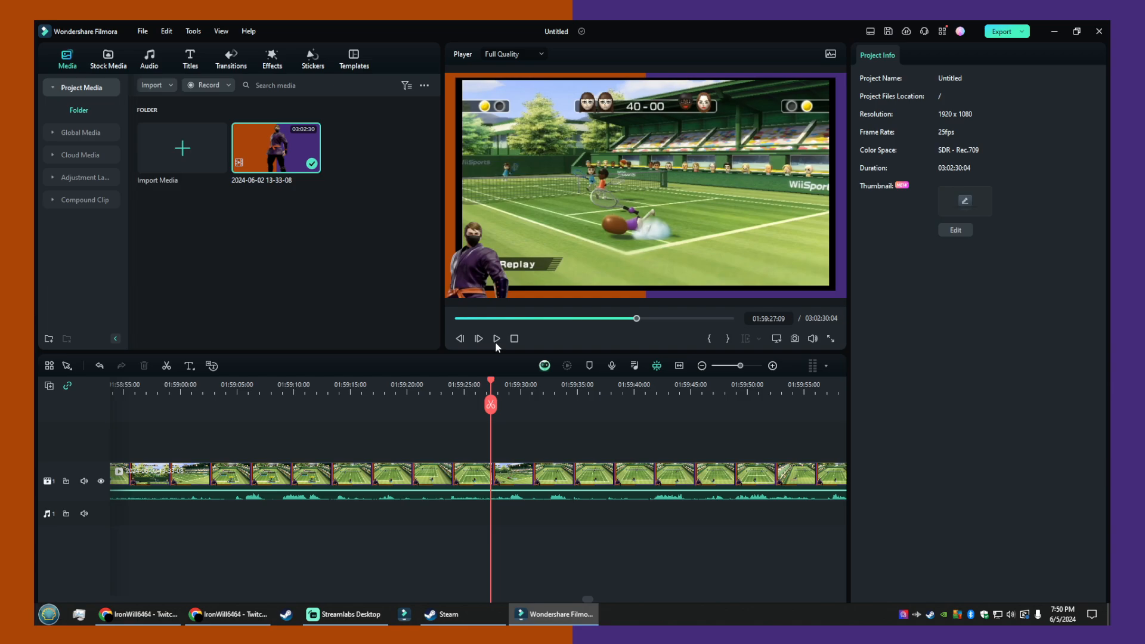
click(496, 342)
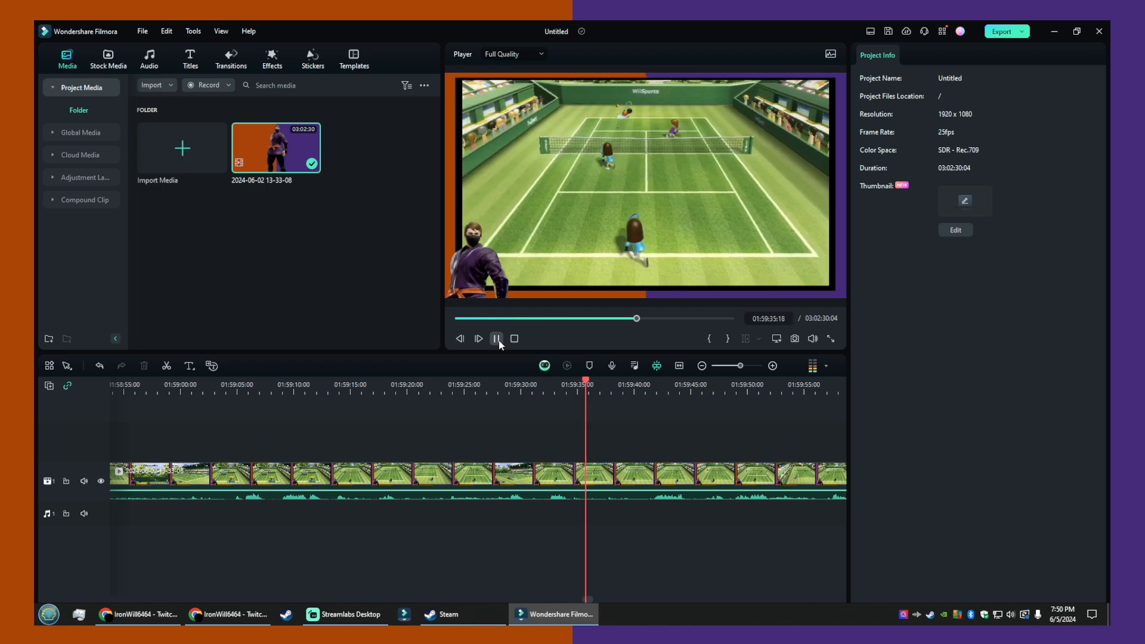
click(496, 338)
- Split the recording at 01:59:34:04 and delete everything after the split
drag(594, 406, 568, 405)
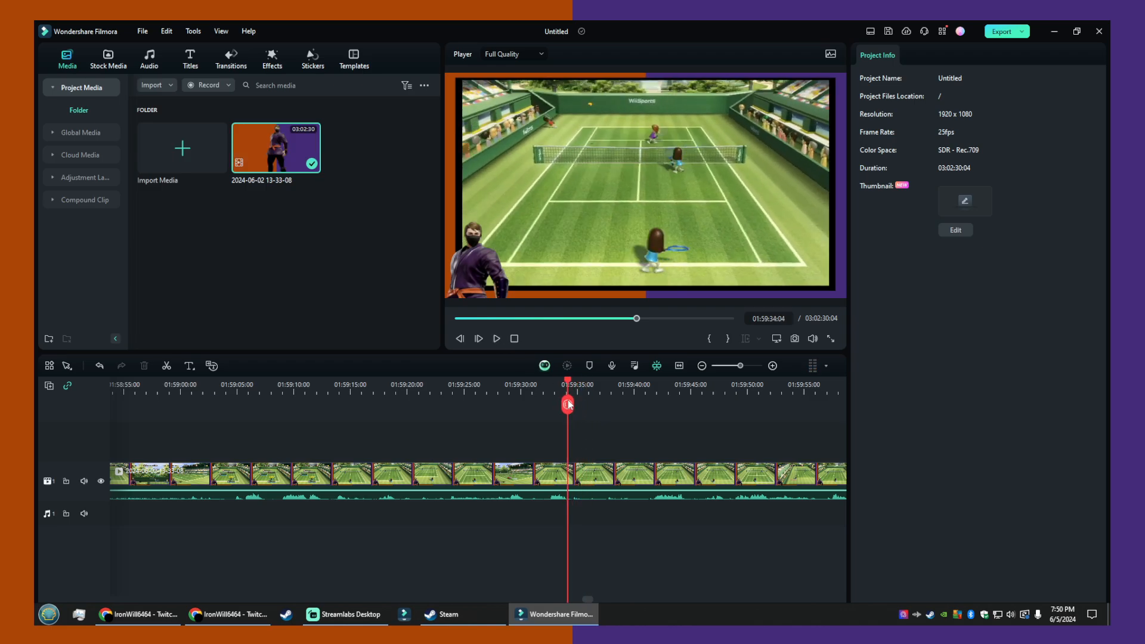
click(568, 405)
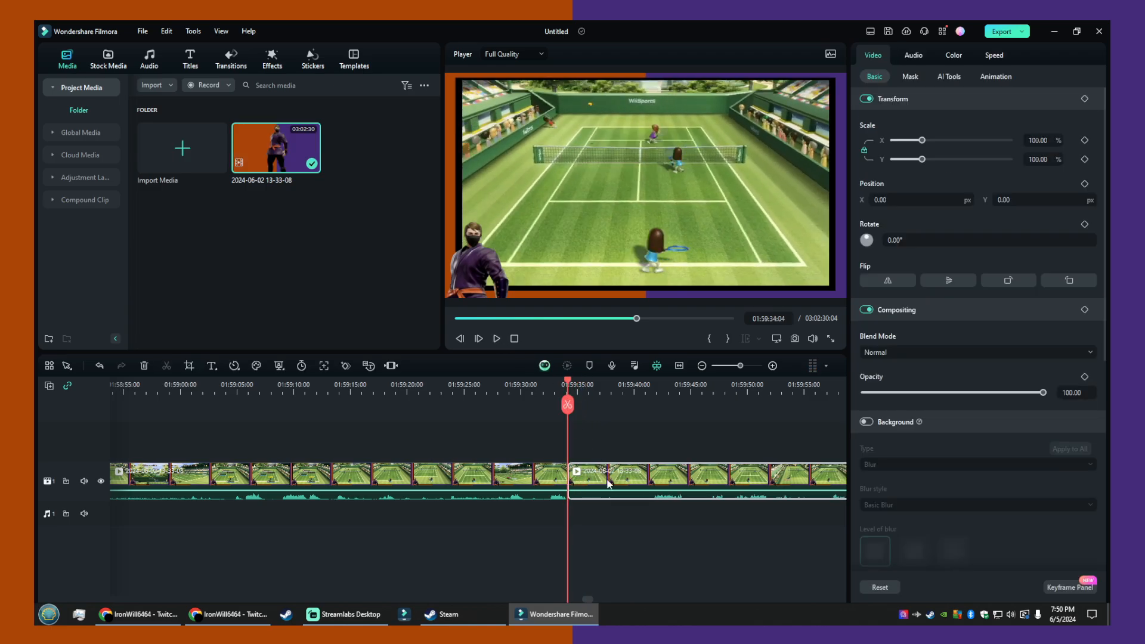
click(144, 365)
- Delete the long section before the existing cut near 01:58:45, keeping only the highlight clip
drag(569, 405, 117, 395)
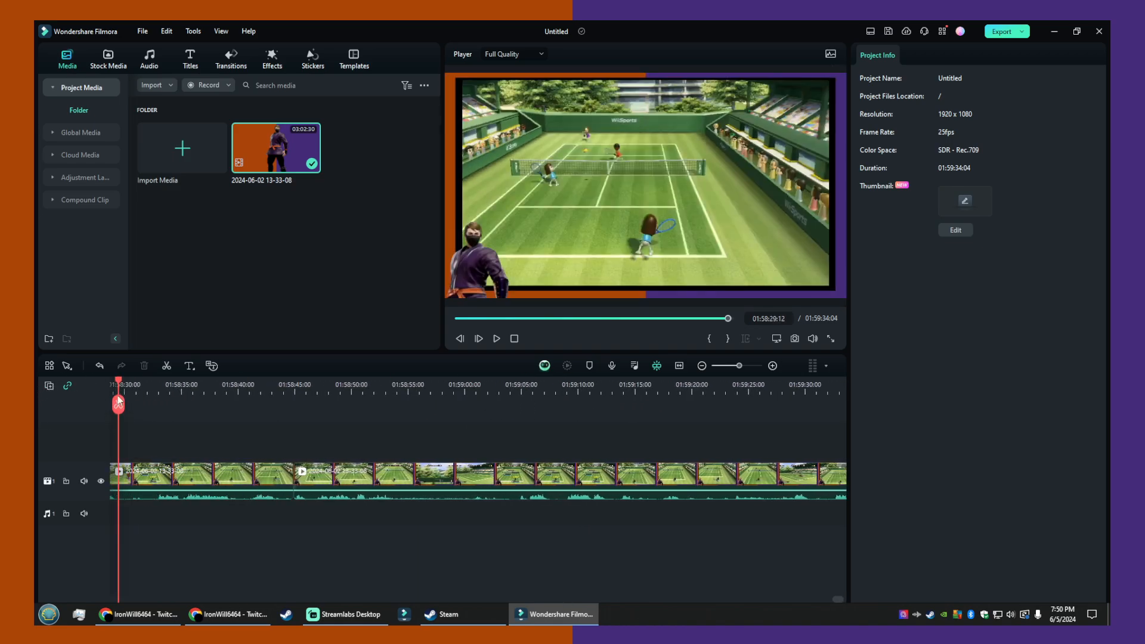
click(225, 477)
click(144, 366)
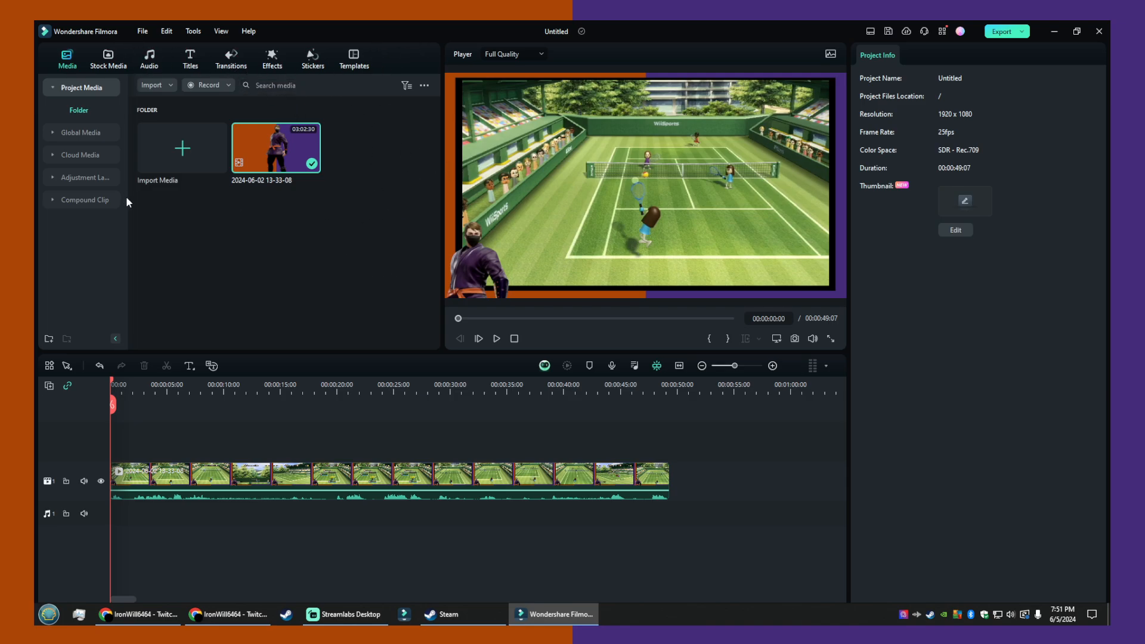
- Apply the Fade In preset animation to the start of the highlight clip and Fade Out to its end
click(309, 485)
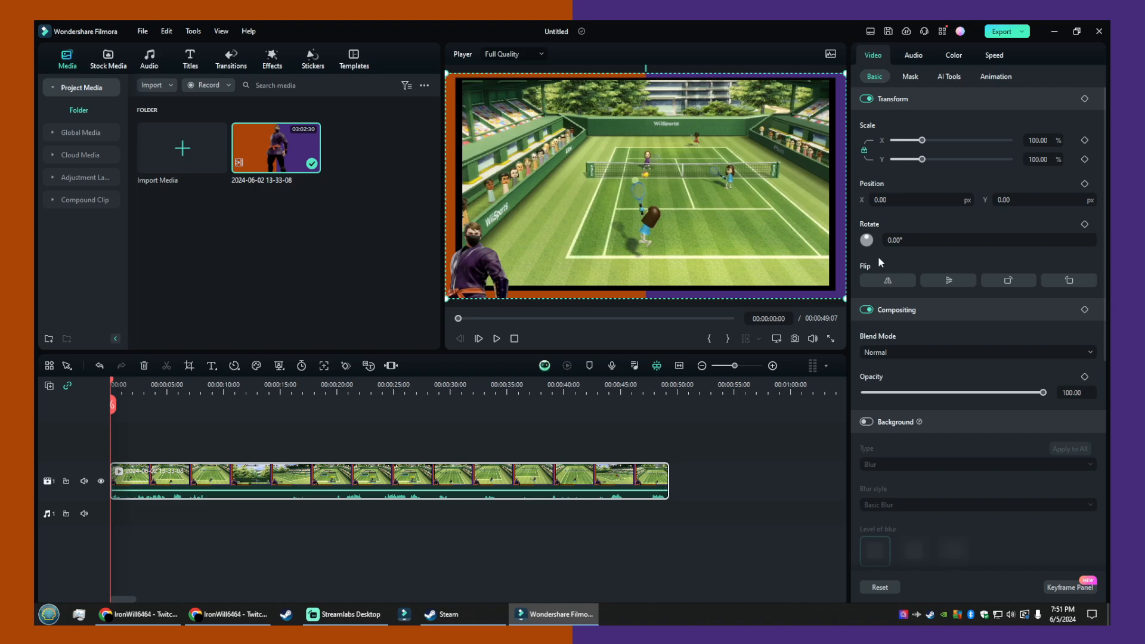
click(994, 58)
click(873, 56)
click(1000, 80)
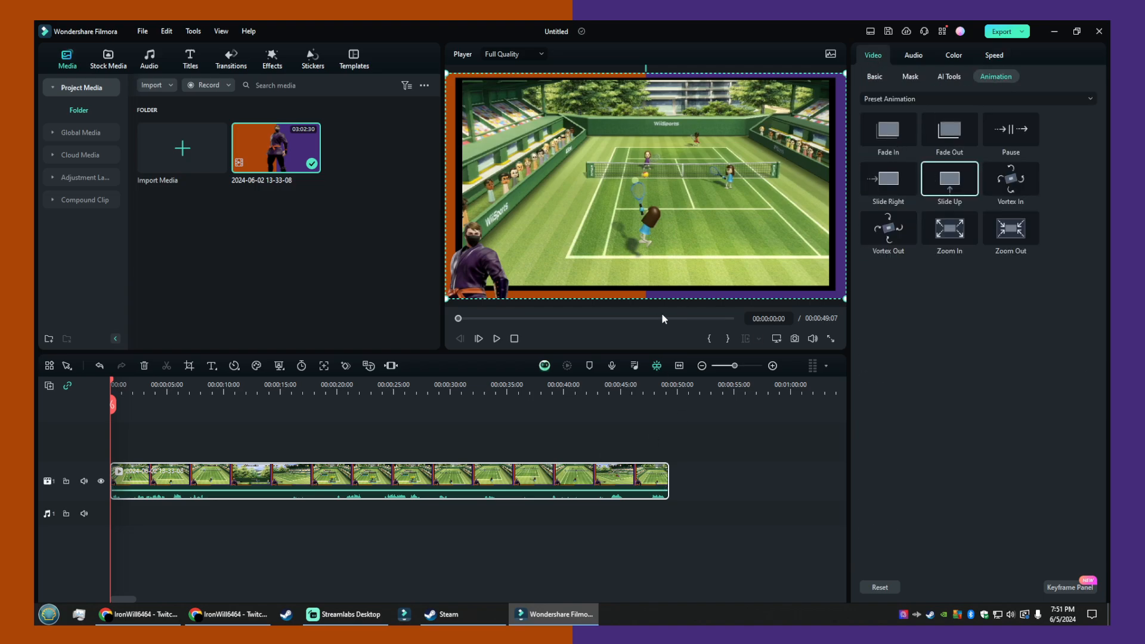
mouse_move(887, 130)
mouse_down()
mouse_move(960, 248)
mouse_move(934, 310)
mouse_move(119, 557)
mouse_move(138, 364)
mouse_move(530, 419)
mouse_move(428, 507)
mouse_move(178, 477)
mouse_move(99, 481)
mouse_move(149, 480)
mouse_move(126, 481)
mouse_up()
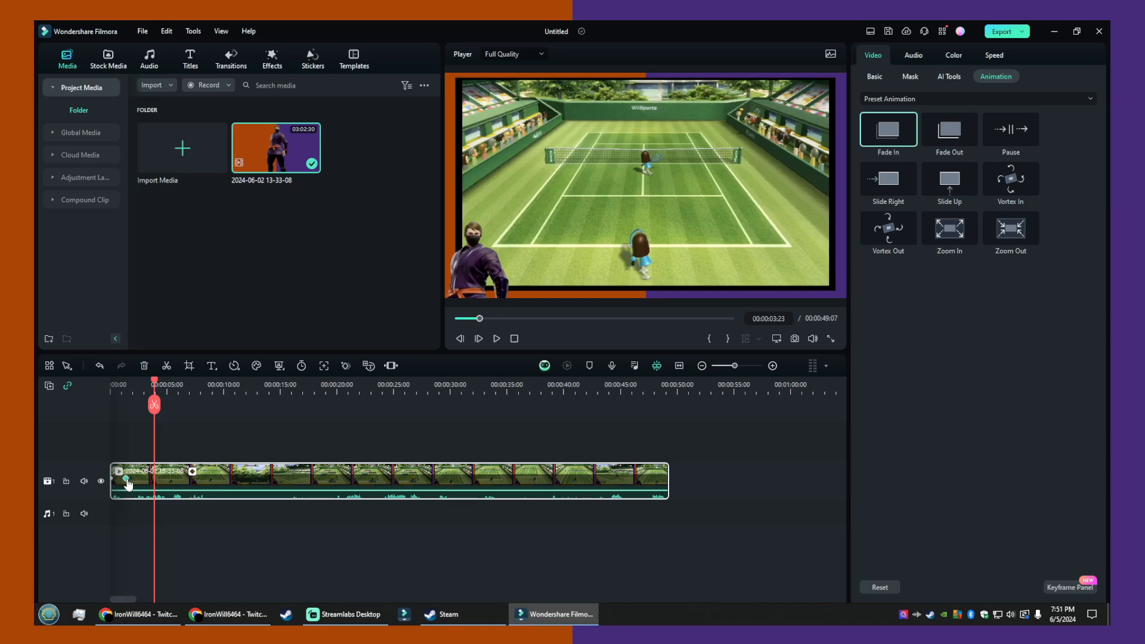
mouse_move(949, 129)
mouse_down()
mouse_move(649, 478)
mouse_move(668, 478)
mouse_up()
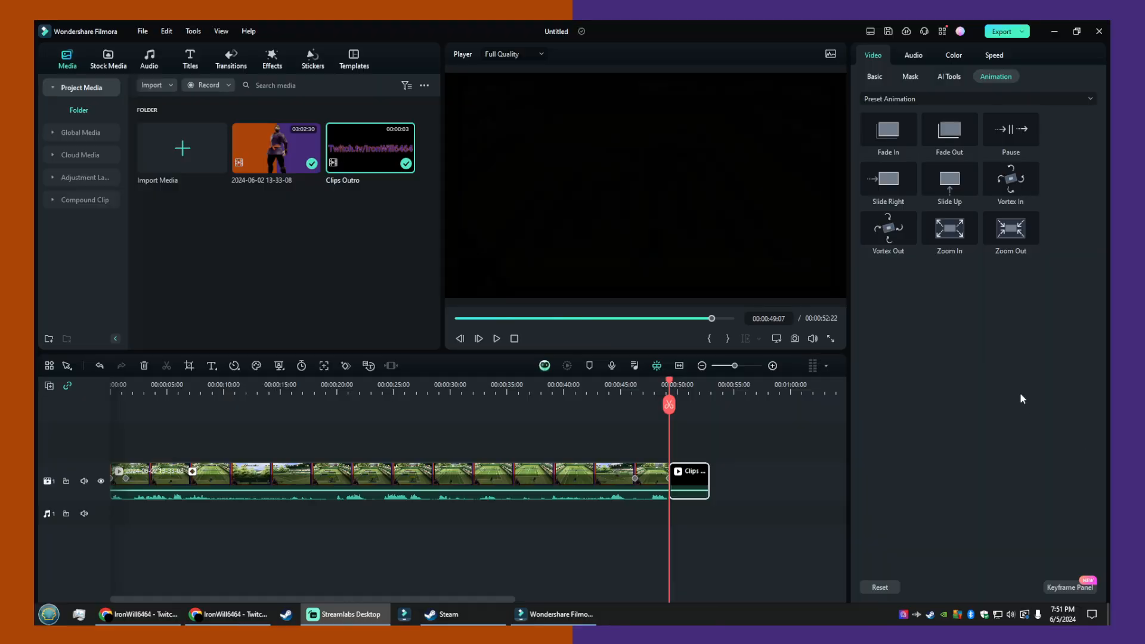
- Preview the Clips Outro segment at the end of the timeline and check the export options
click(274, 281)
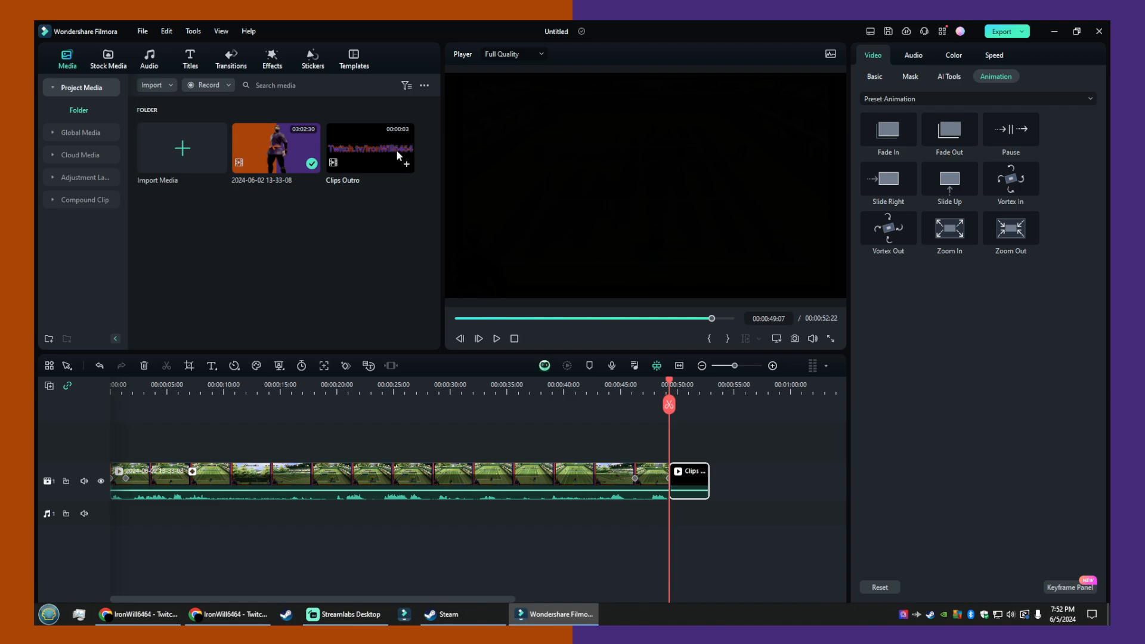
click(496, 338)
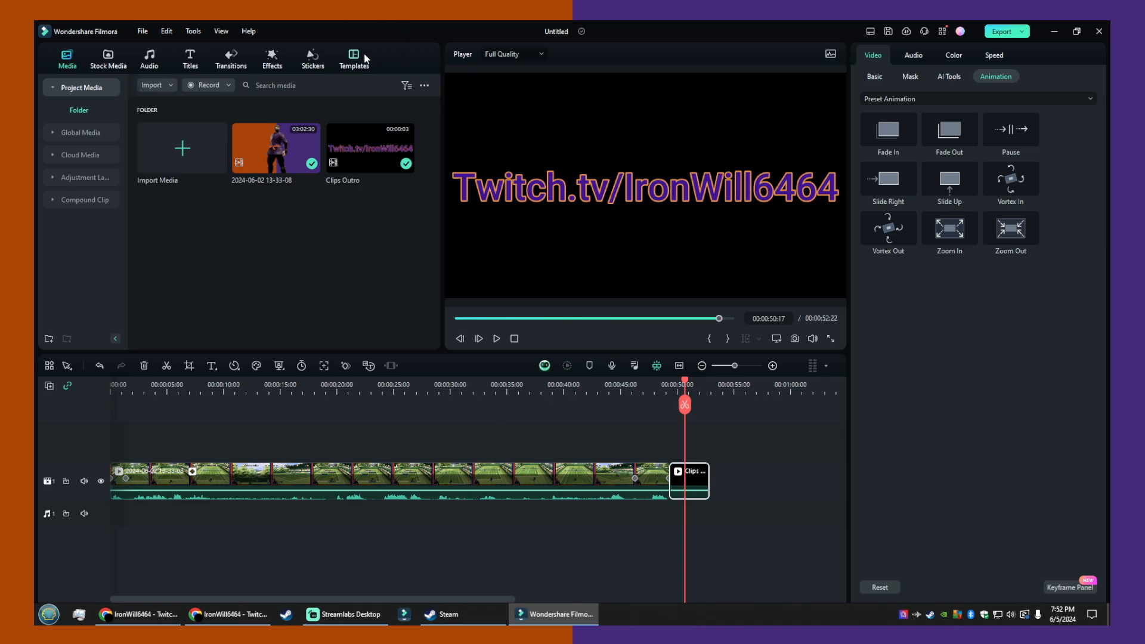
click(1022, 32)
click(871, 395)
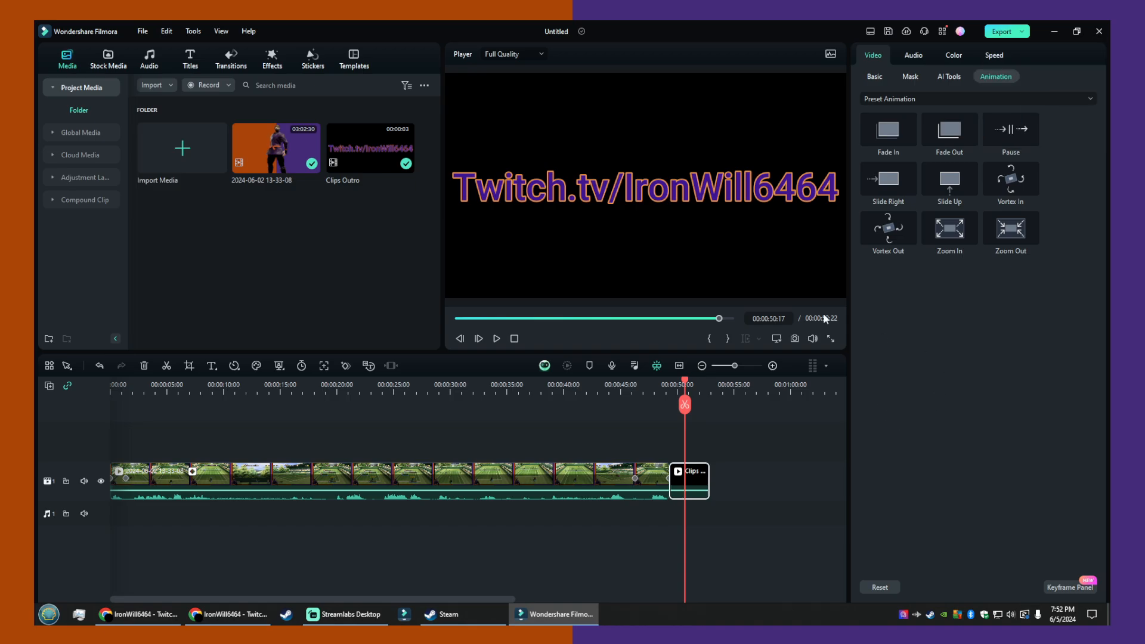
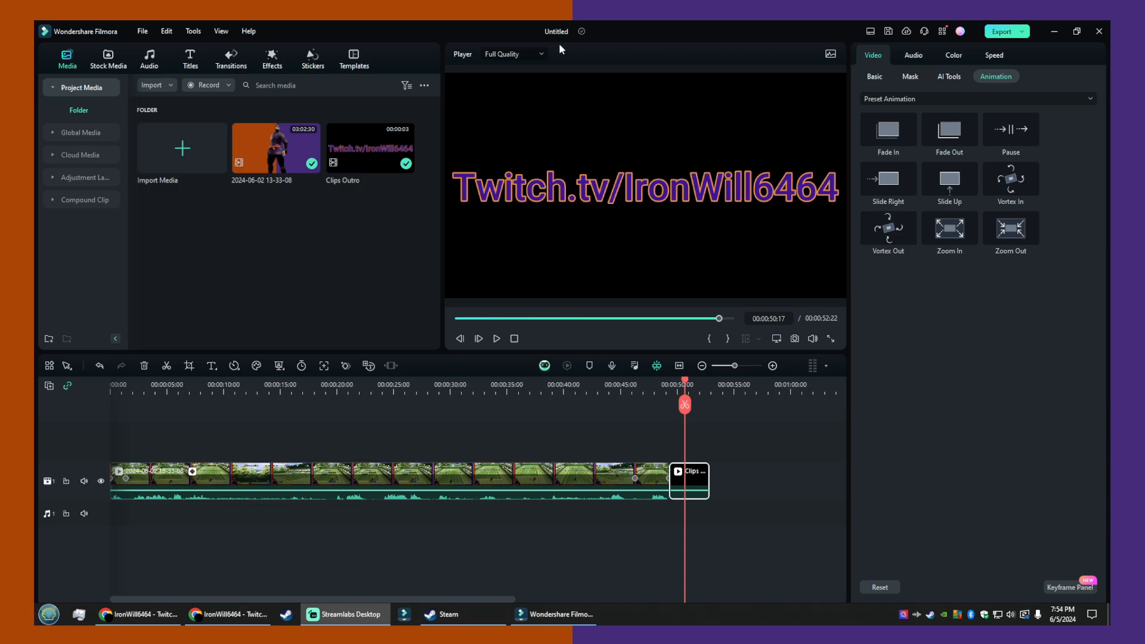
- Browse the trending project templates for a suitable layout
click(353, 62)
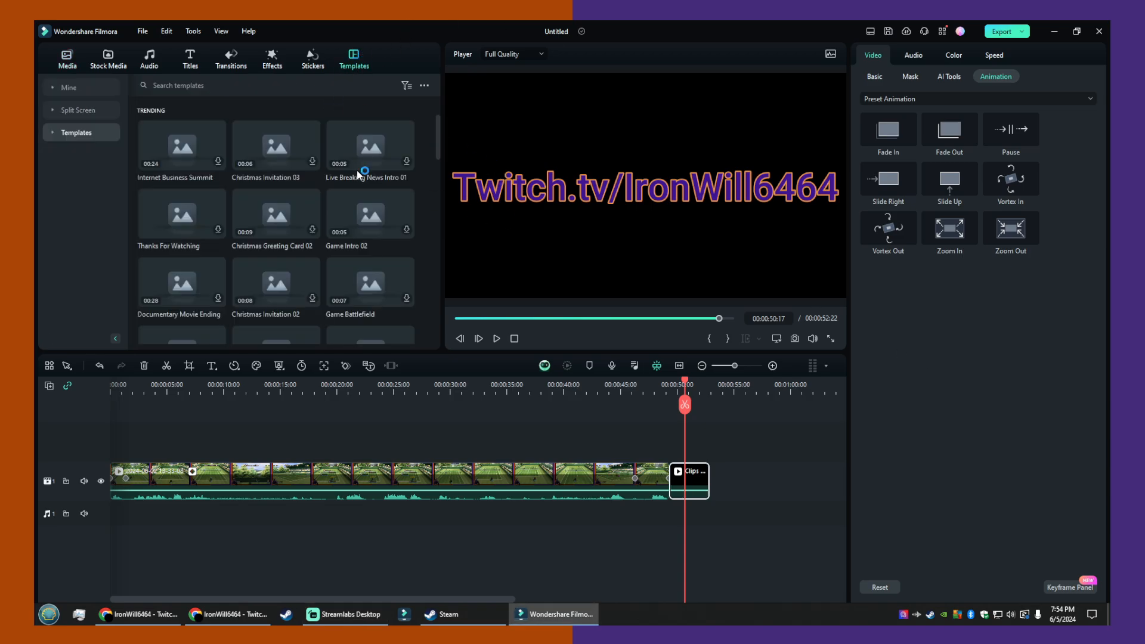
click(215, 91)
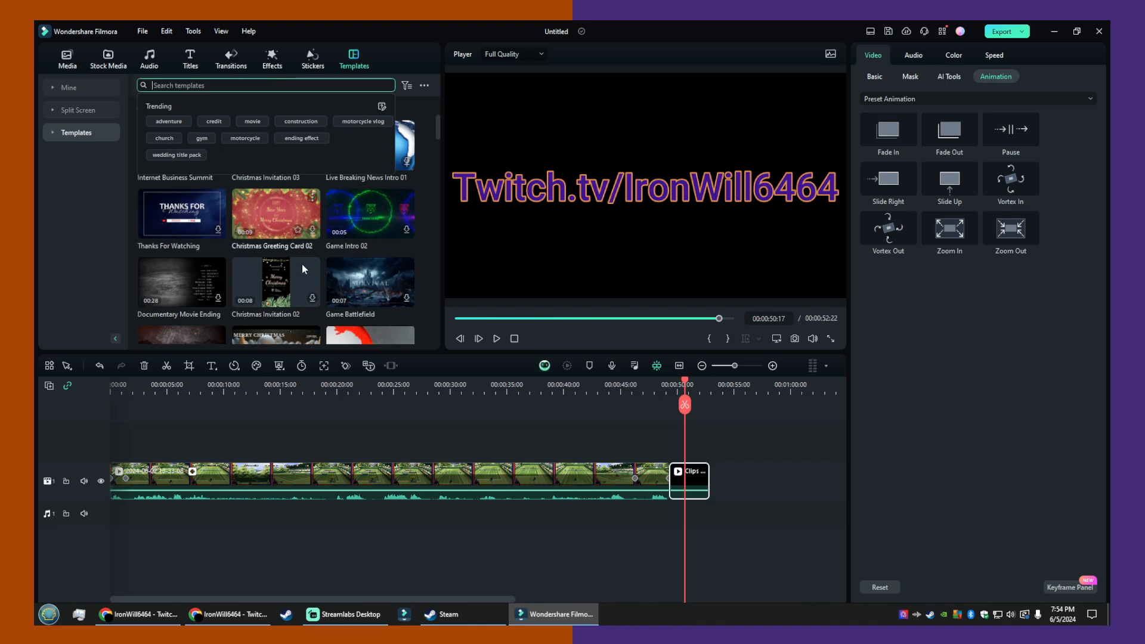
scroll(302, 264, down, 5)
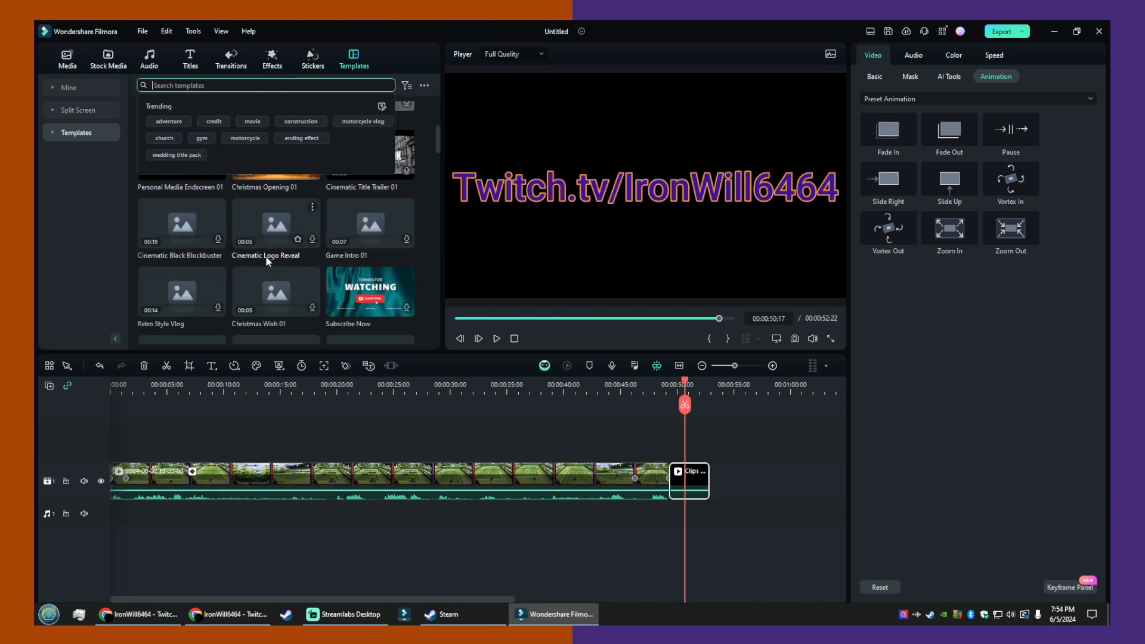
scroll(252, 281, down, 2)
scroll(252, 281, down, 5)
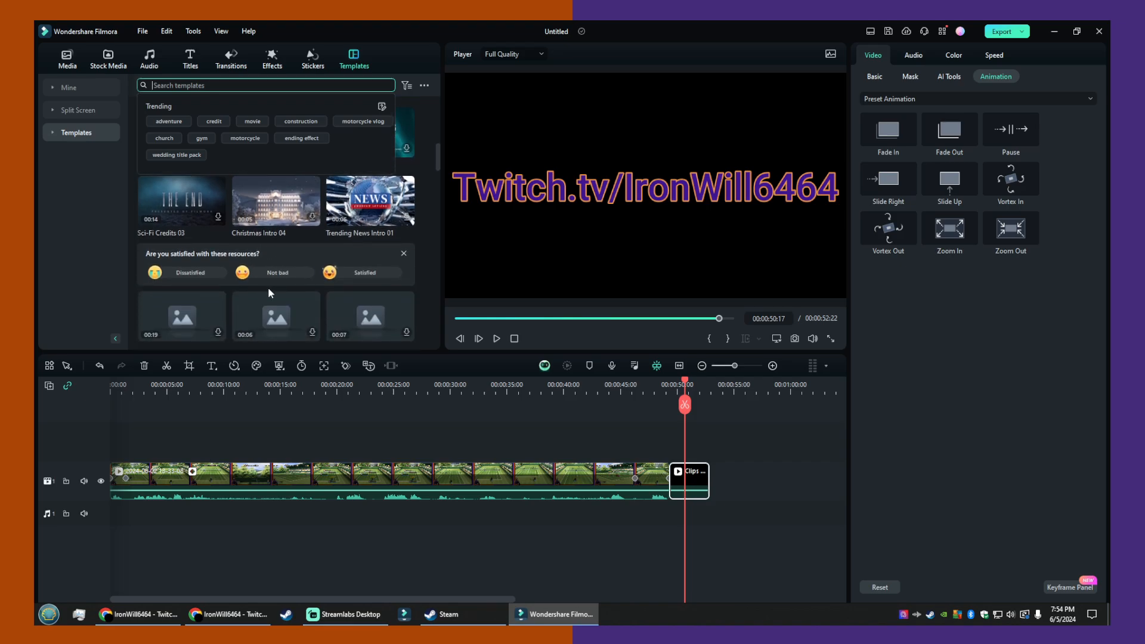
scroll(313, 252, down, 5)
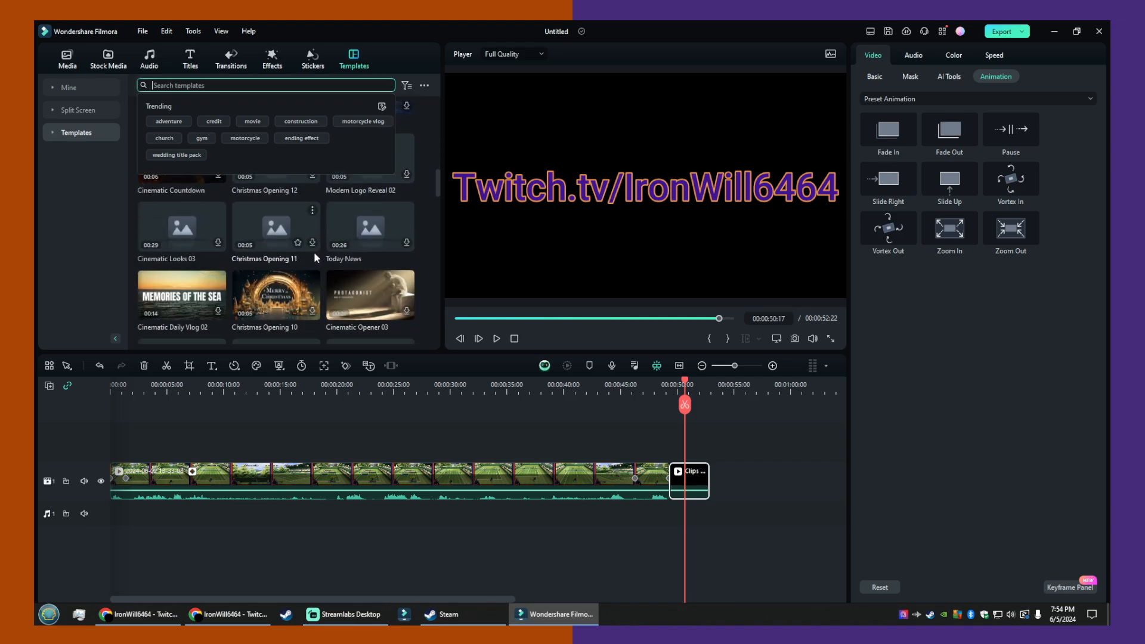
scroll(314, 251, down, 5)
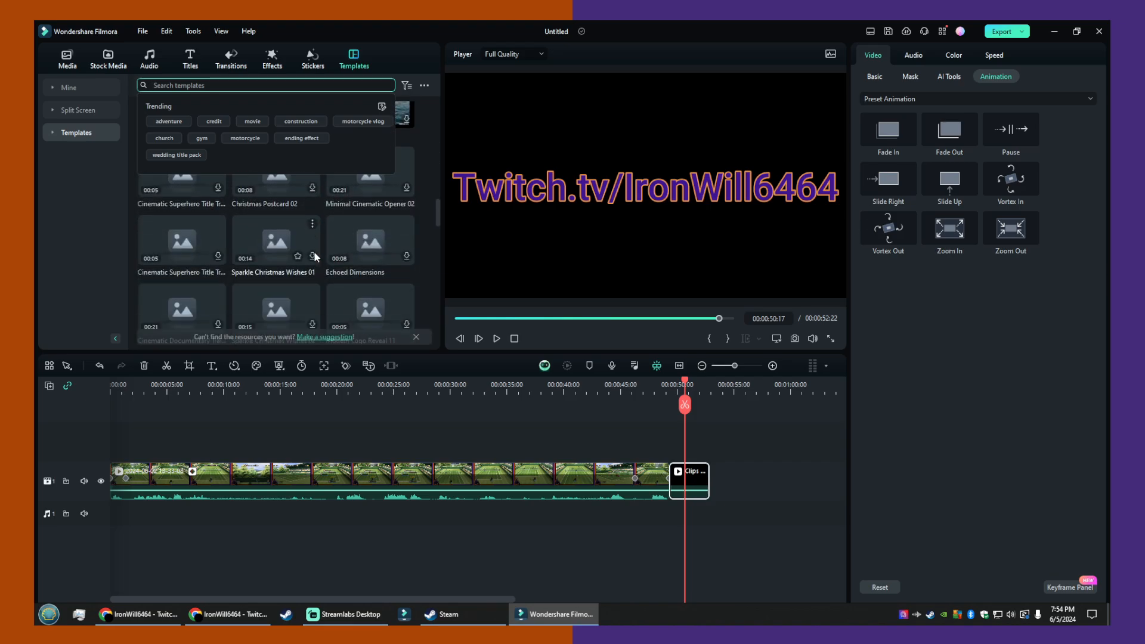
scroll(314, 253, up, 8)
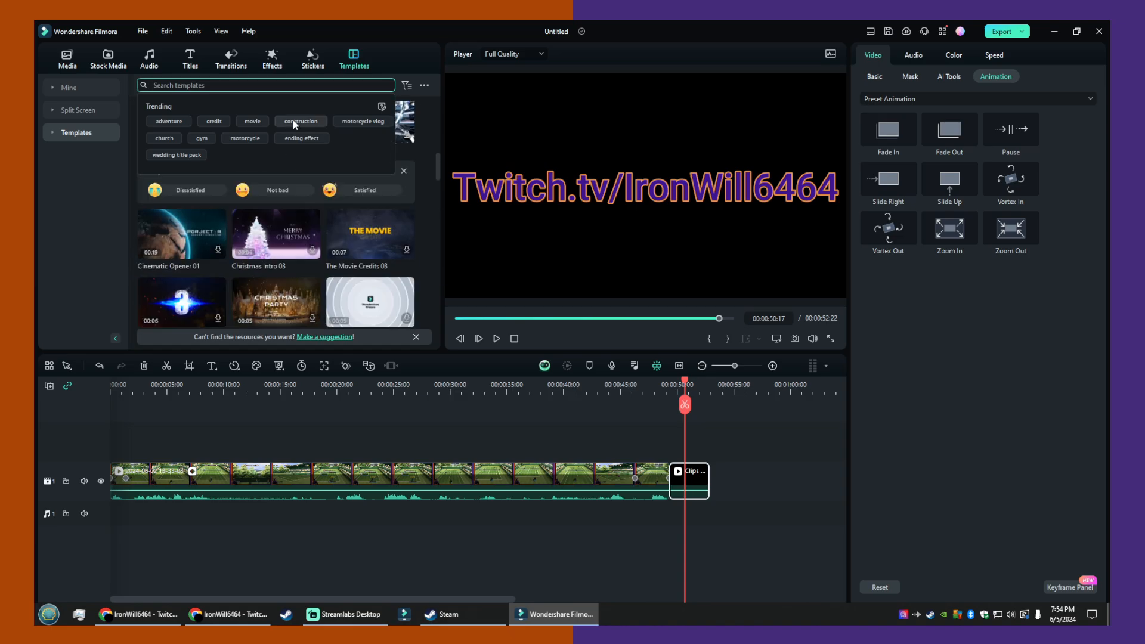
- Search the stickers library for "line"
click(314, 66)
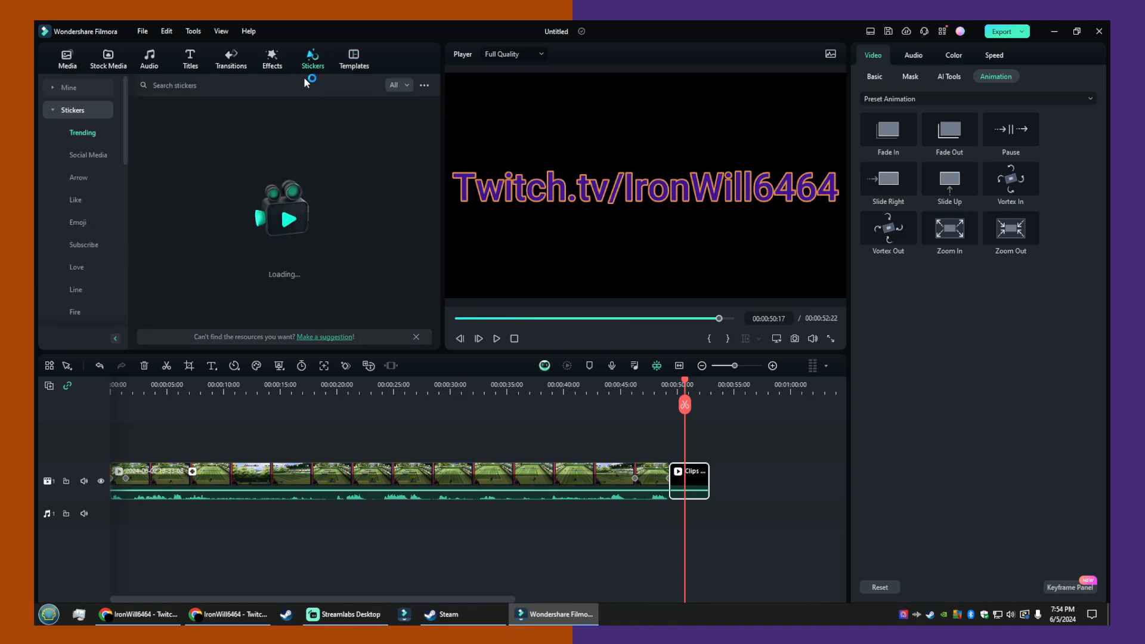
click(271, 85)
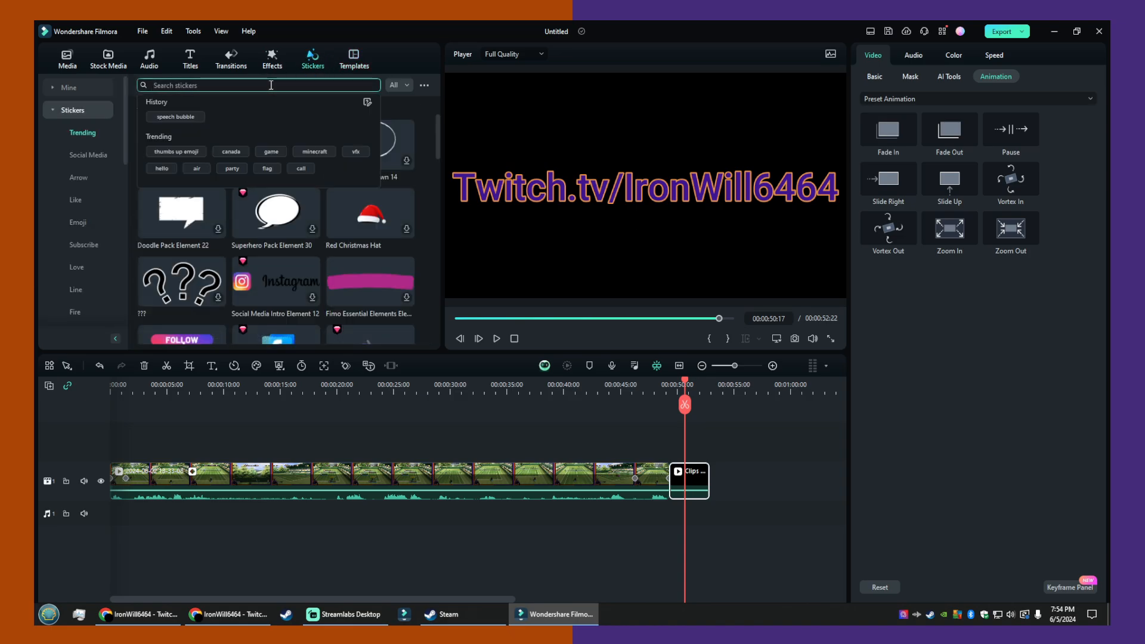
text(line)
key(Return)
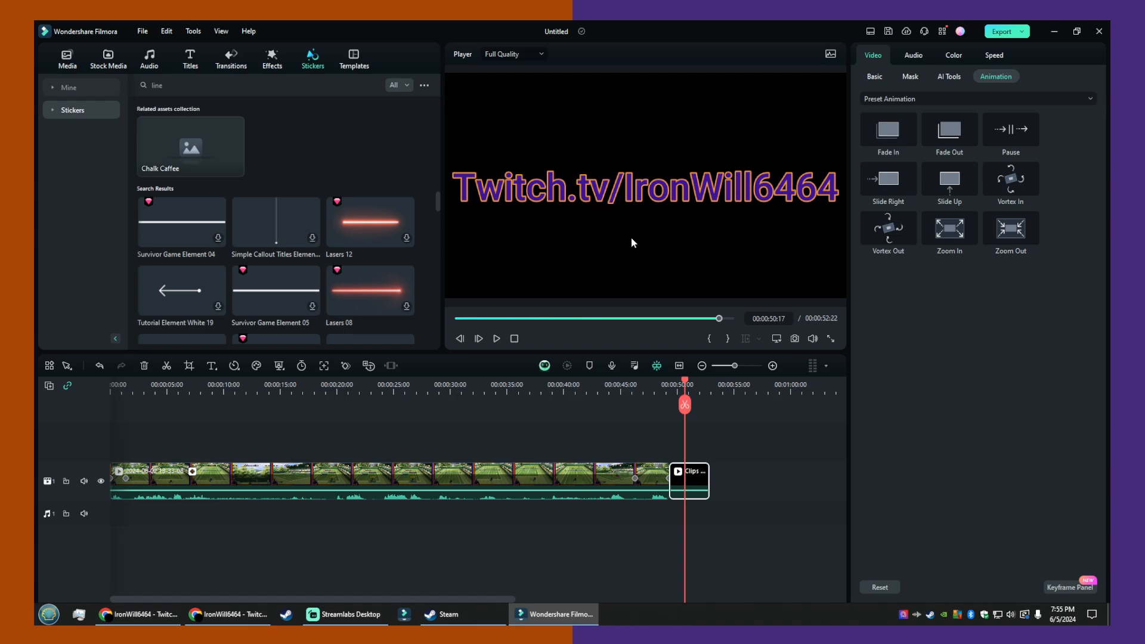
- Search the templates library for "split" and look through the matching templates
click(355, 59)
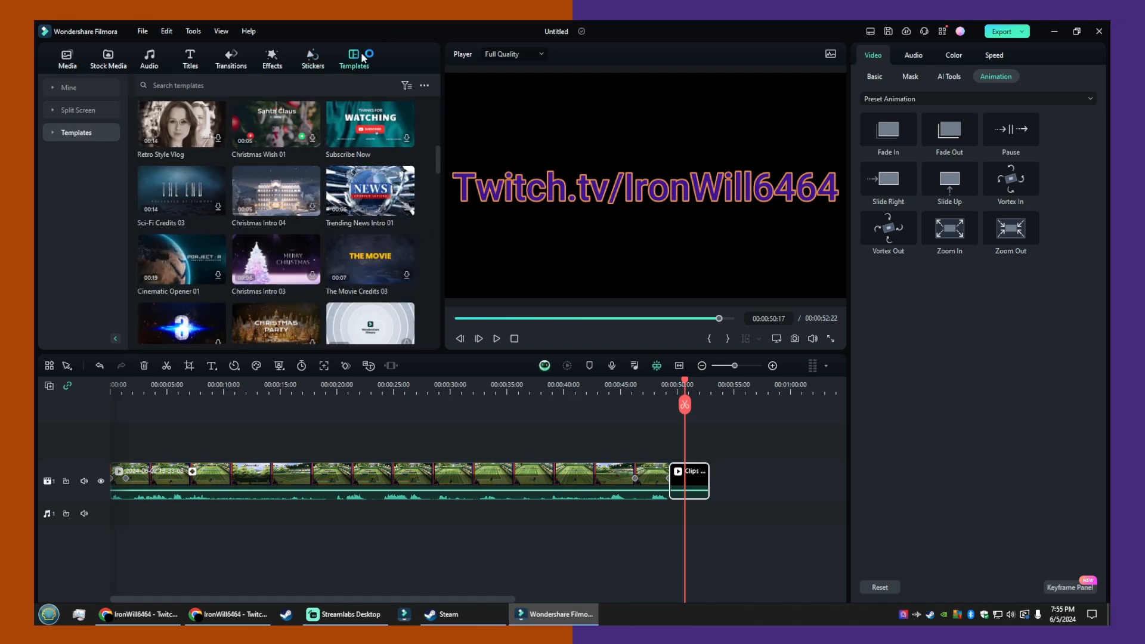
click(272, 87)
text(s)
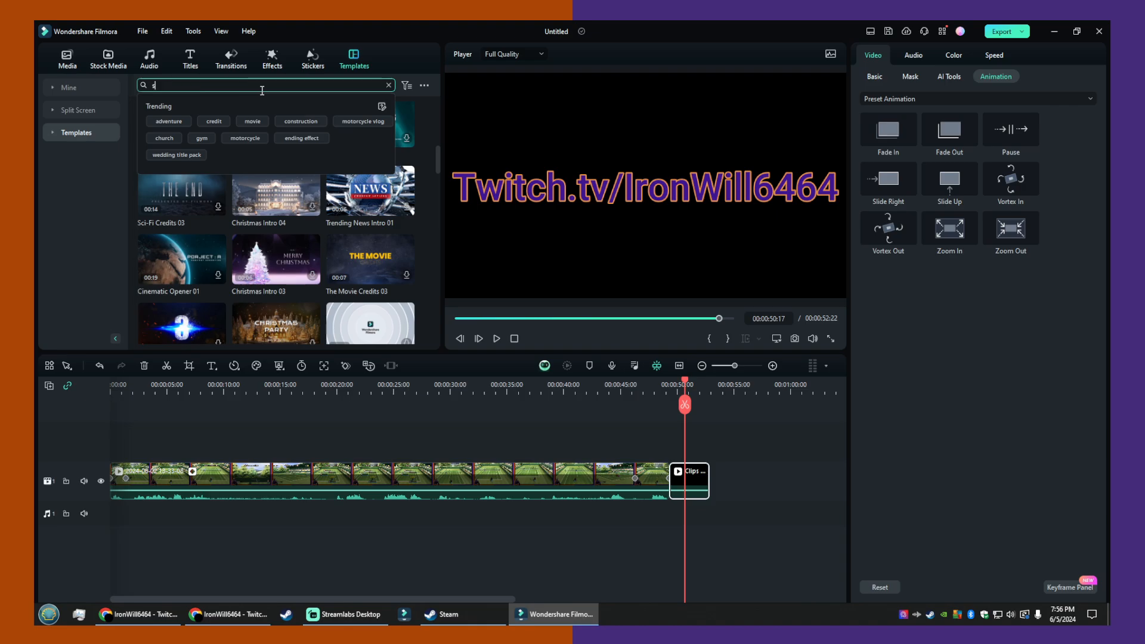
text(plit)
key(Return)
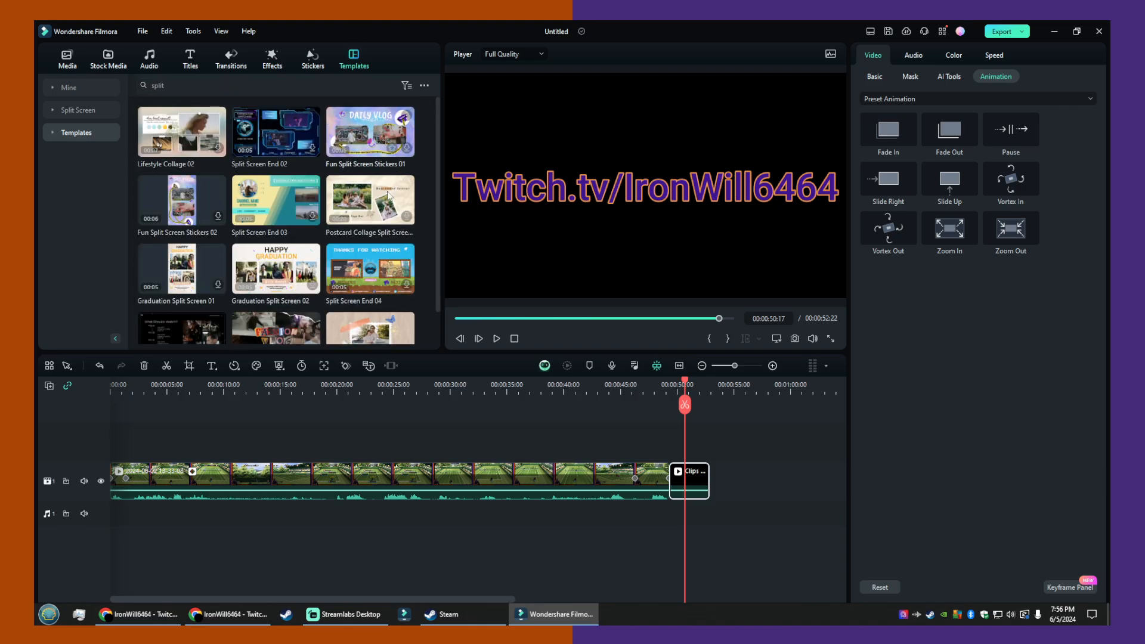
scroll(322, 161, down, 1)
scroll(256, 124, up, 1)
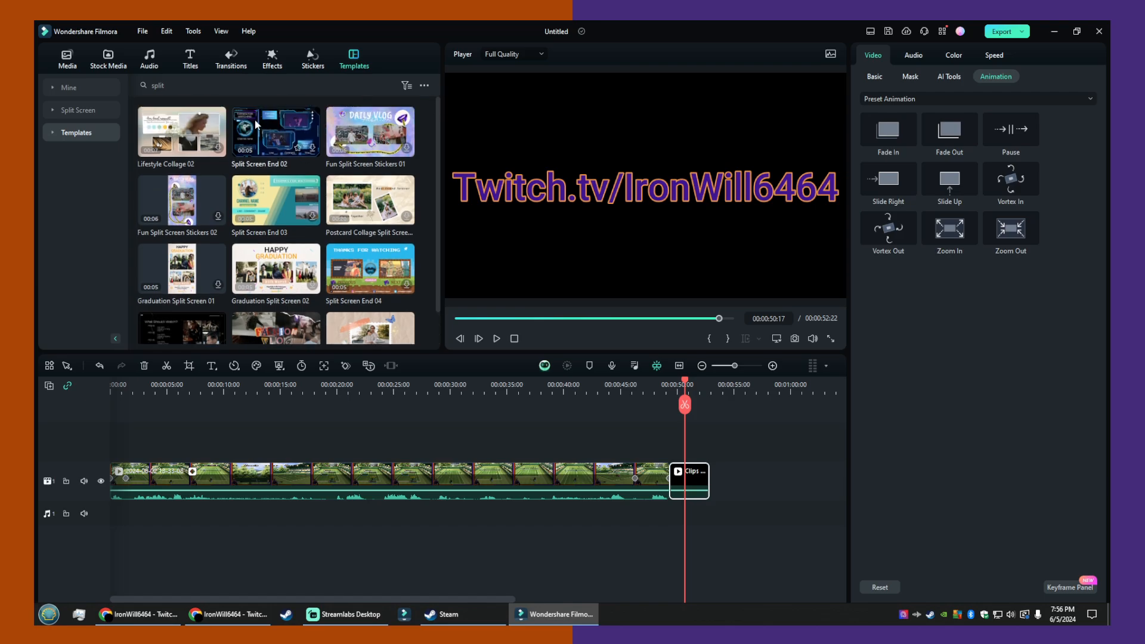
- Search the templates library for "50/50"
click(243, 83)
key(BackSpace)
key(BackSpace)
key(BackSpace)
key(BackSpace)
key(BackSpace)
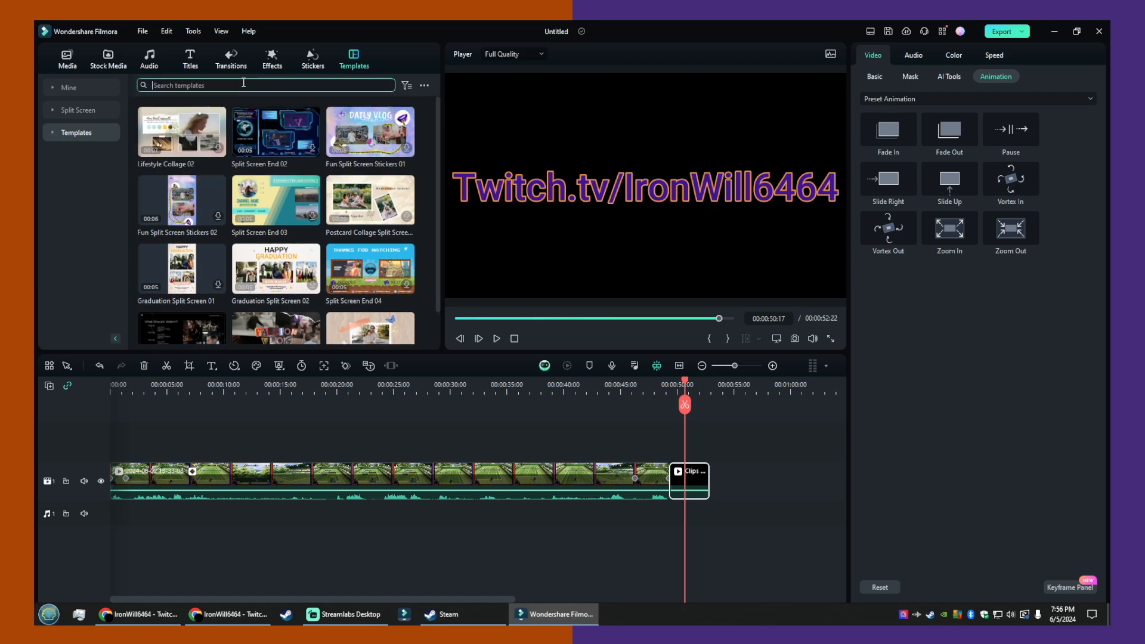
text(50/50)
key(Return)
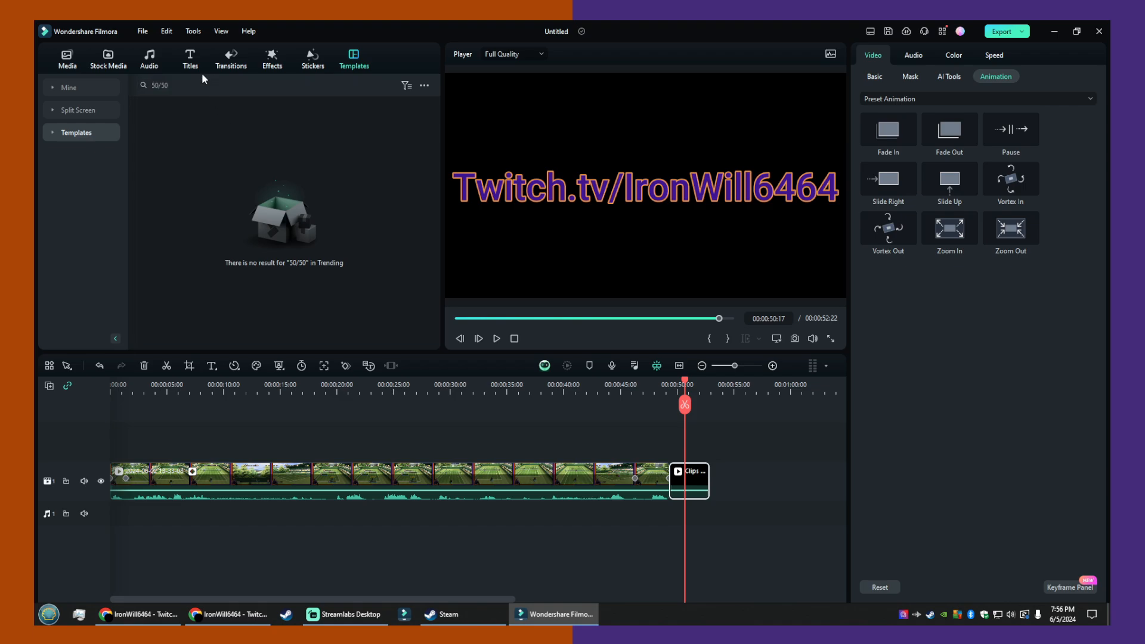
- Shorten the template search term to "50" and run the search
click(205, 86)
key(BackSpace)
key(BackSpace)
key(BackSpace)
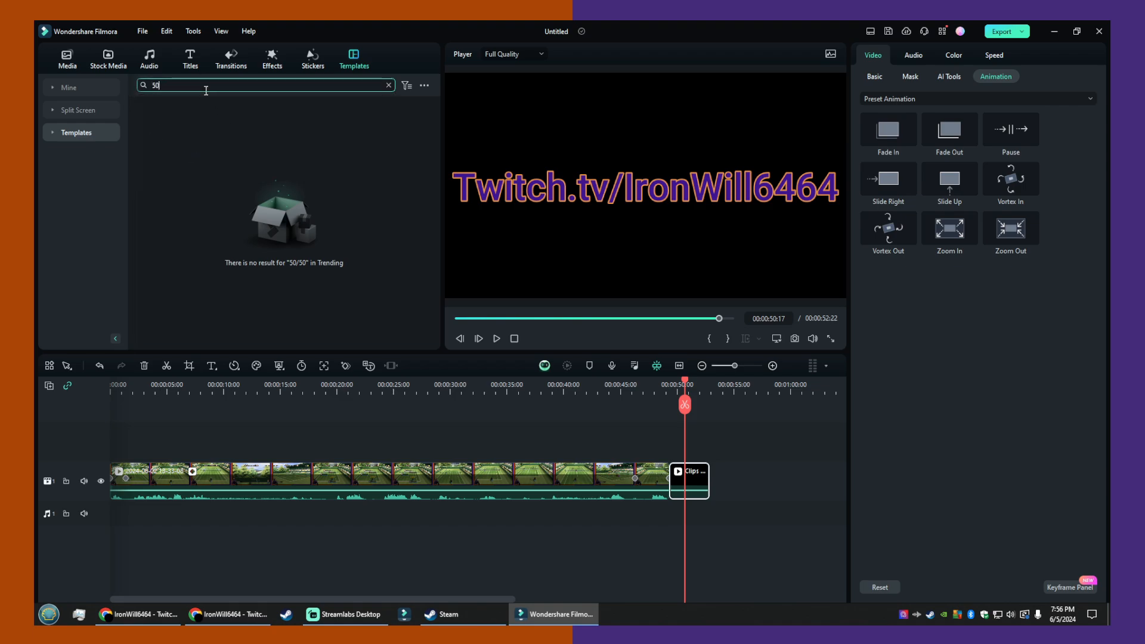
key(Return)
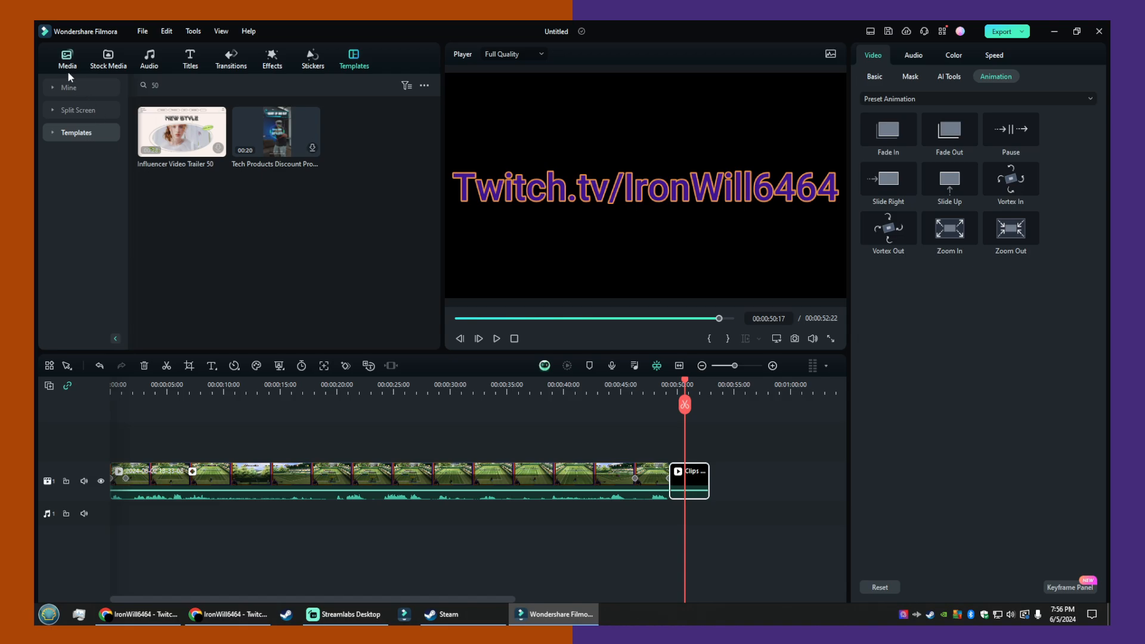
- Place the basic Split Screen 4 template on a new track above Clips Outro and preview it at 00:00:52:12
click(69, 88)
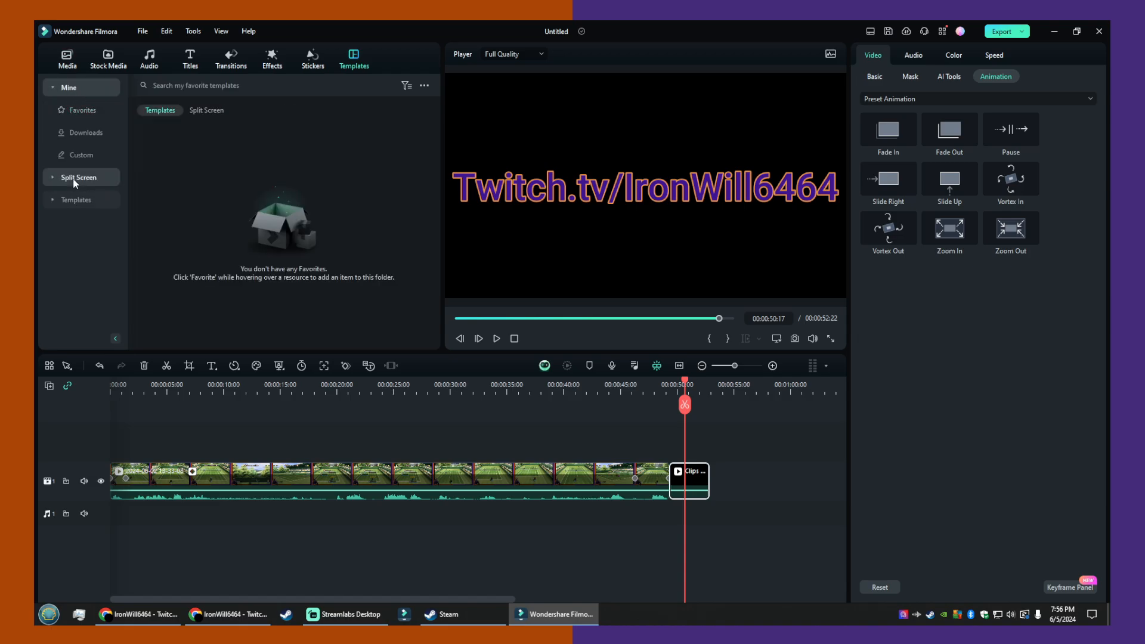
click(74, 178)
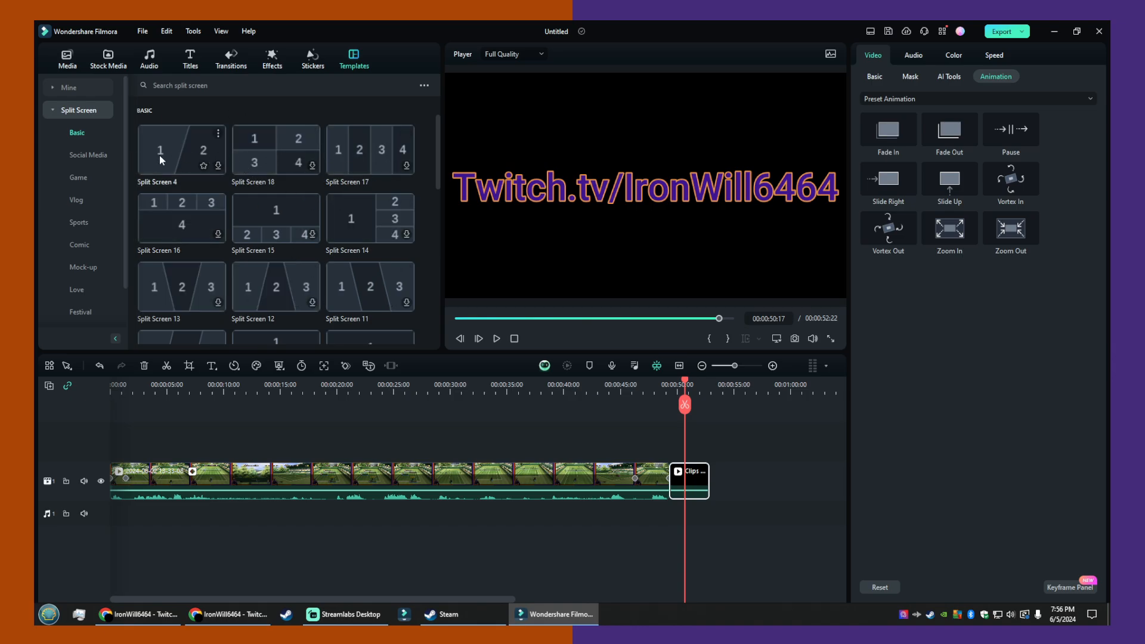
drag(159, 155, 713, 441)
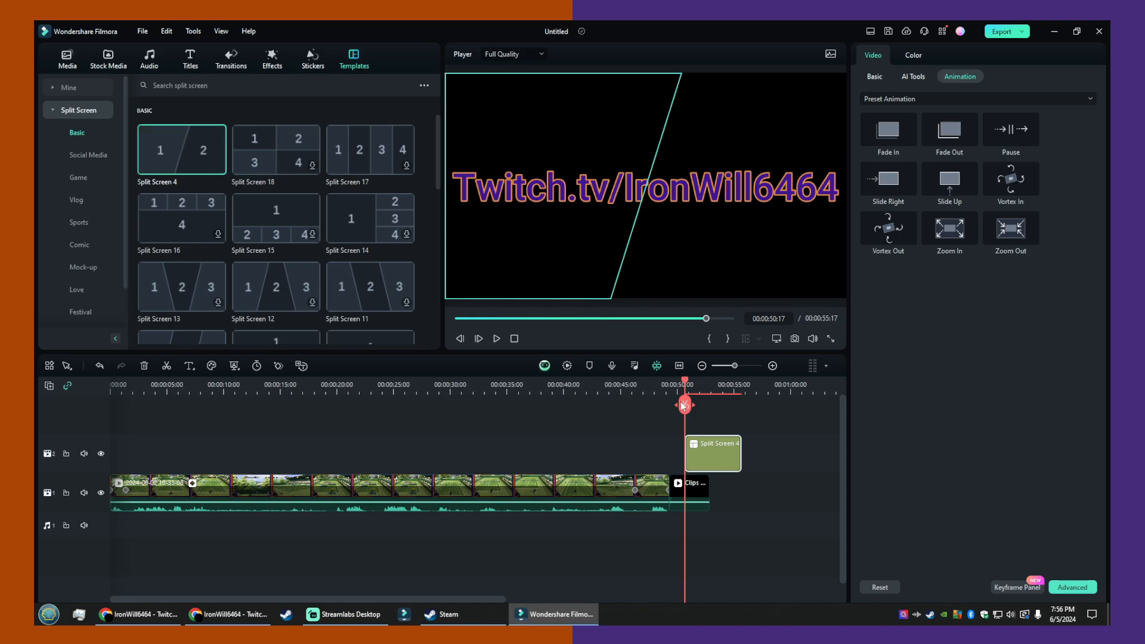
mouse_move(683, 406)
mouse_down()
mouse_move(723, 404)
mouse_move(678, 405)
mouse_move(705, 406)
mouse_up()
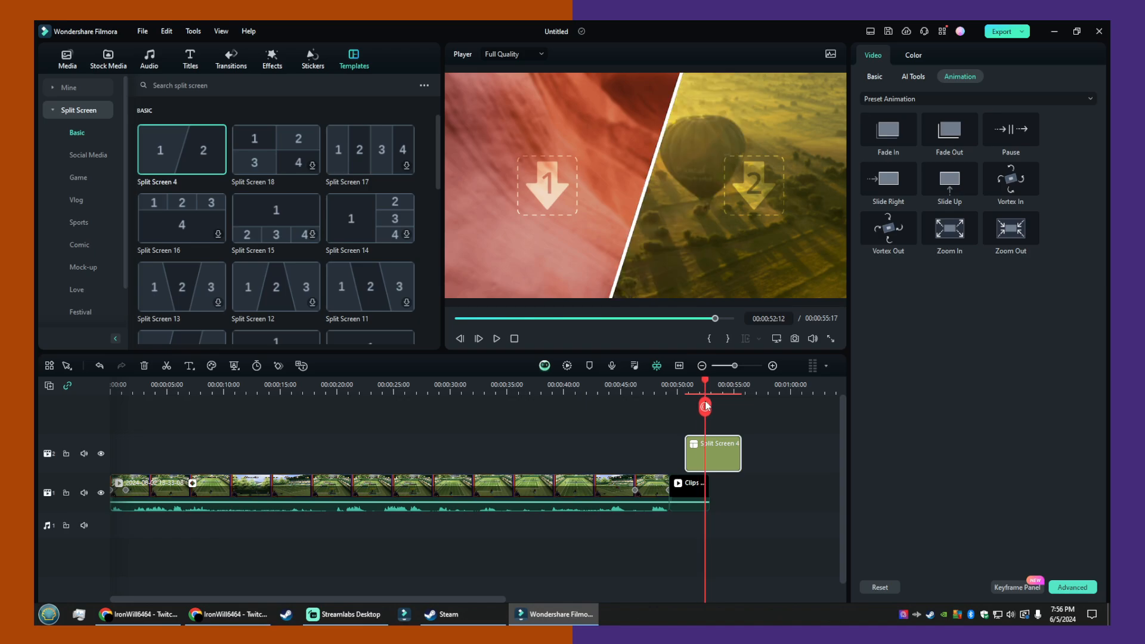
- Try filling pane 1 of Split Screen 4 with Clips Outro in the advanced split screen editor, and discard the edit
click(759, 204)
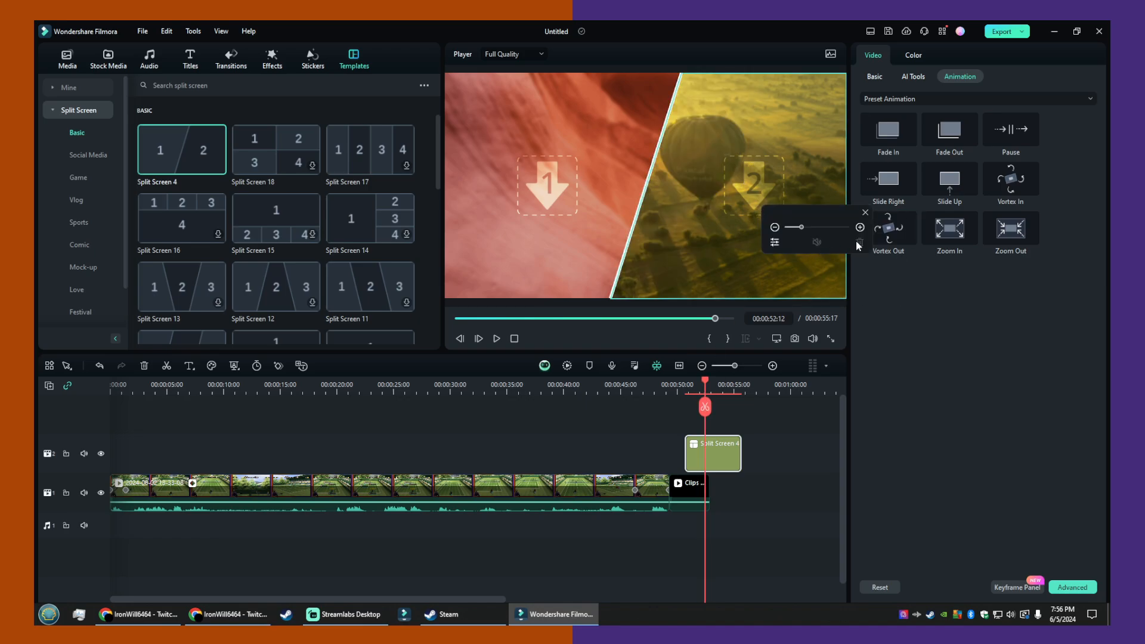
click(775, 242)
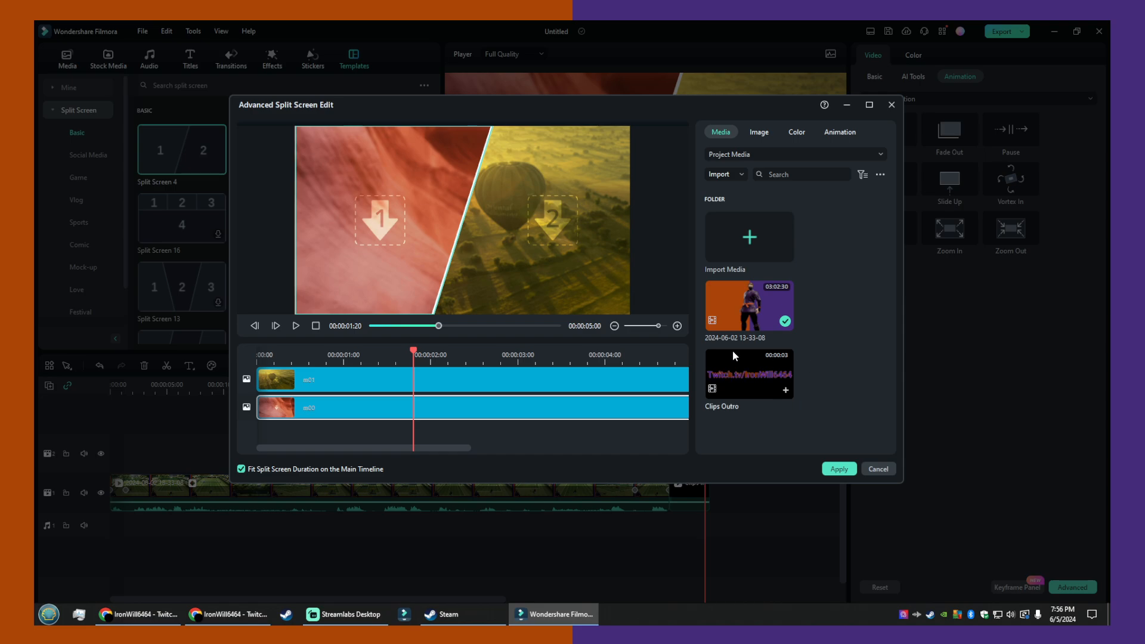
drag(752, 322, 786, 323)
drag(743, 364, 530, 408)
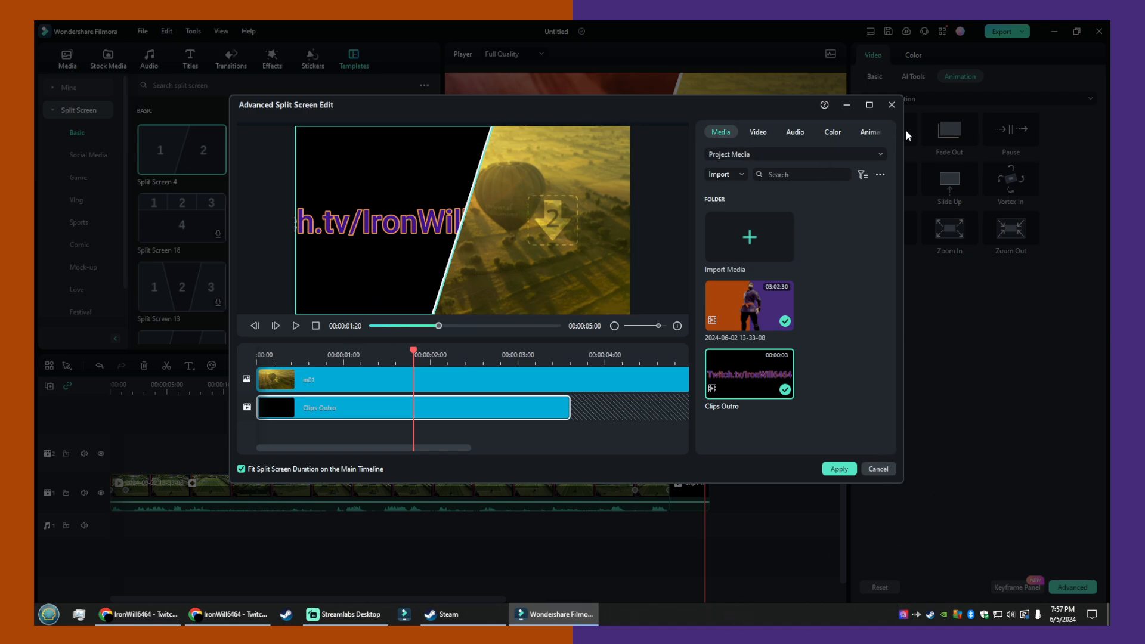
click(889, 132)
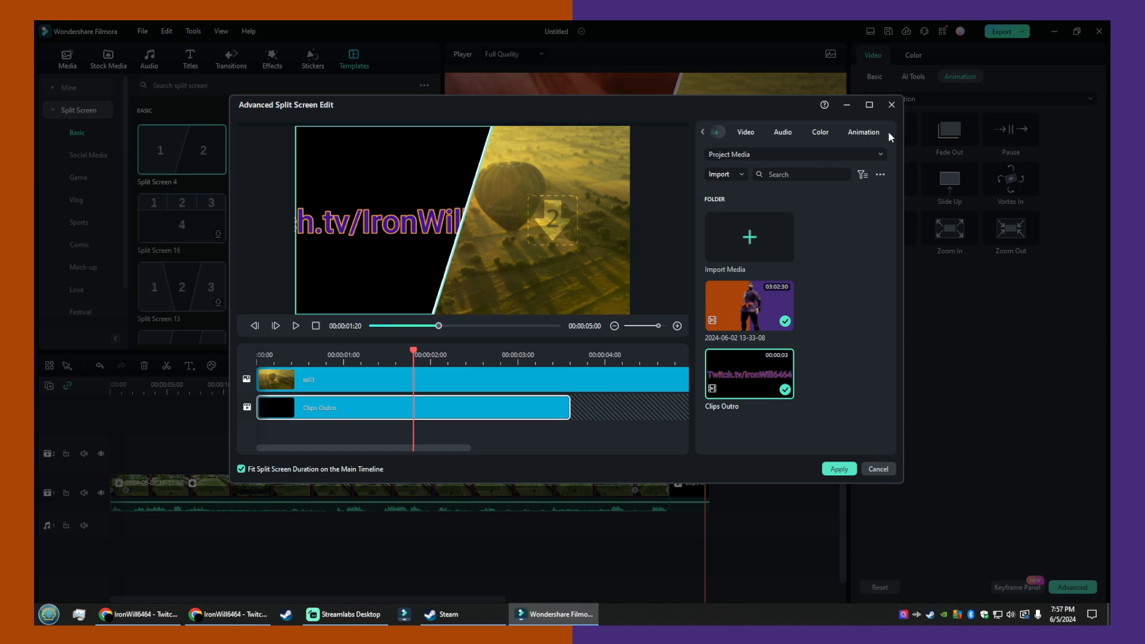
click(865, 470)
click(656, 310)
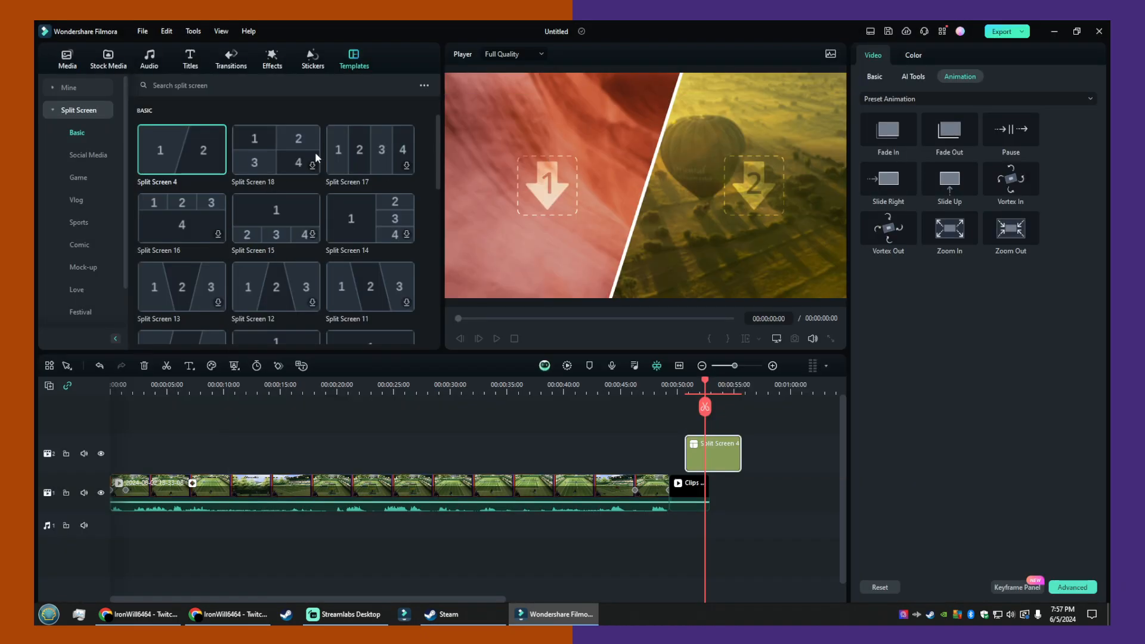
- Add the side-by-side Split Screen 2 template above the outro and delete the Split Screen 4 clip from the timeline
scroll(343, 202, down, 3)
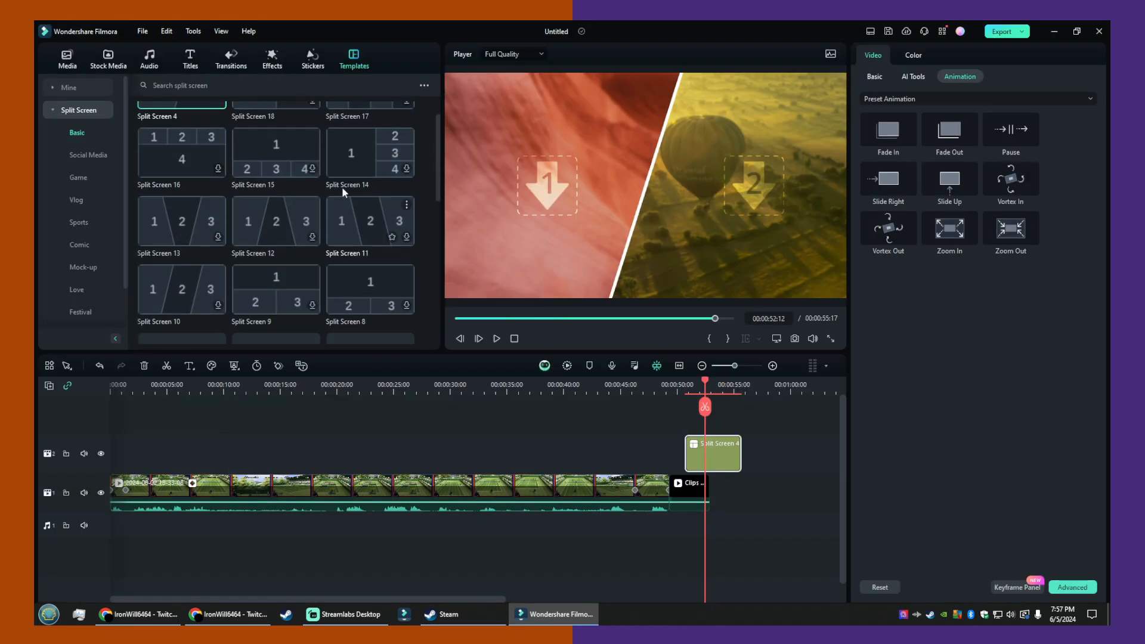
scroll(323, 265, down, 5)
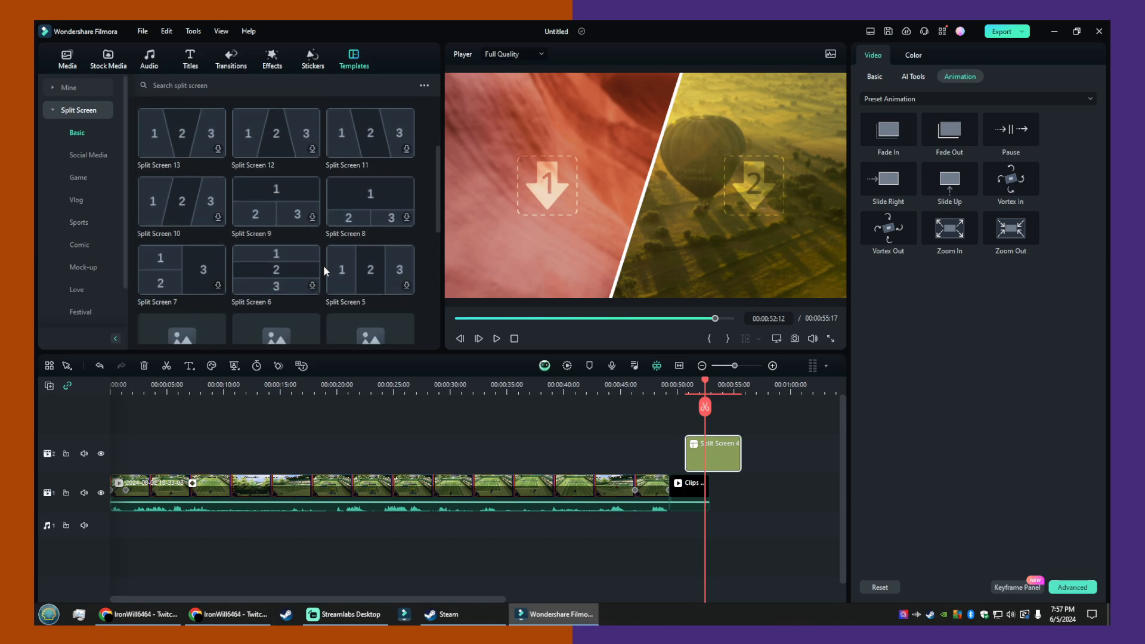
scroll(323, 271, down, 3)
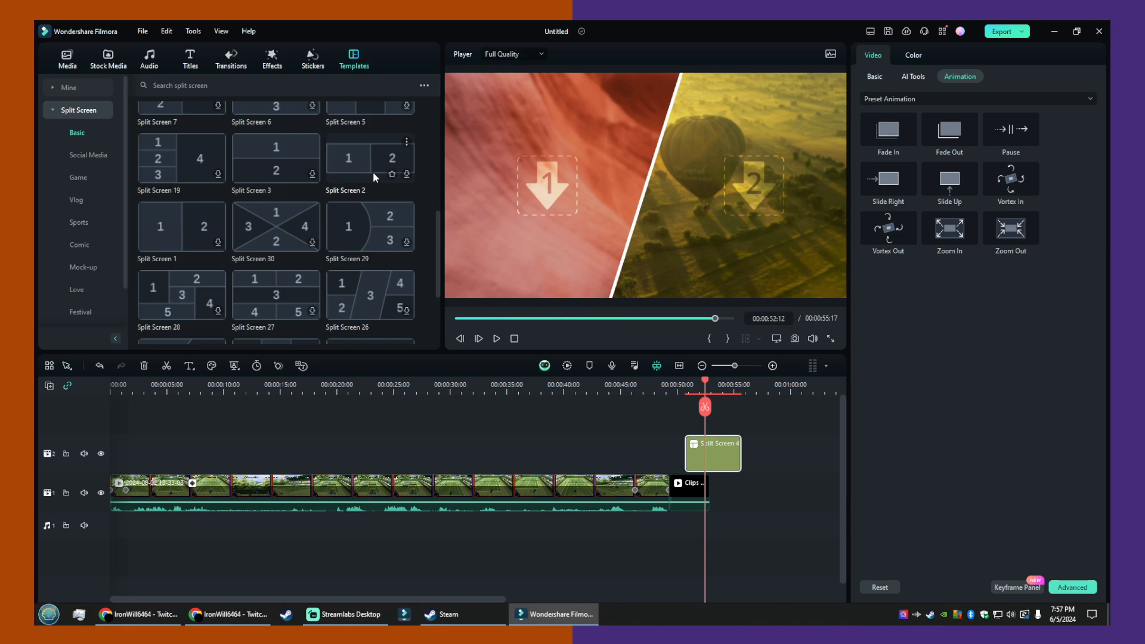
drag(353, 163, 718, 451)
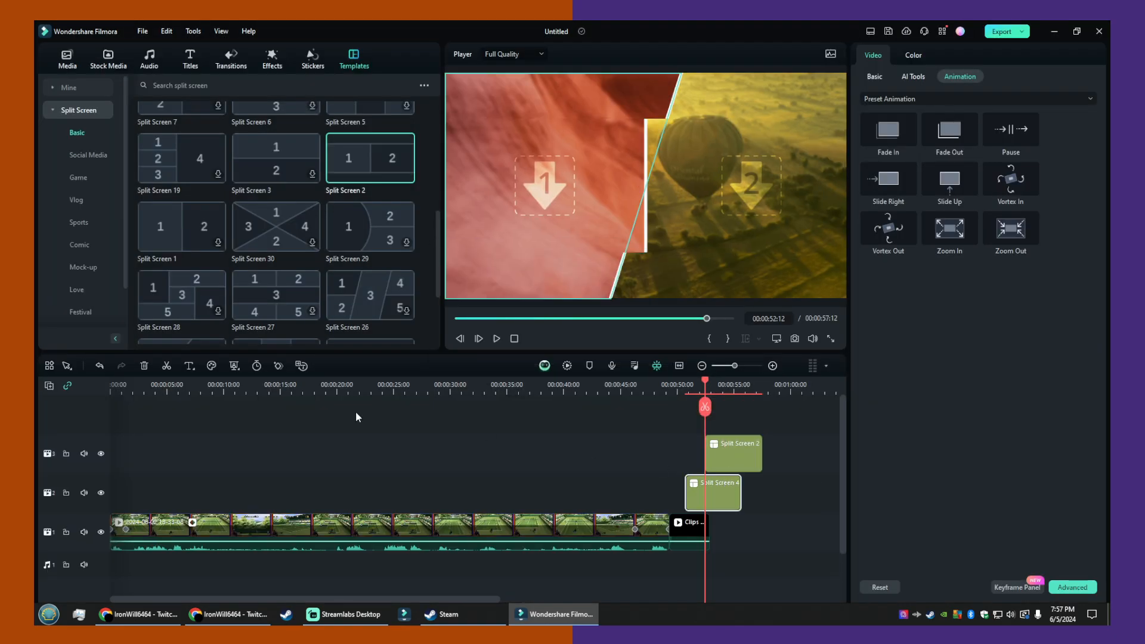
click(144, 366)
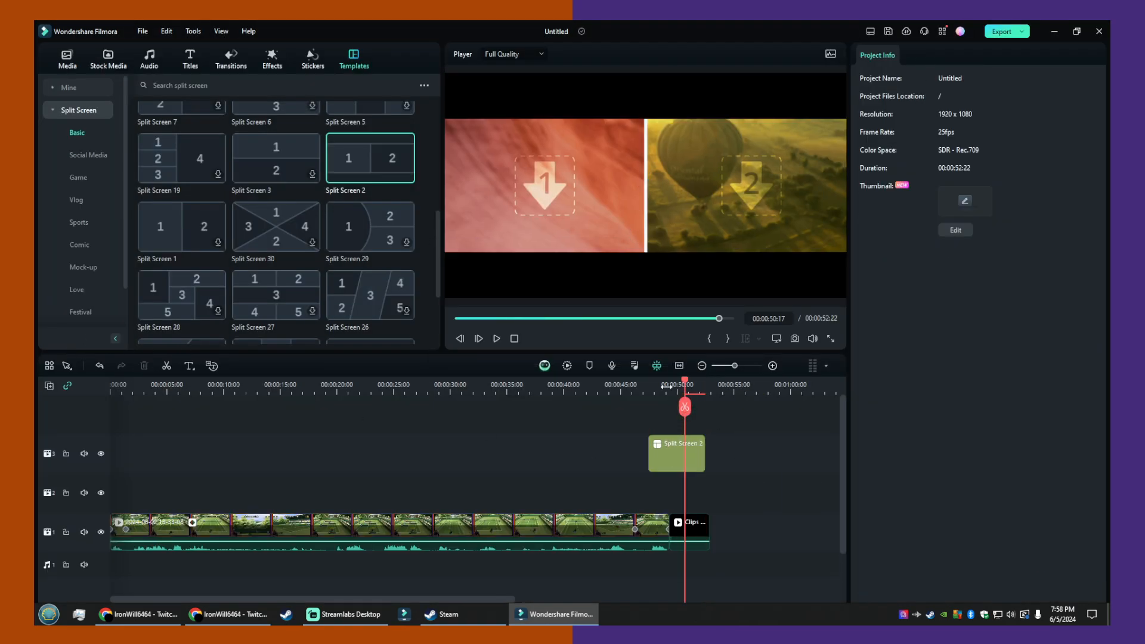
- Move the playhead to 00:00:49:06 and browse the remaining Basic and the Social Media split screen templates
mouse_move(690, 410)
mouse_down()
mouse_move(608, 410)
mouse_move(710, 416)
mouse_move(668, 415)
mouse_up()
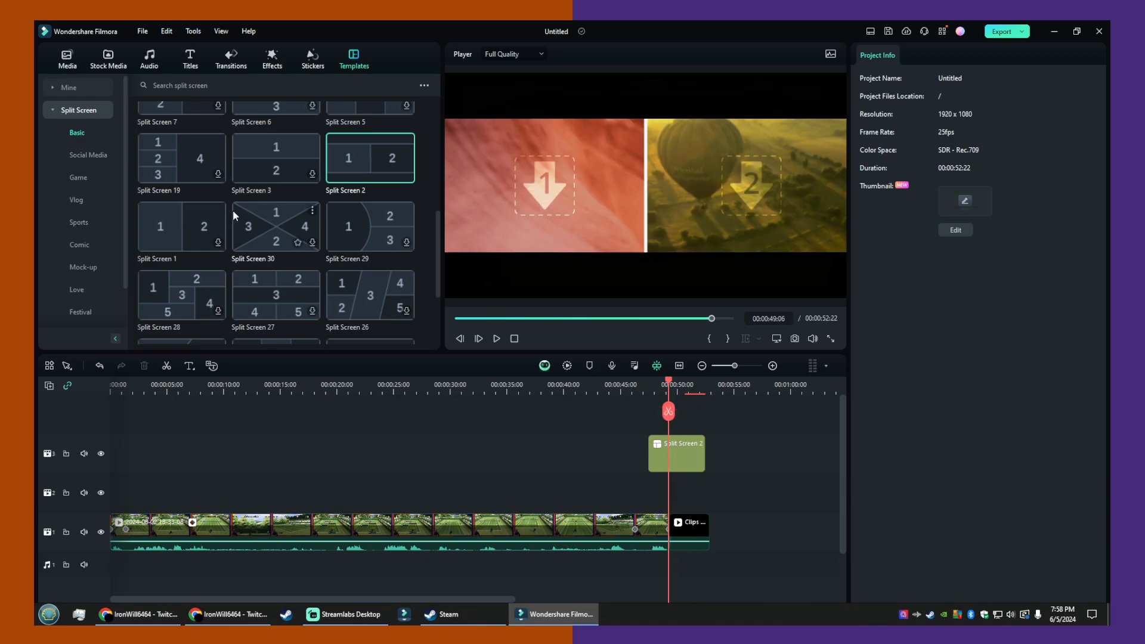
scroll(235, 206, down, 2)
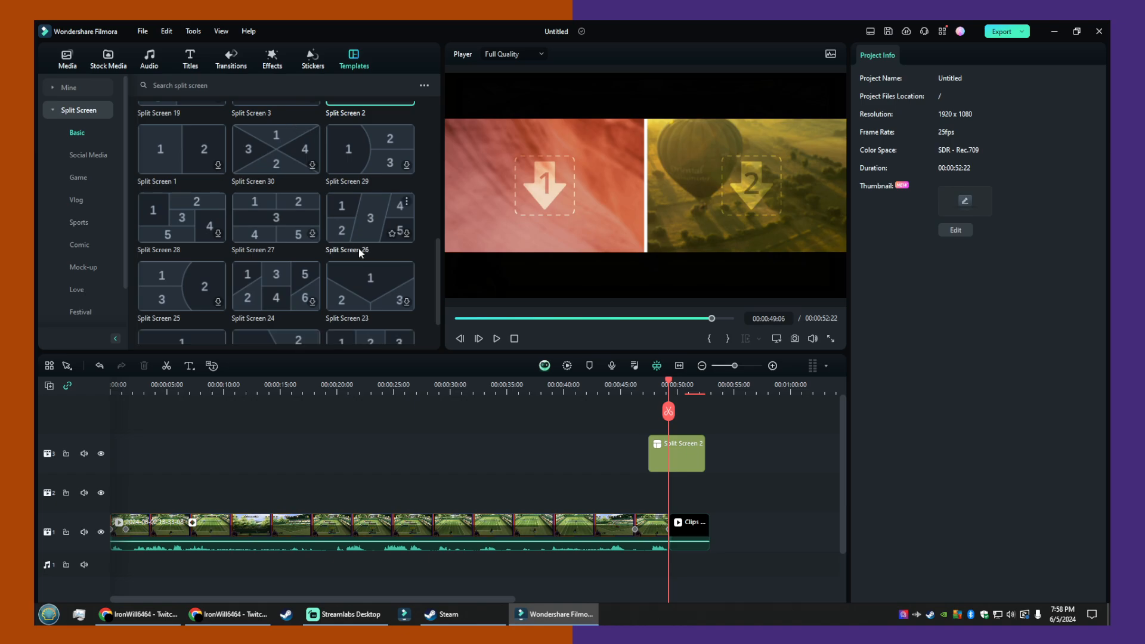
scroll(340, 274, down, 2)
scroll(331, 271, down, 2)
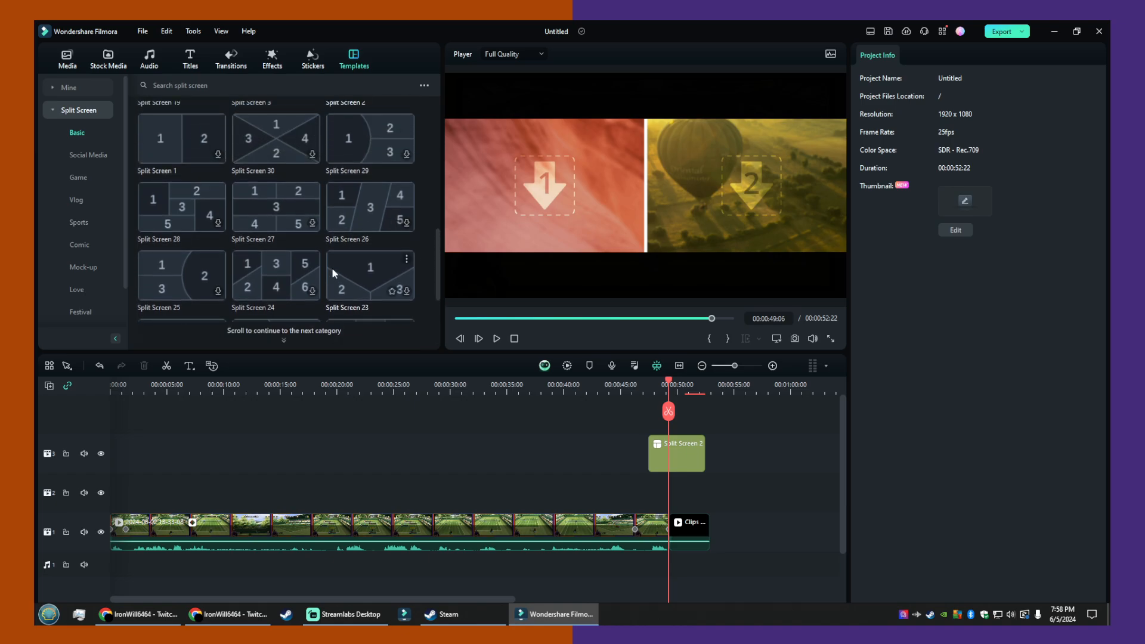
scroll(317, 238, down, 2)
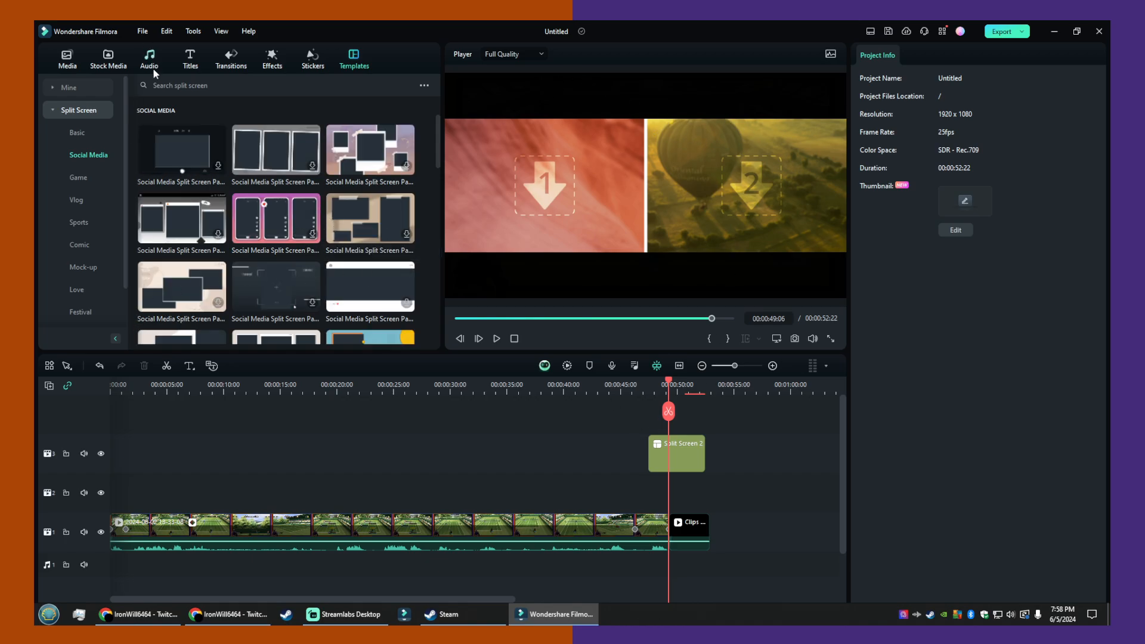
scroll(251, 147, down, 3)
- Place the Purp&Orange bg image on the empty track directly beneath the Split Screen 2 clip
click(67, 58)
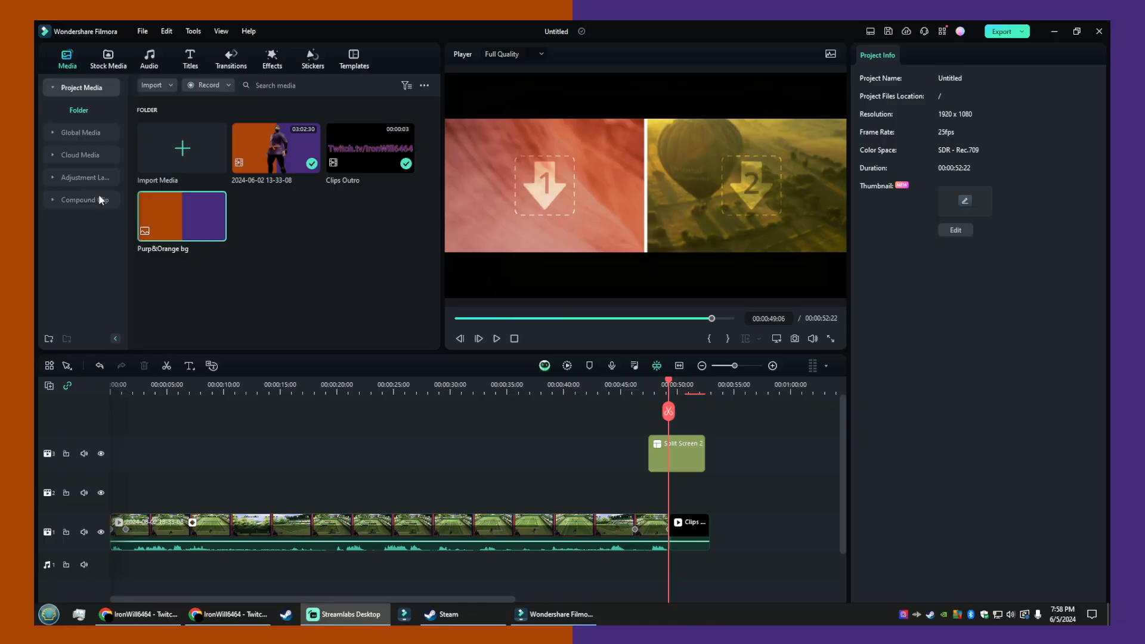
drag(179, 218, 660, 487)
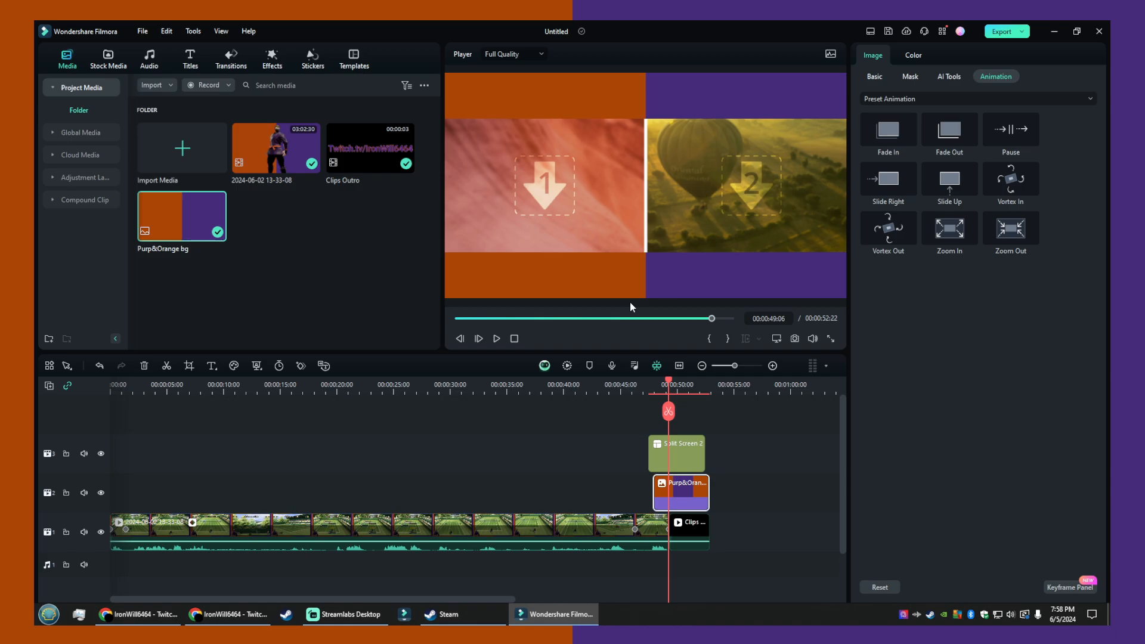
- Zoom out the placeholder picture slightly in both pane 1 and pane 2 of Split Screen 2
click(515, 124)
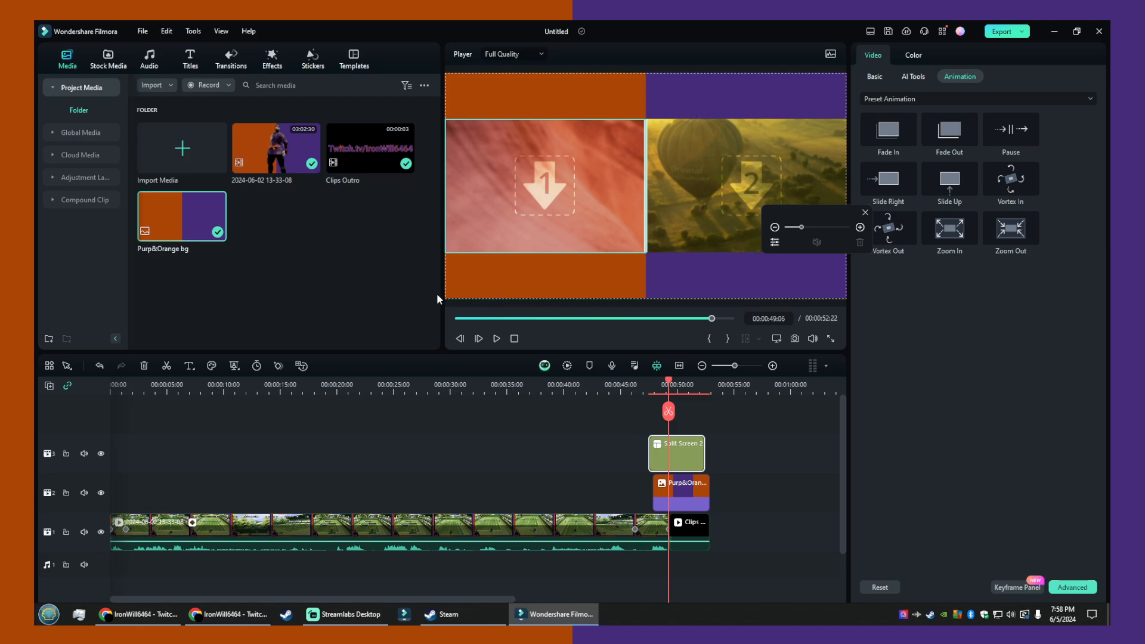
drag(395, 257, 763, 148)
click(698, 185)
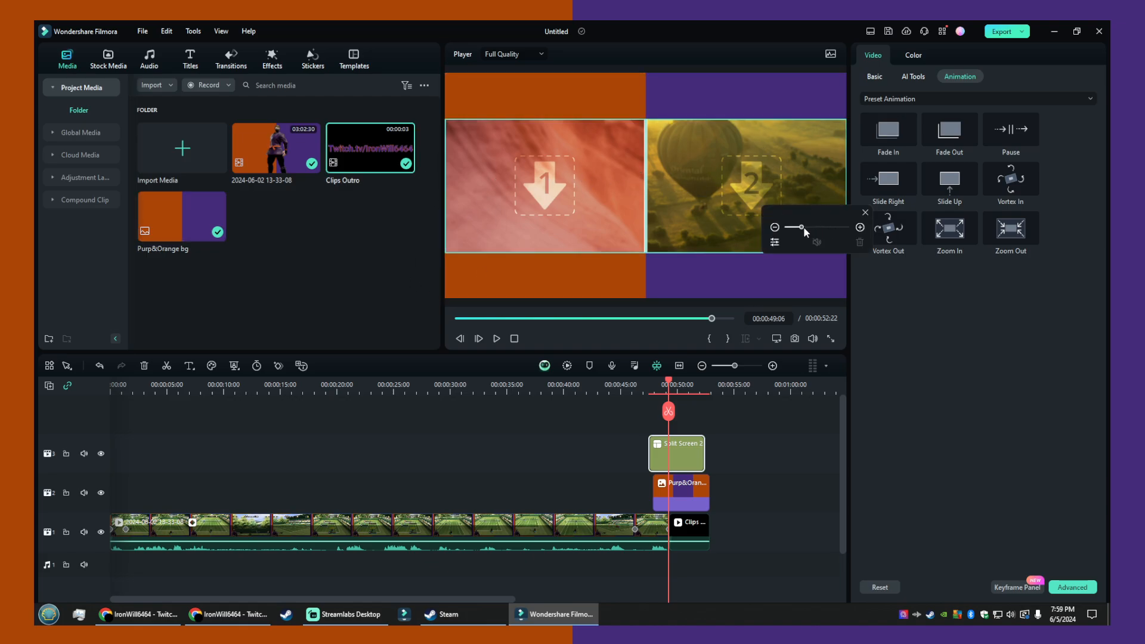
mouse_move(802, 227)
mouse_down()
mouse_move(814, 228)
mouse_move(797, 225)
mouse_up()
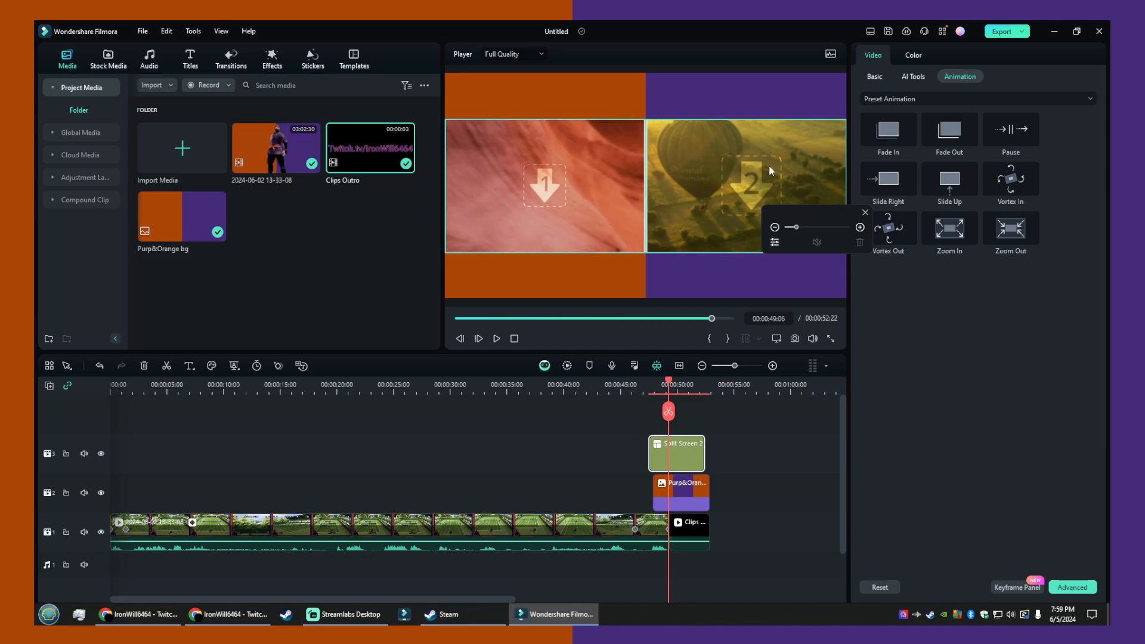
click(739, 197)
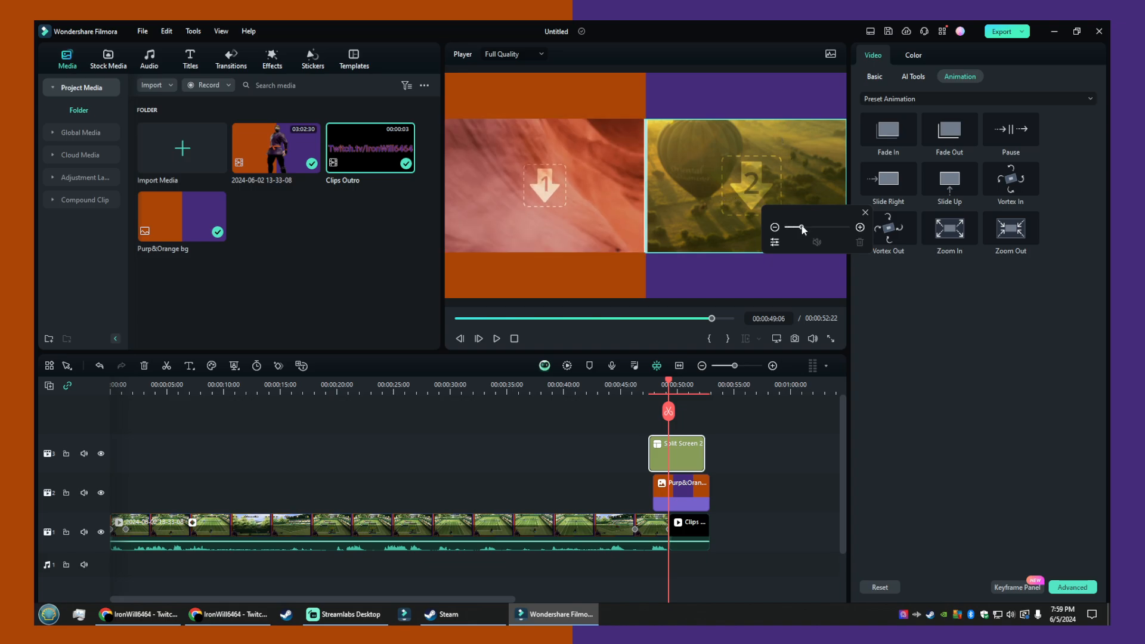
drag(802, 226, 798, 229)
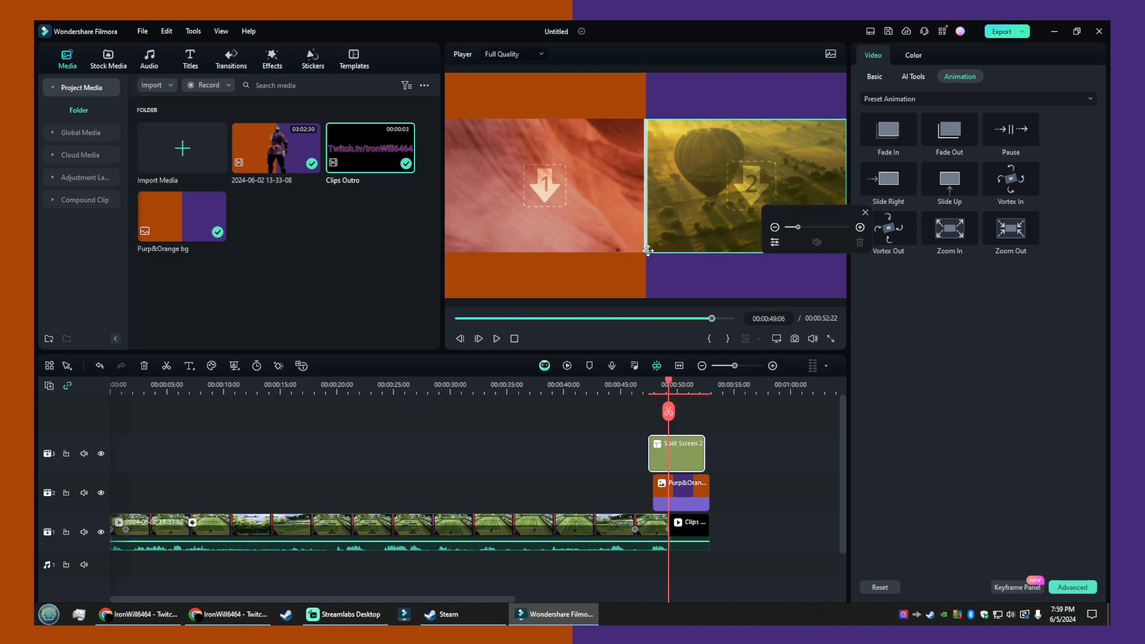
drag(589, 66, 728, 220)
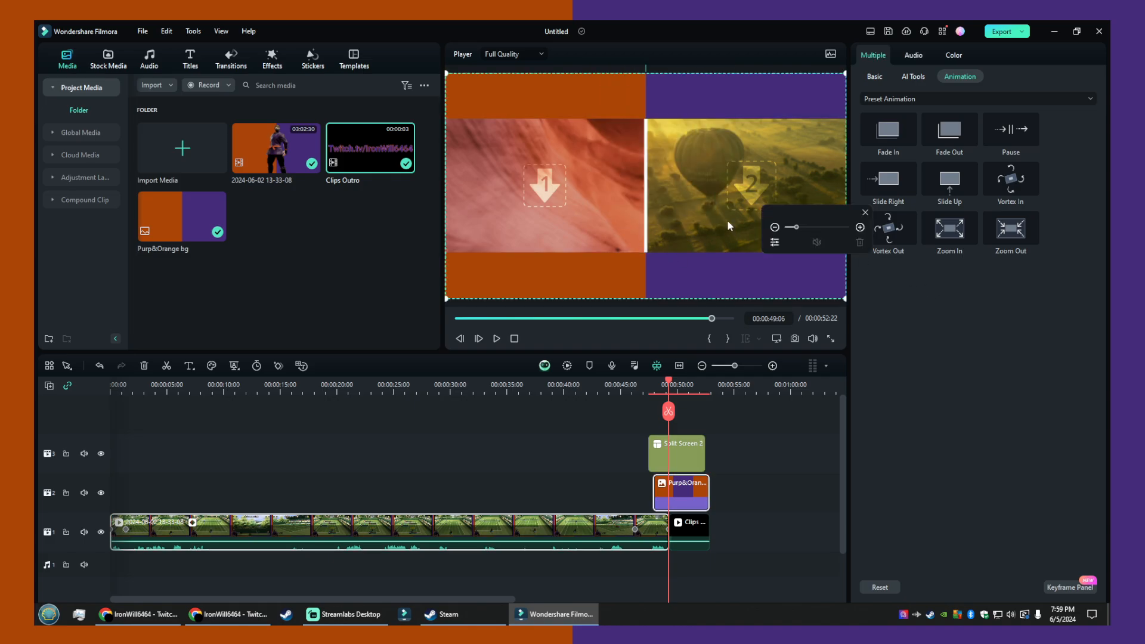
- Try the Split Screen 2 clip at 120% scale, and return it to 100%
click(700, 418)
click(692, 449)
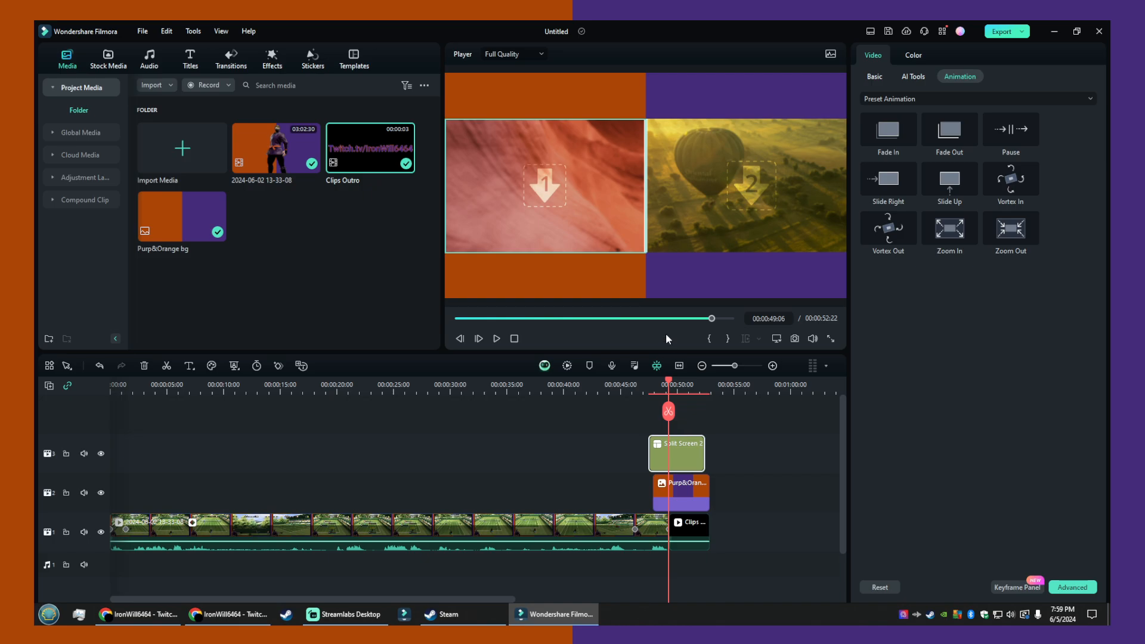
click(884, 76)
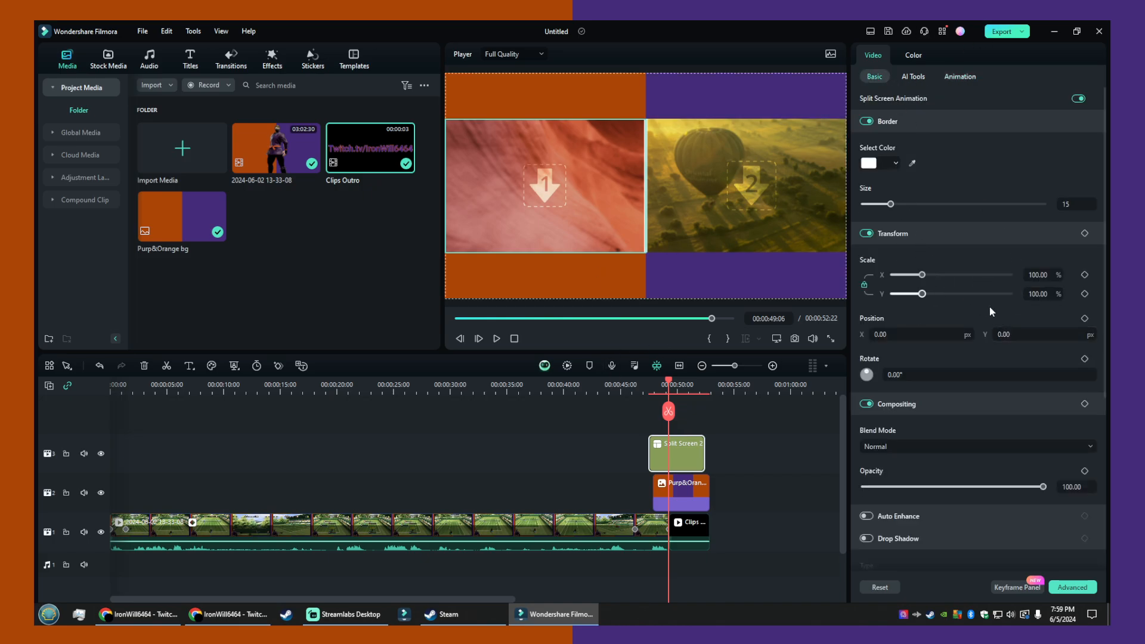
scroll(977, 357, down, 2)
scroll(983, 369, up, 2)
click(1039, 275)
text(120)
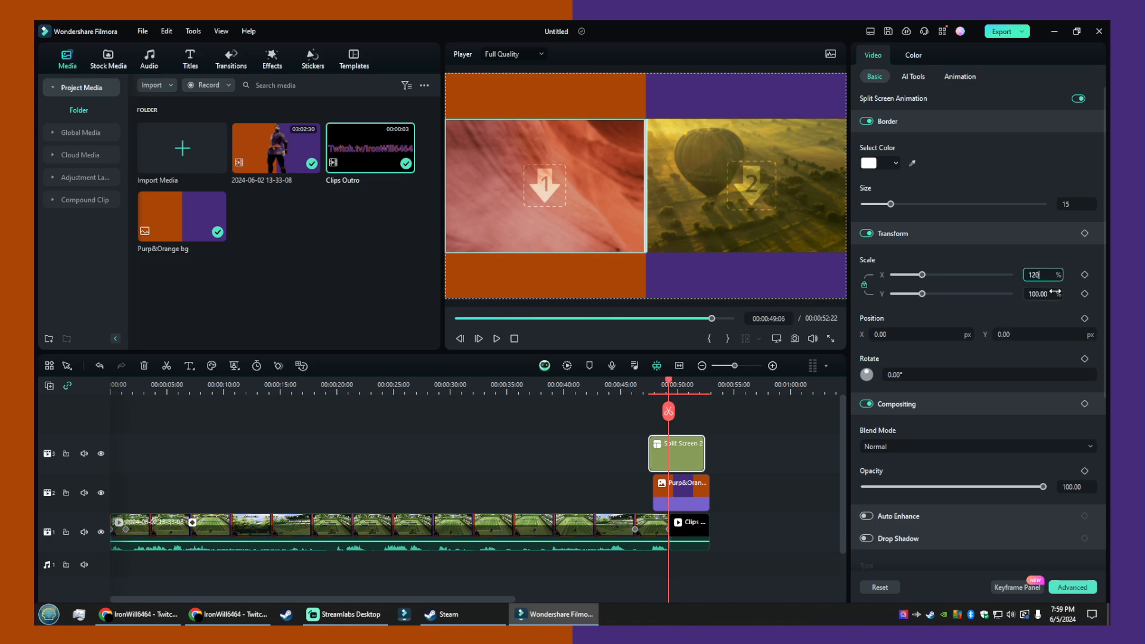
key(Return)
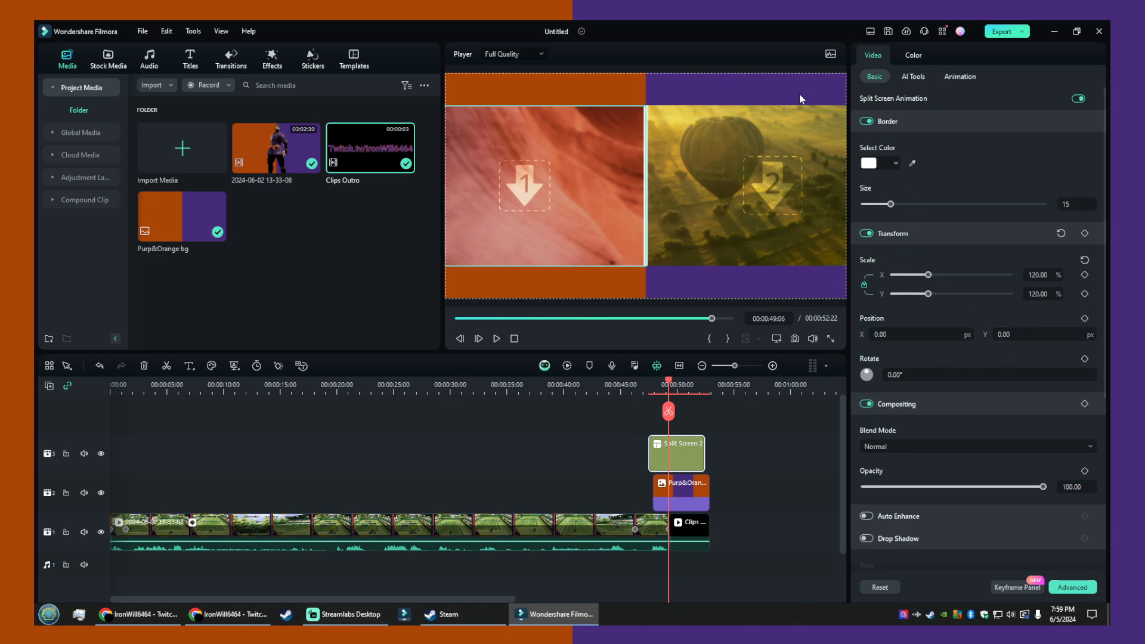
click(1042, 275)
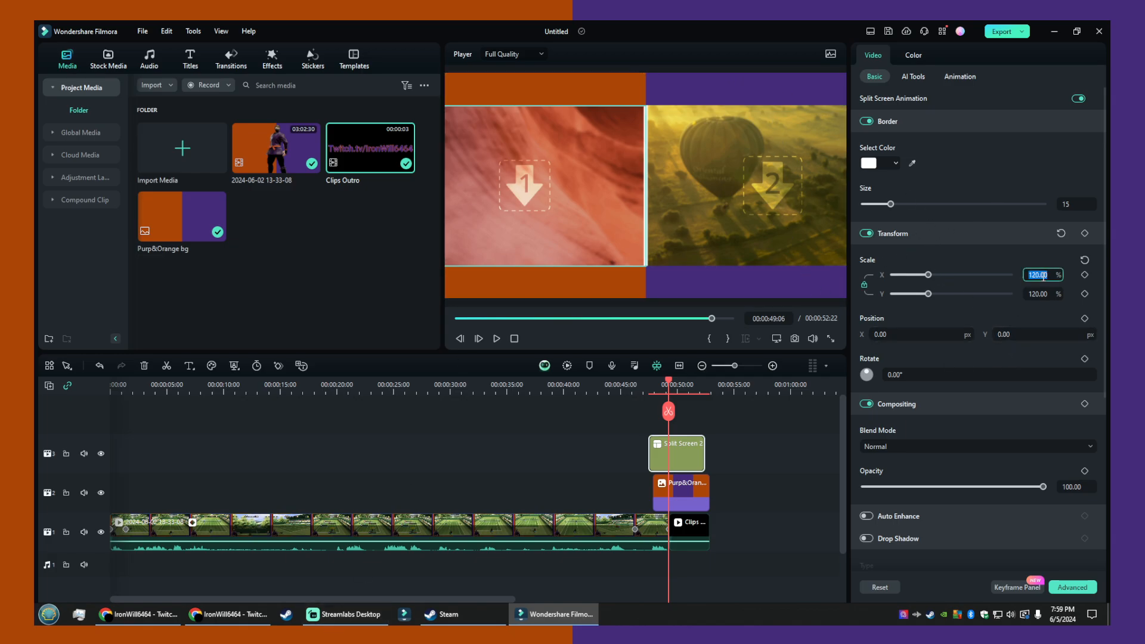
text(100)
key(Return)
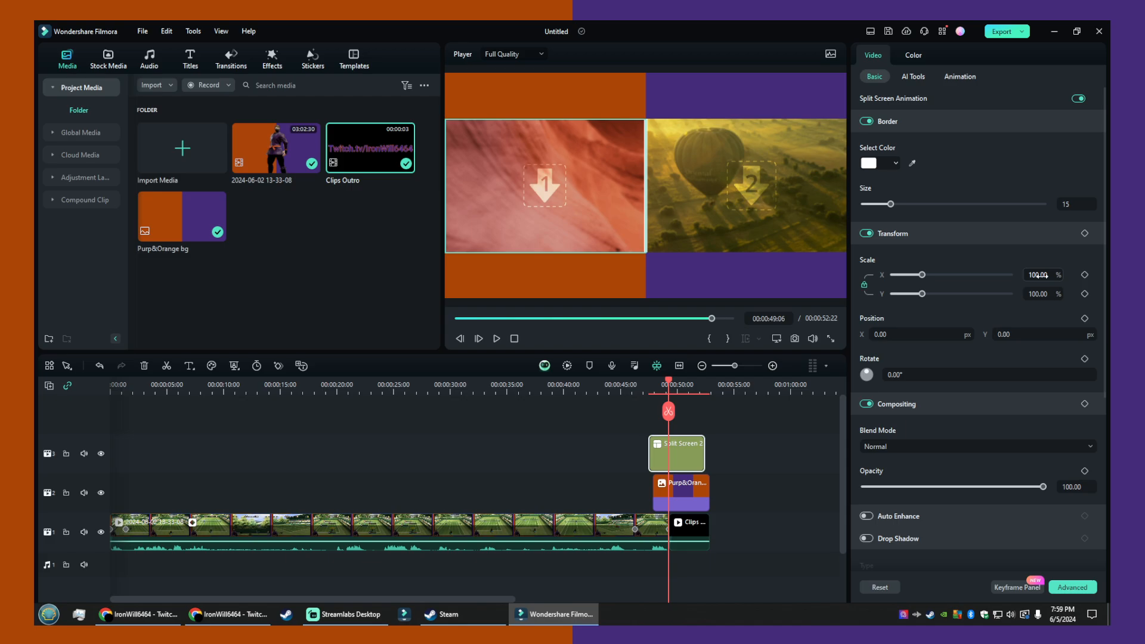
- Compare the Split Screen 2 clip at 120% and 100% scale twice more, ending at 100%
click(1043, 274)
text(1209)
key(BackSpace)
key(Return)
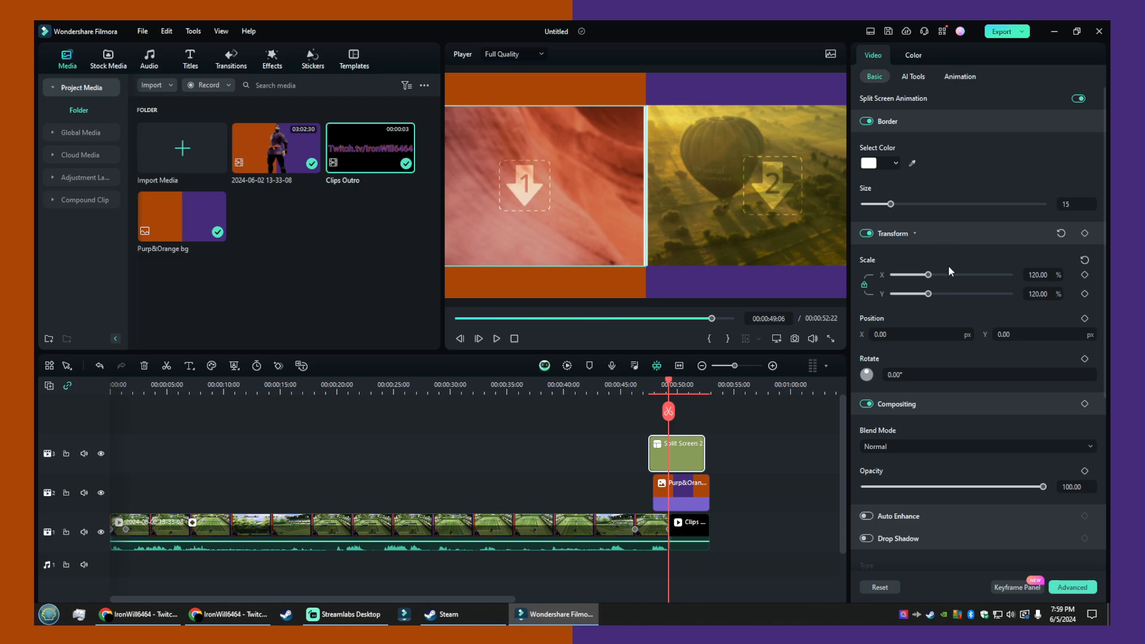
click(1042, 275)
text(100)
key(Return)
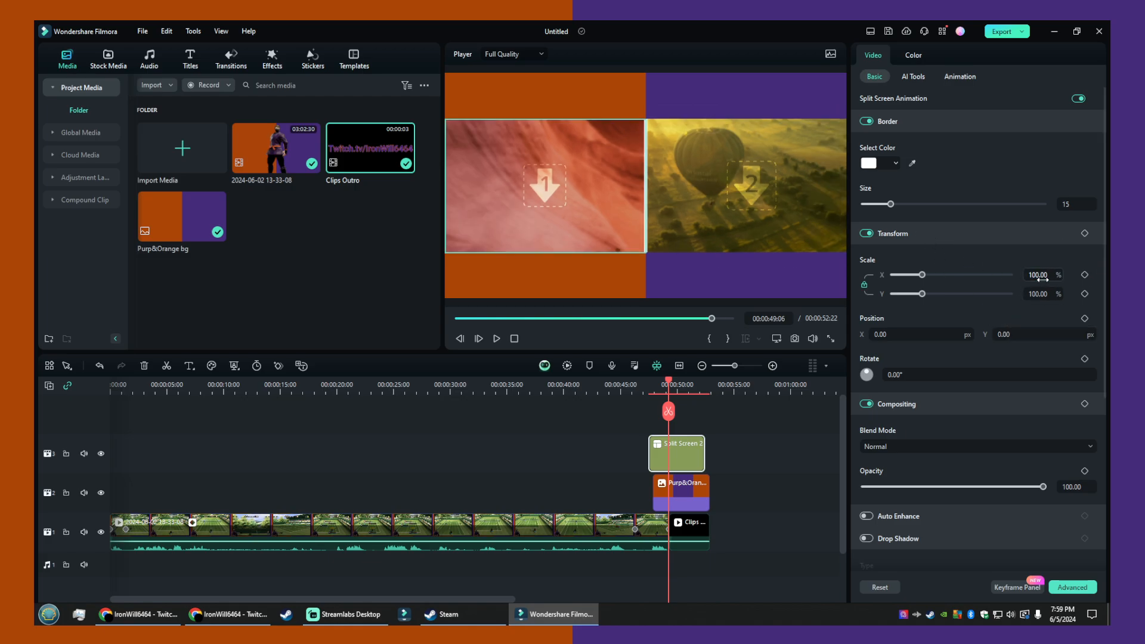
click(1042, 277)
text(120)
key(Return)
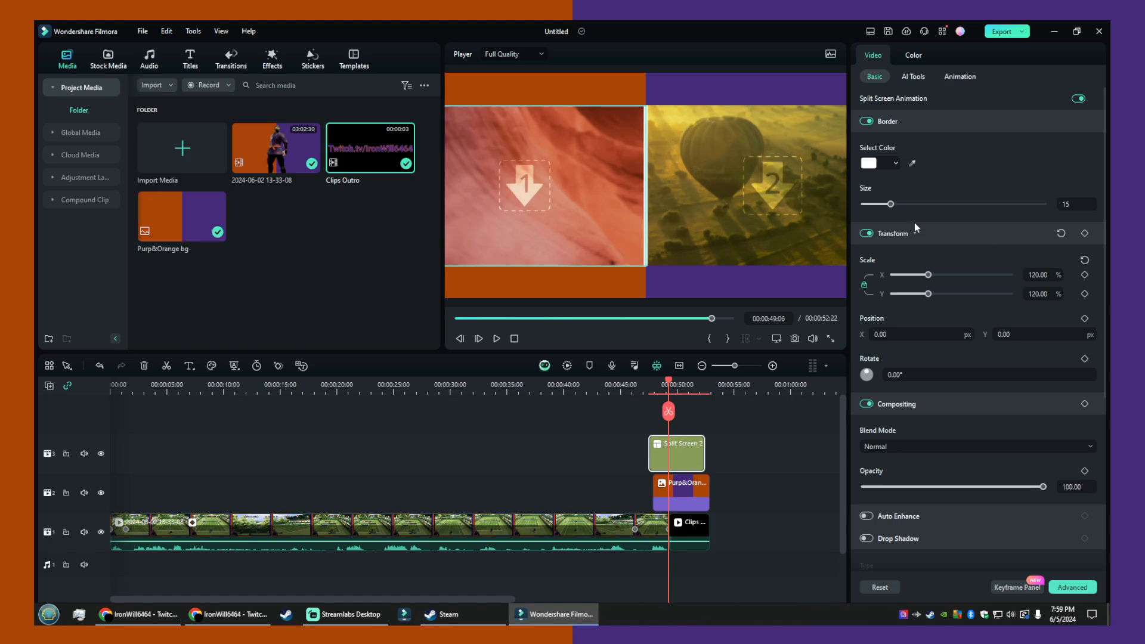
click(1042, 277)
text(100)
key(Return)
- Set the Split Screen 2 border size to 10 and select pane 2
mouse_move(890, 204)
mouse_down()
mouse_move(1008, 200)
mouse_move(1050, 213)
mouse_move(802, 204)
mouse_move(883, 203)
mouse_up()
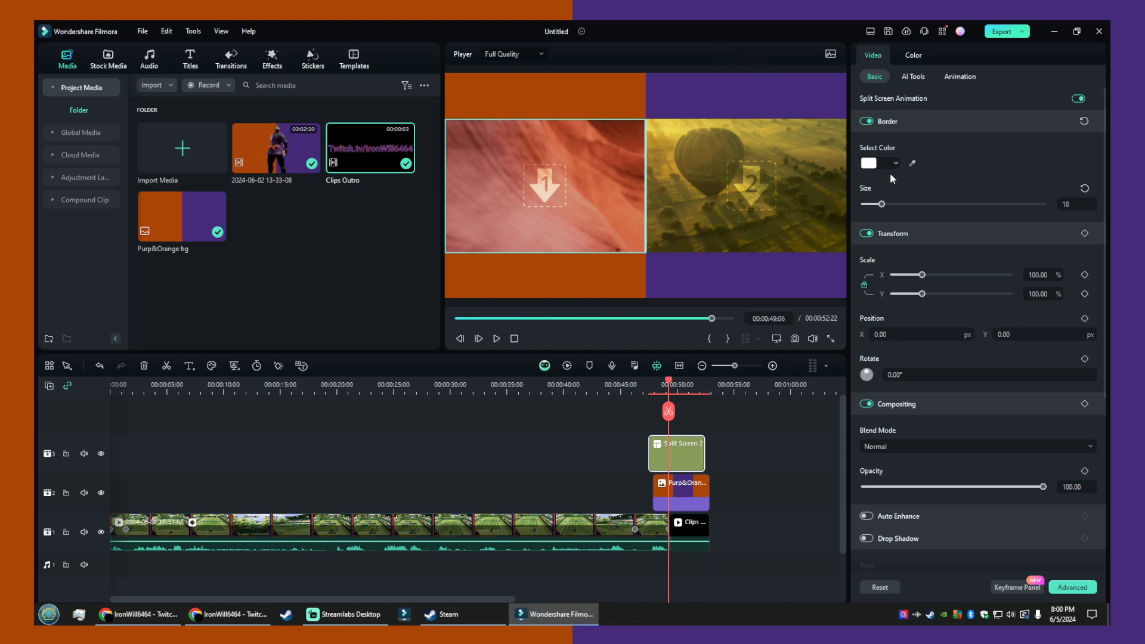
click(769, 229)
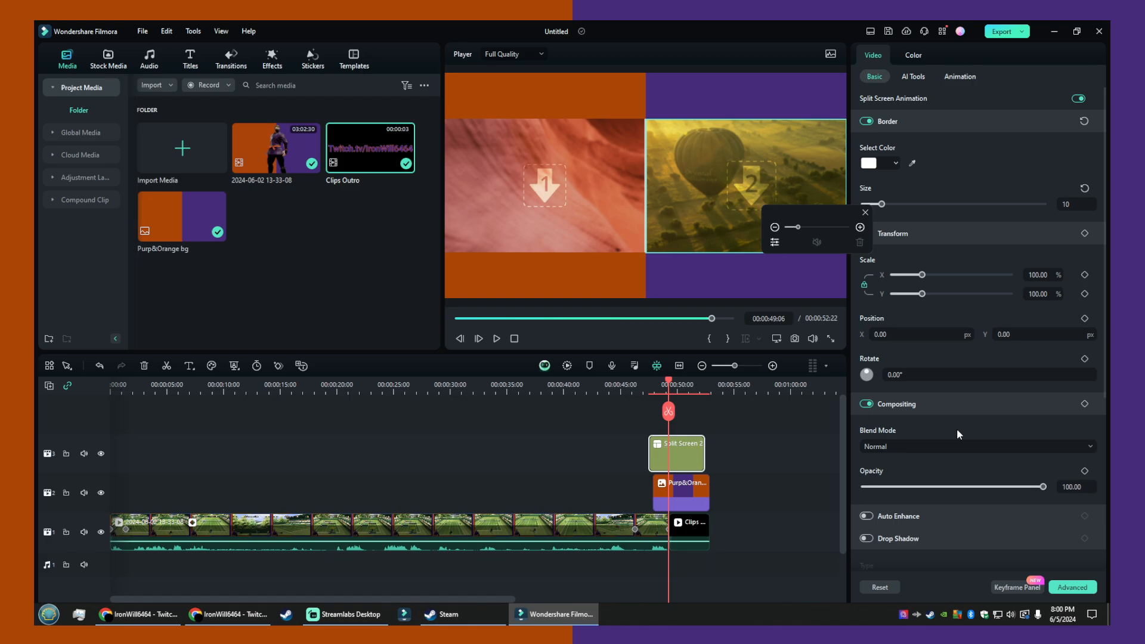
- Examine the Split Screen 2 clip's available commands, the trending transitions and the favorite effects
click(683, 458)
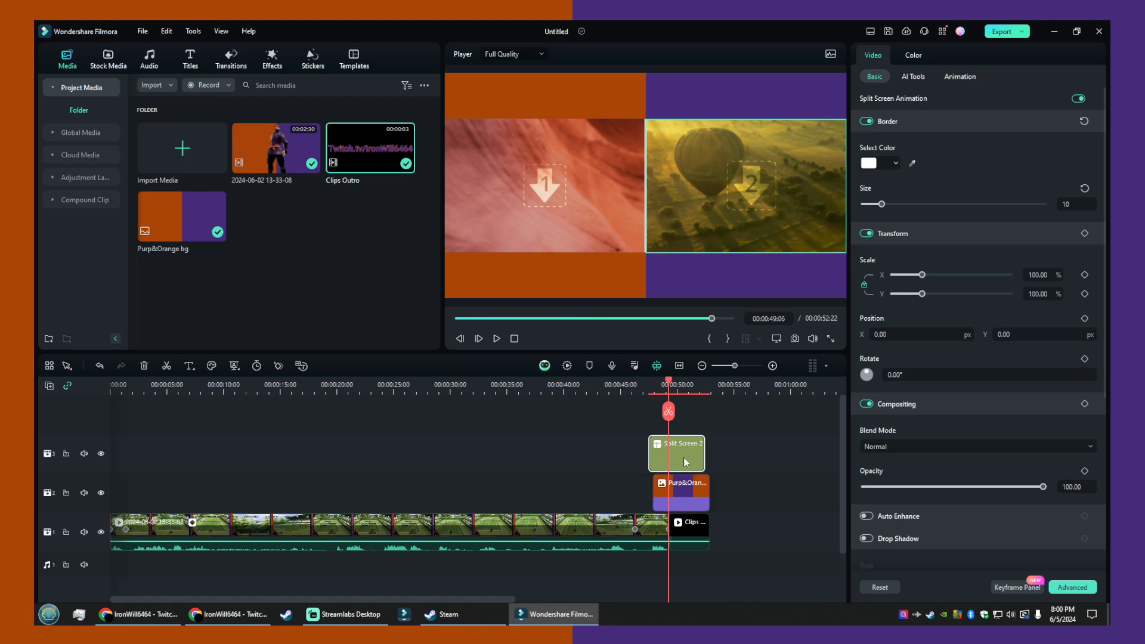
right_click(683, 459)
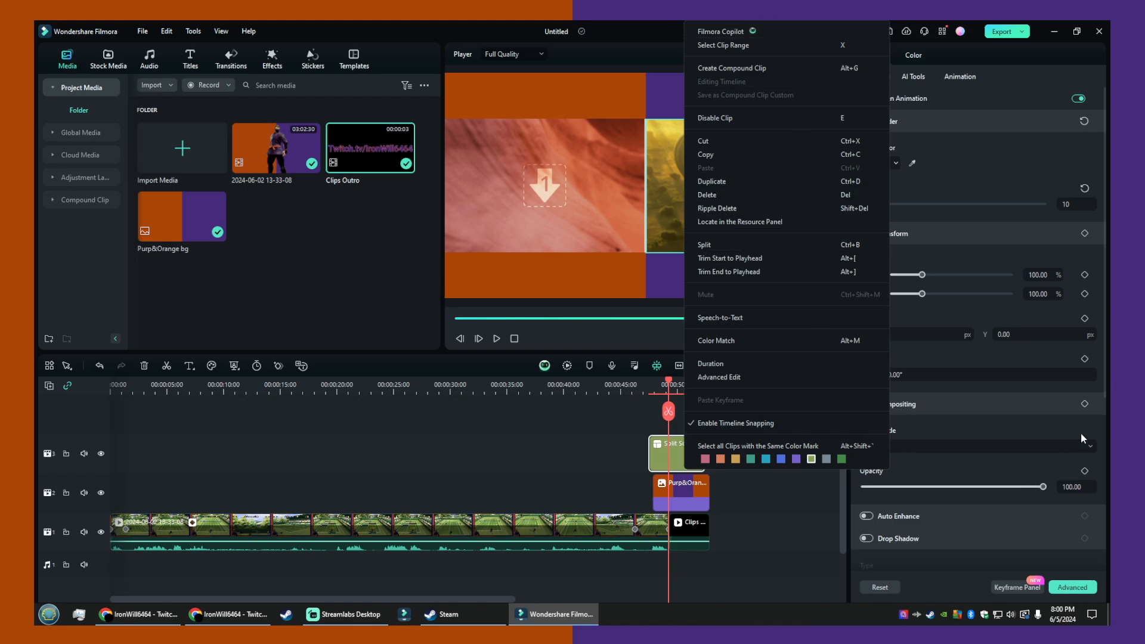
click(1025, 381)
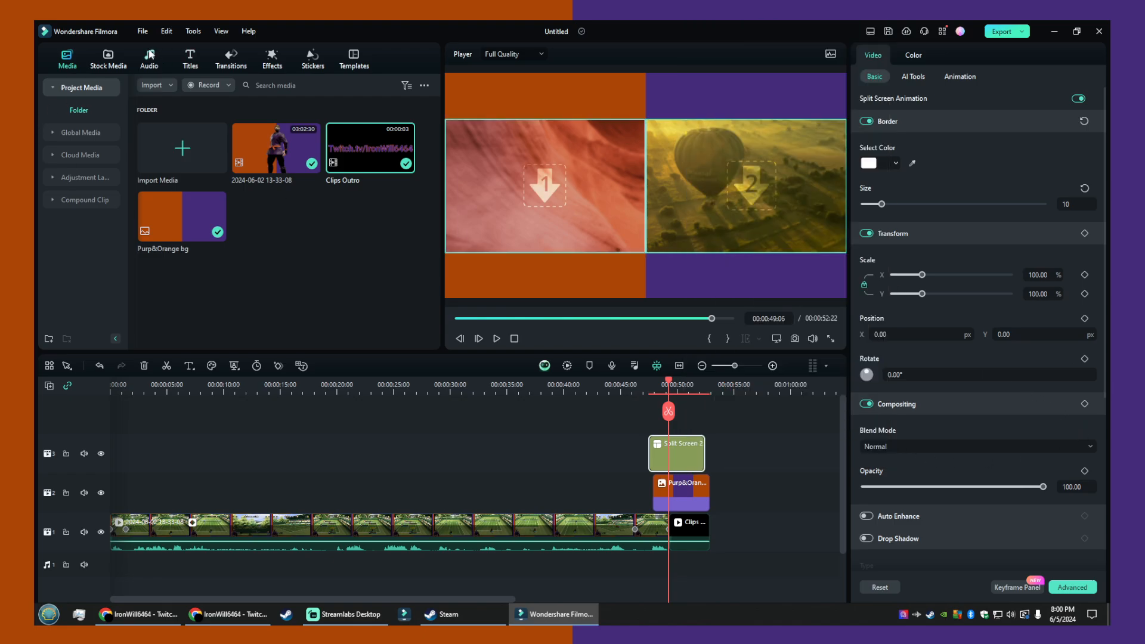
click(221, 58)
click(269, 60)
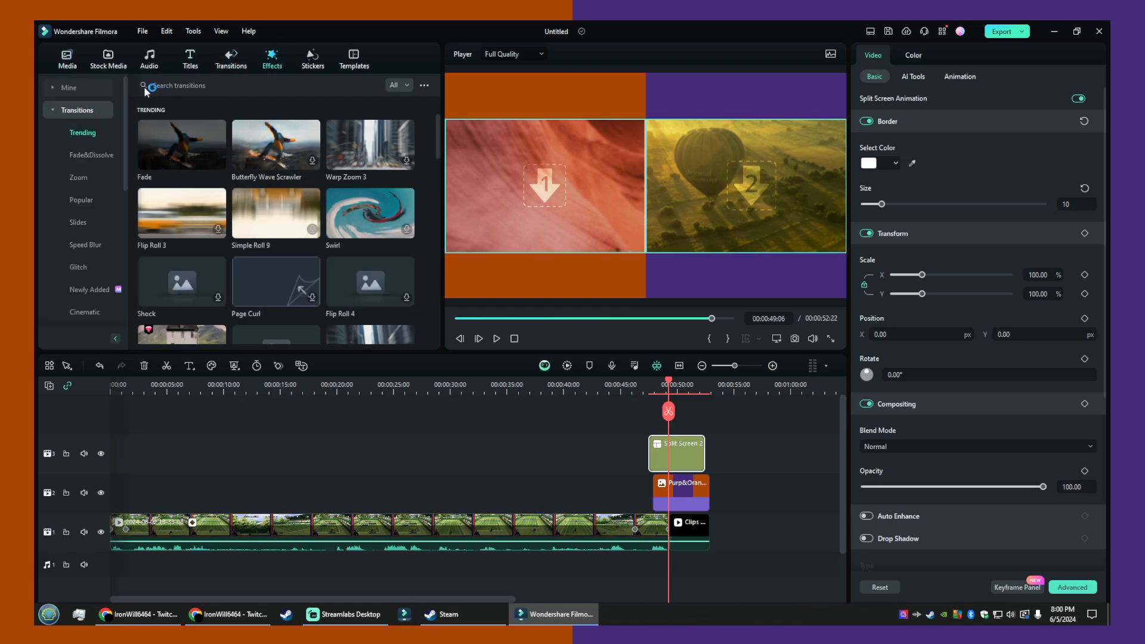
click(63, 88)
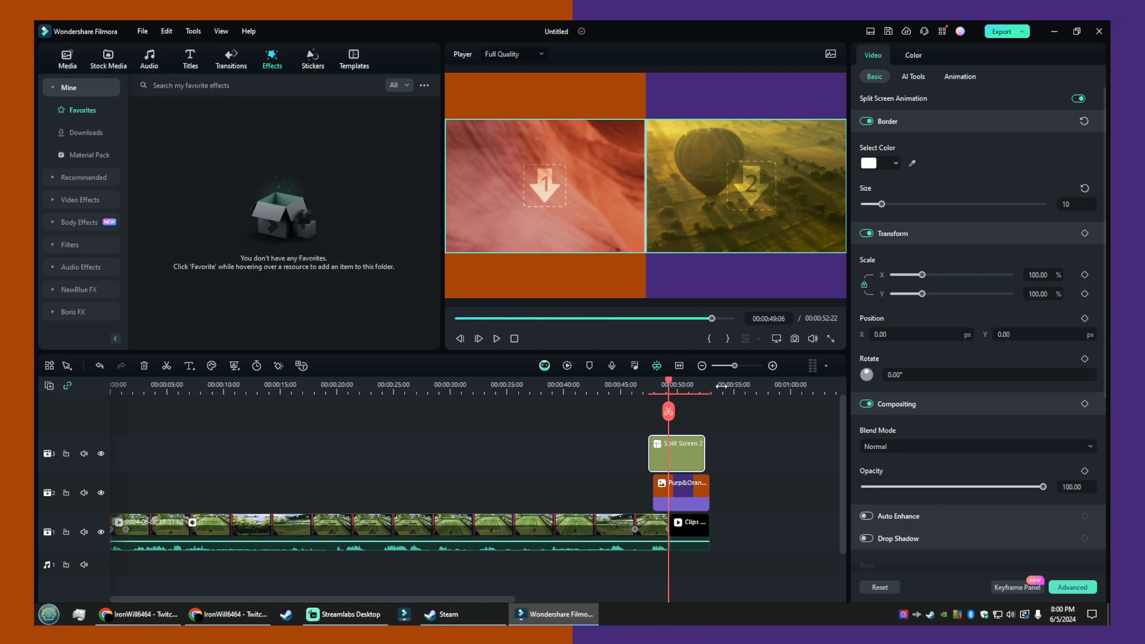
right_click(692, 454)
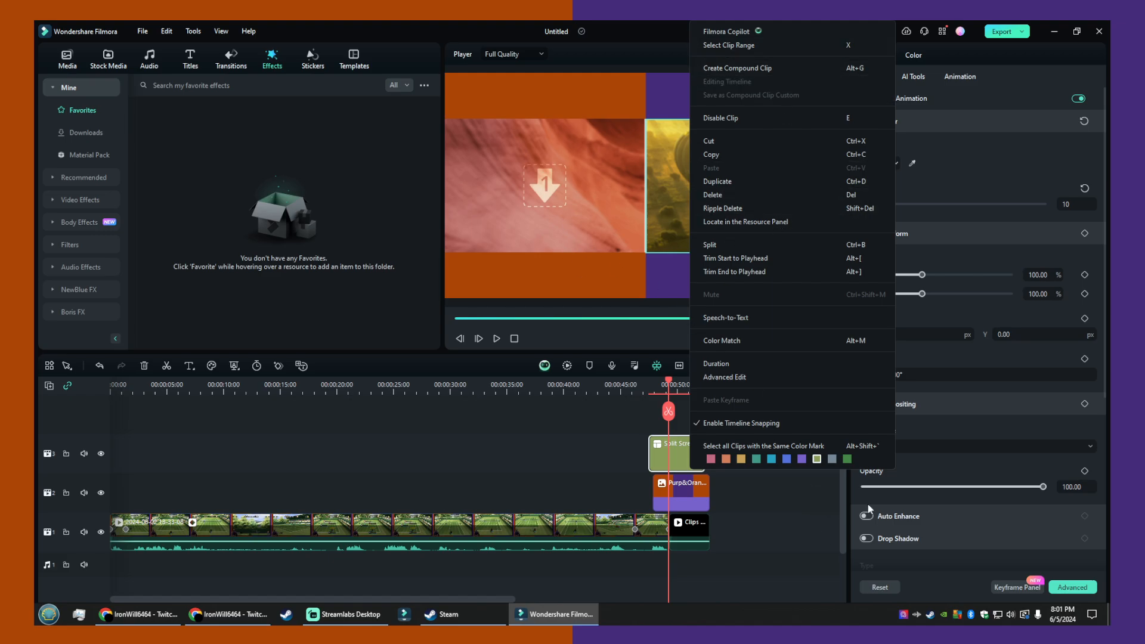
click(746, 510)
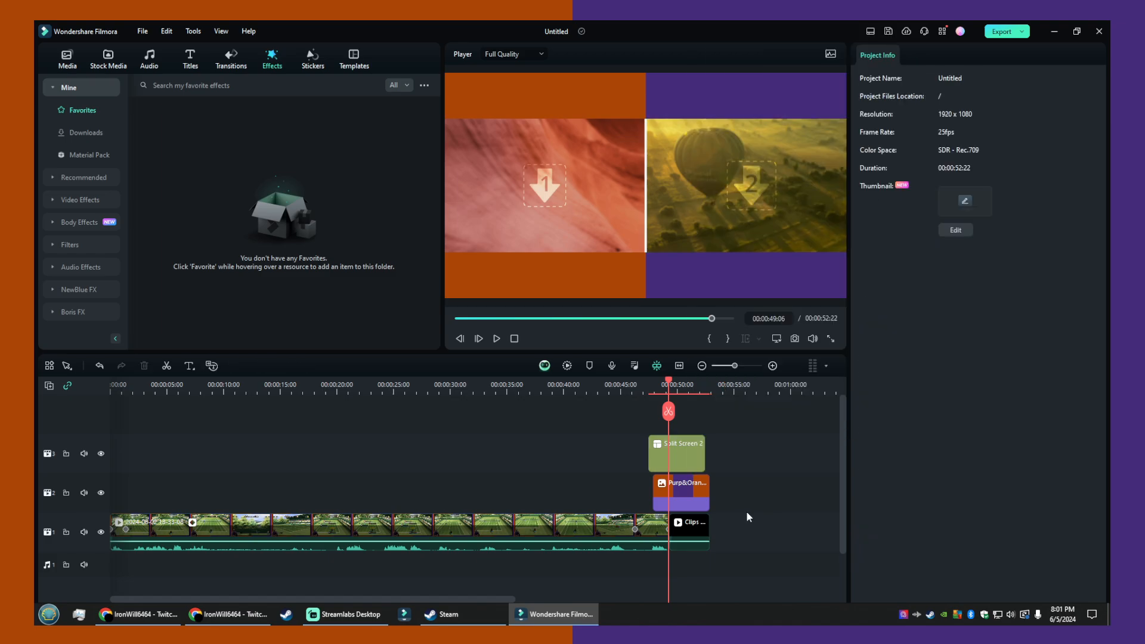
- Readjust the Split Screen 2 border size to 10 and change its border color to black
click(676, 189)
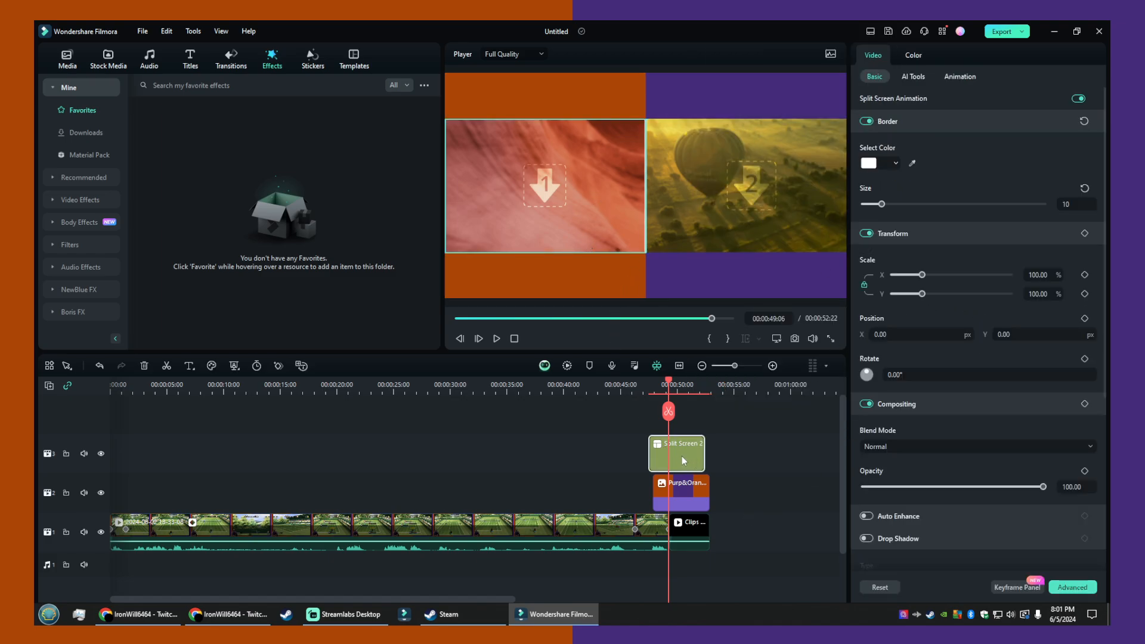
click(884, 205)
drag(884, 204, 881, 205)
mouse_move(881, 203)
mouse_down()
mouse_move(1042, 203)
mouse_move(864, 204)
mouse_move(882, 203)
mouse_up()
click(869, 163)
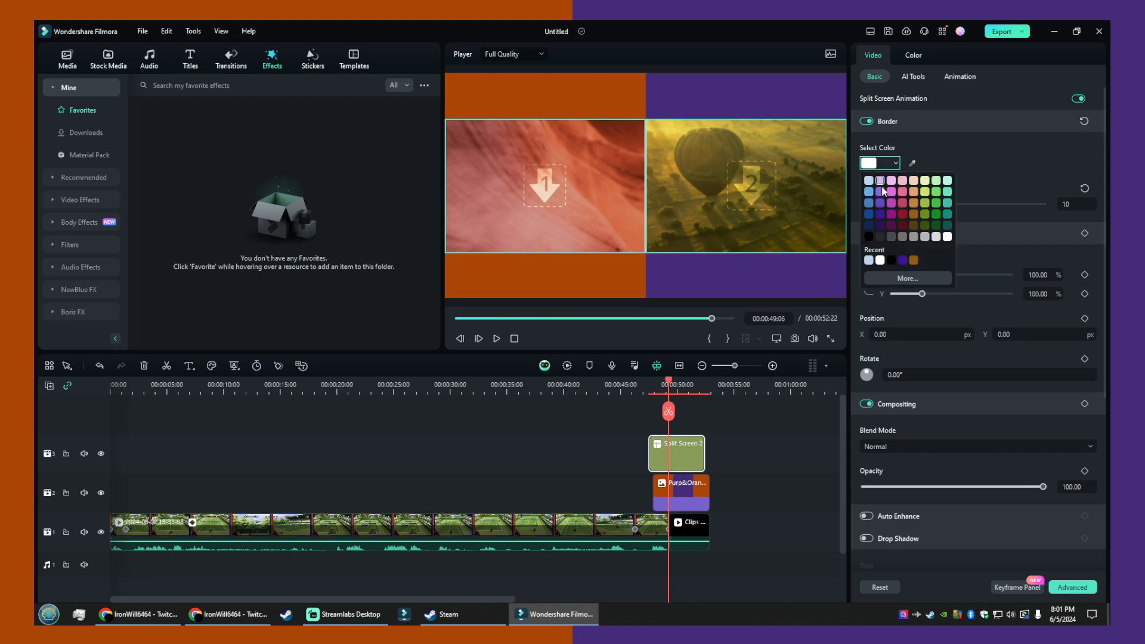
click(891, 261)
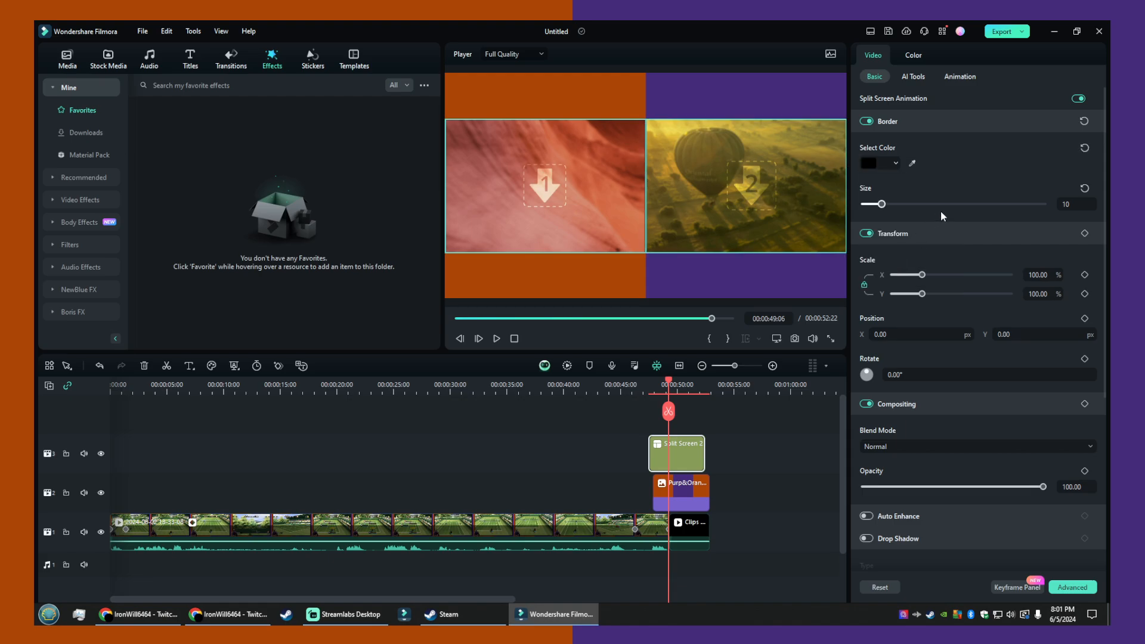
scroll(999, 418, down, 2)
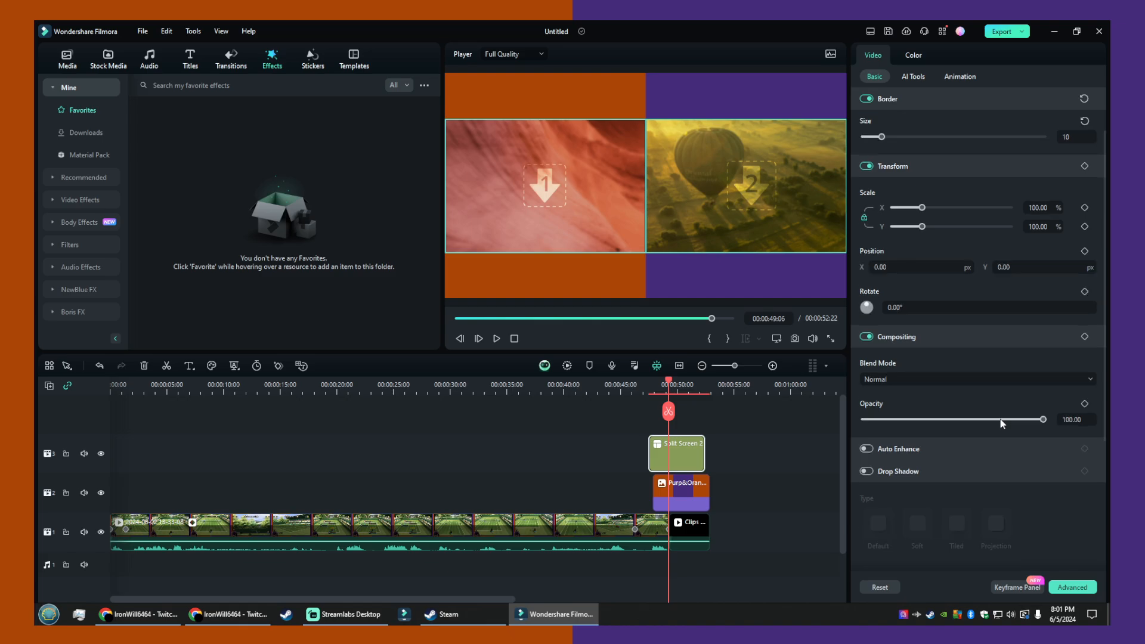
scroll(949, 247, down, 1)
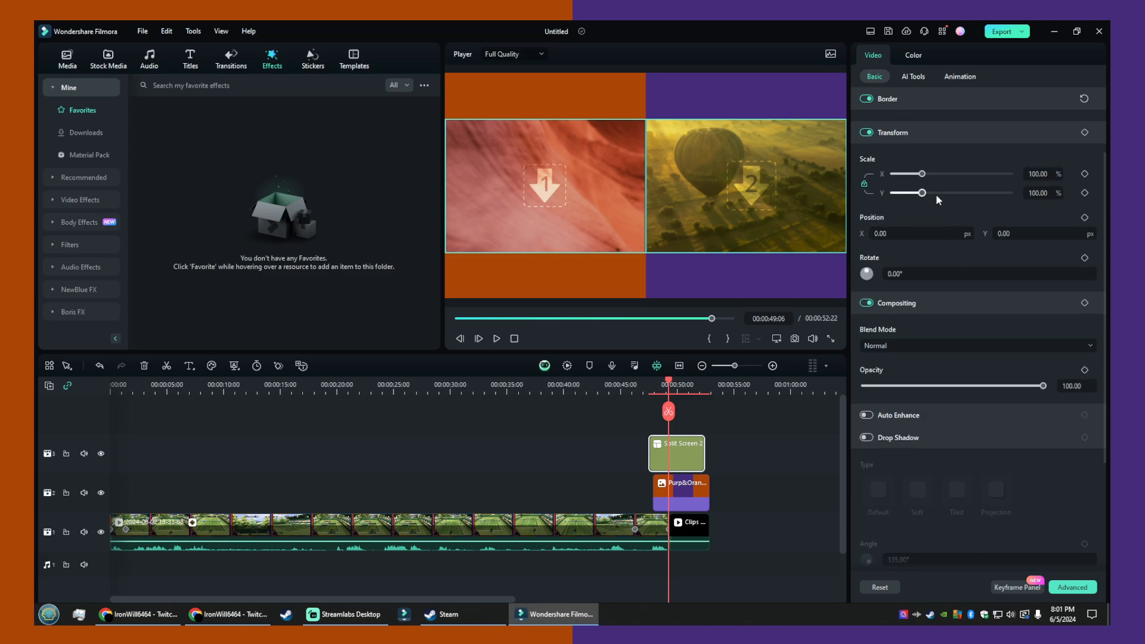
- Try enlarging the Split Screen 2 clip uniformly to about 145% scale
click(1084, 175)
drag(922, 173, 935, 174)
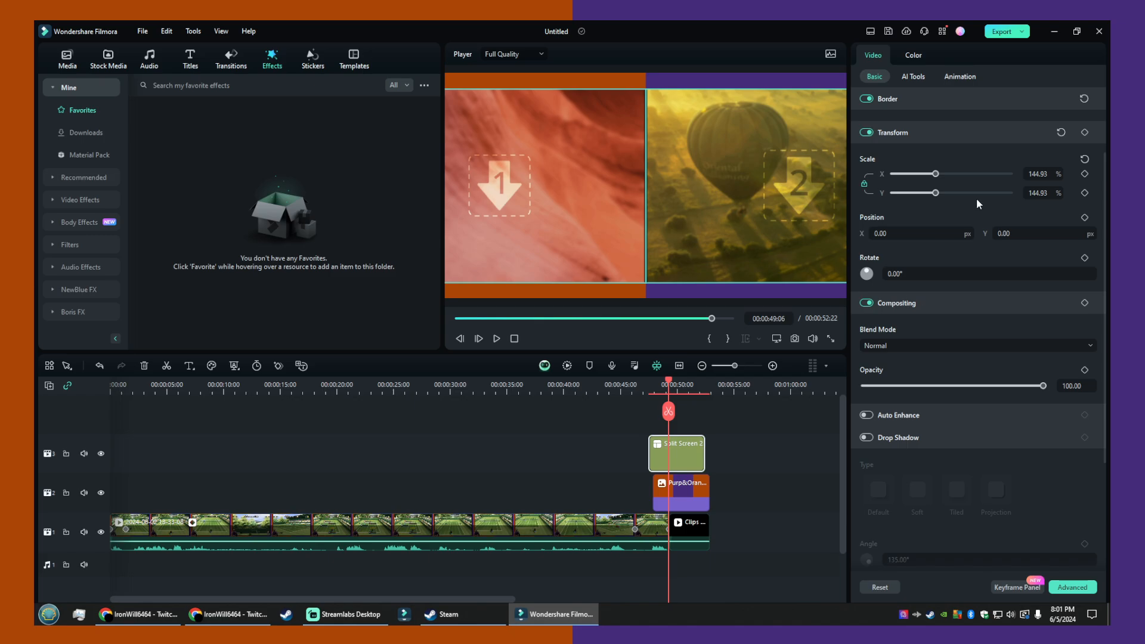
scroll(977, 203, down, 3)
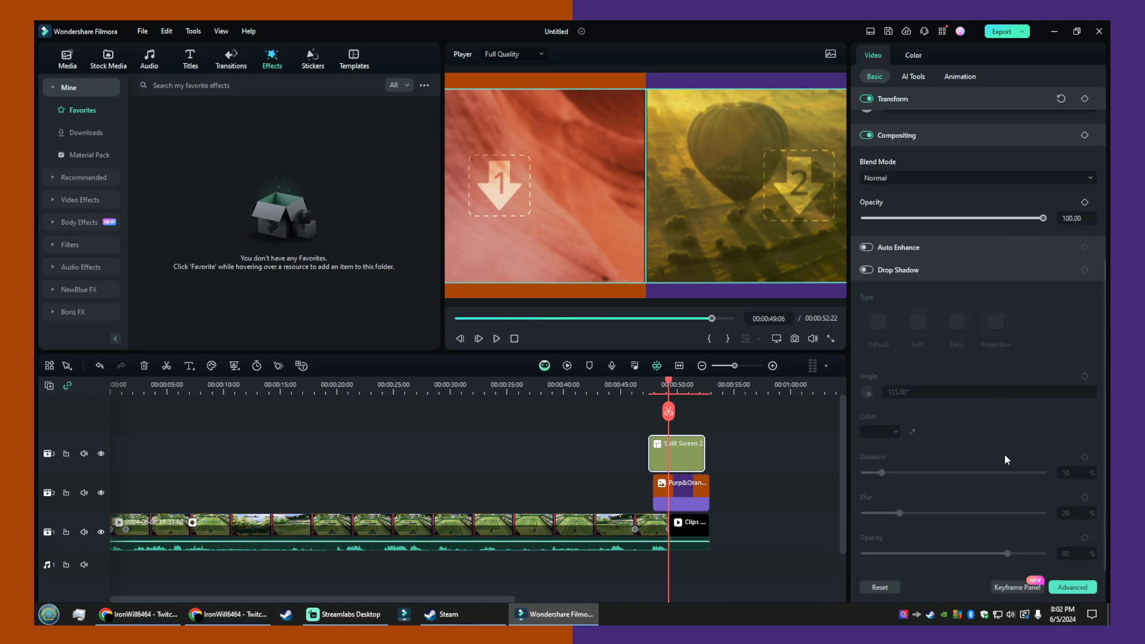
scroll(1004, 477, up, 5)
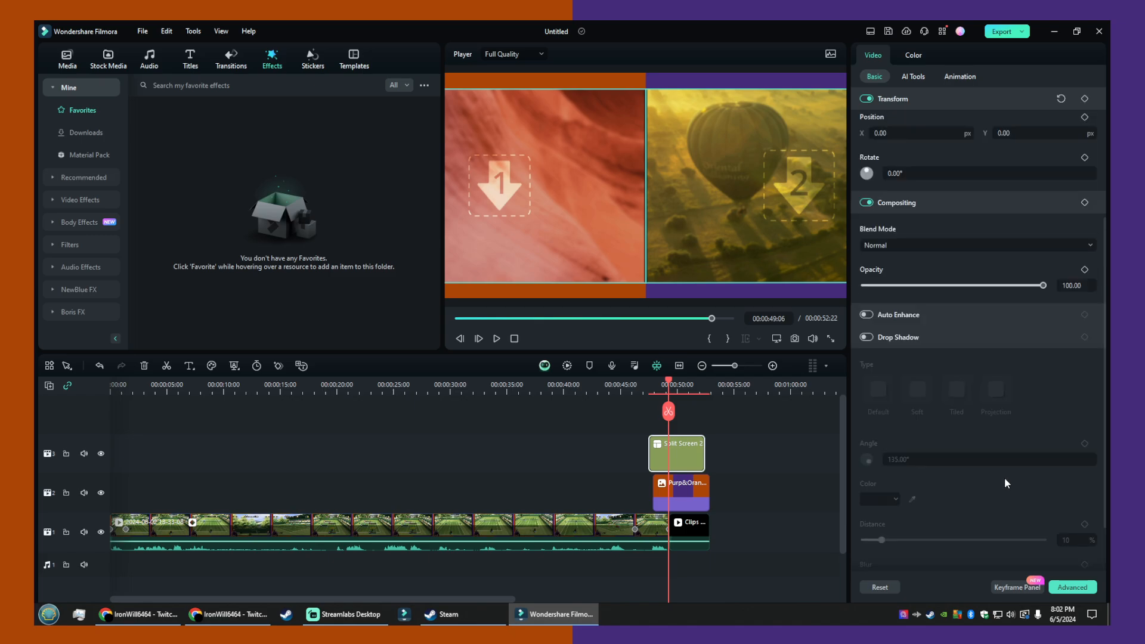
- Show the keyframe panel for the Split Screen 2 clip and set its scale to 100%
click(1017, 586)
scroll(1065, 139, down, 3)
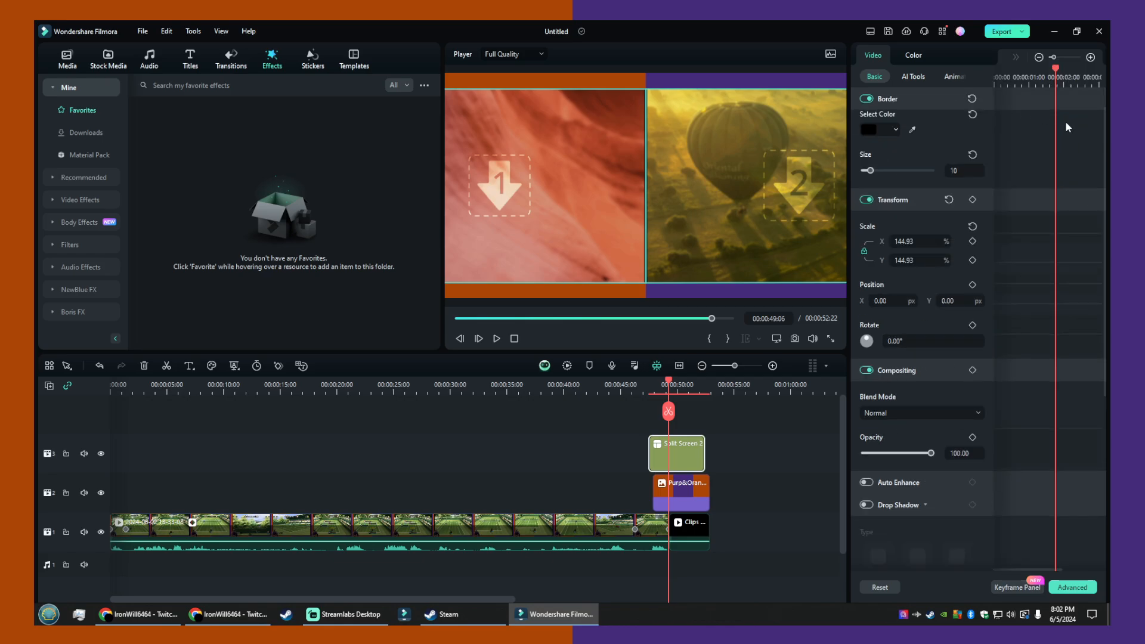
scroll(989, 360, up, 3)
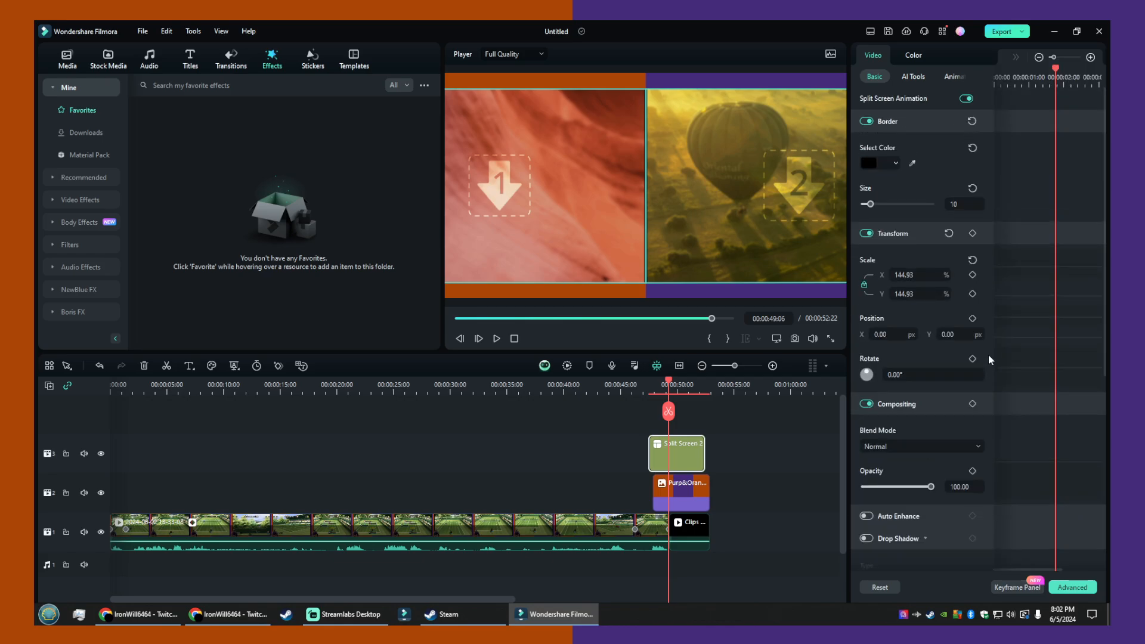
click(917, 273)
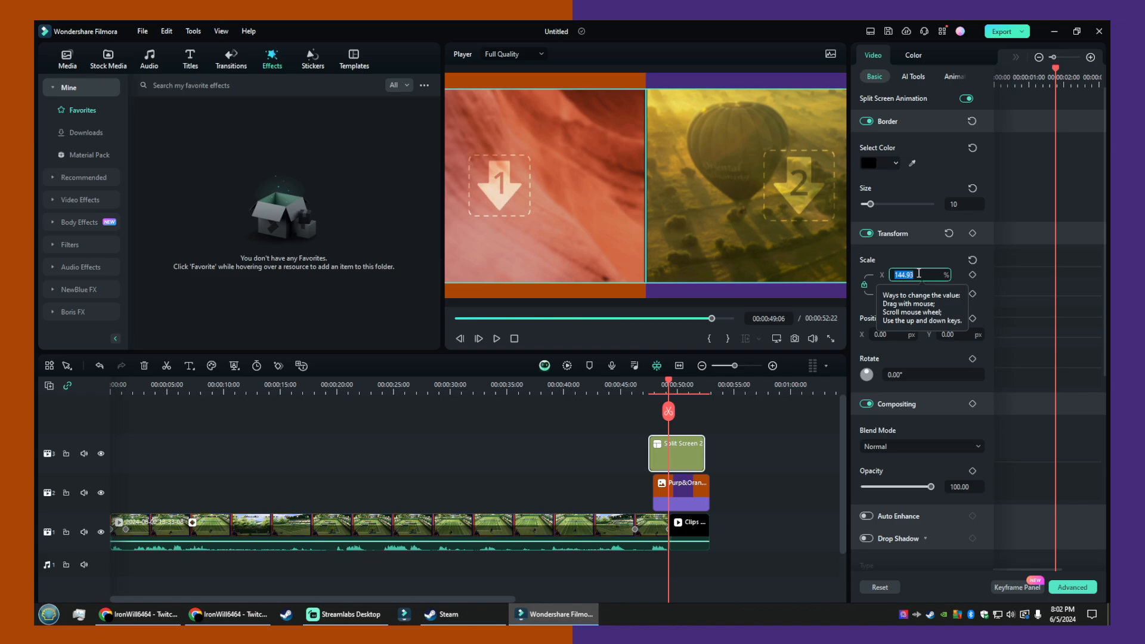
text(100)
key(Return)
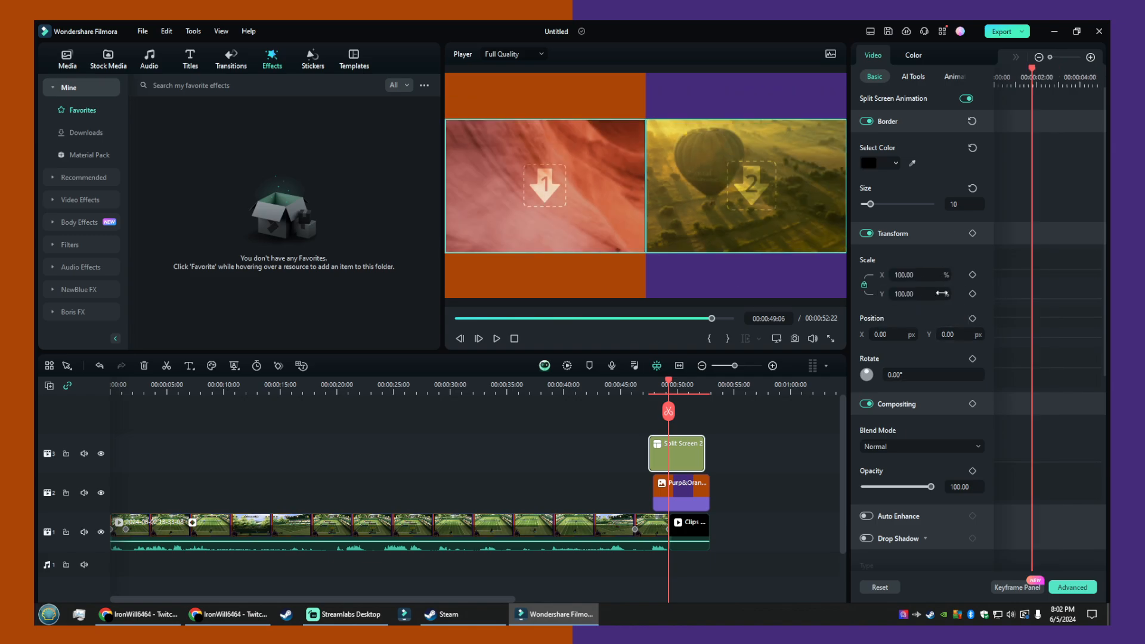
click(948, 441)
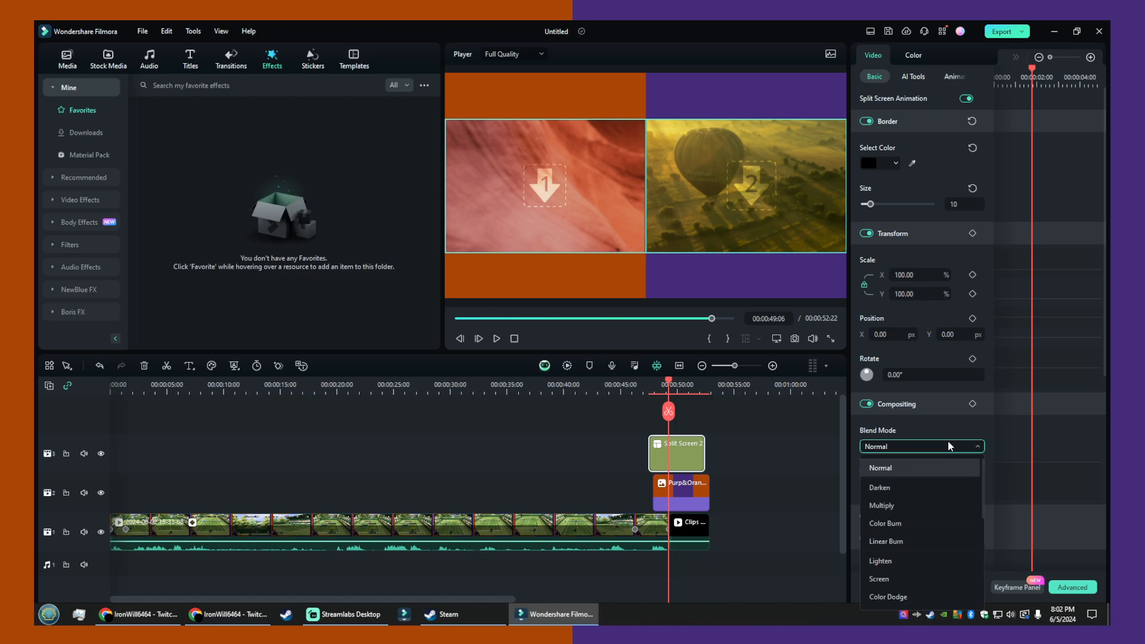
click(948, 441)
scroll(947, 442, down, 5)
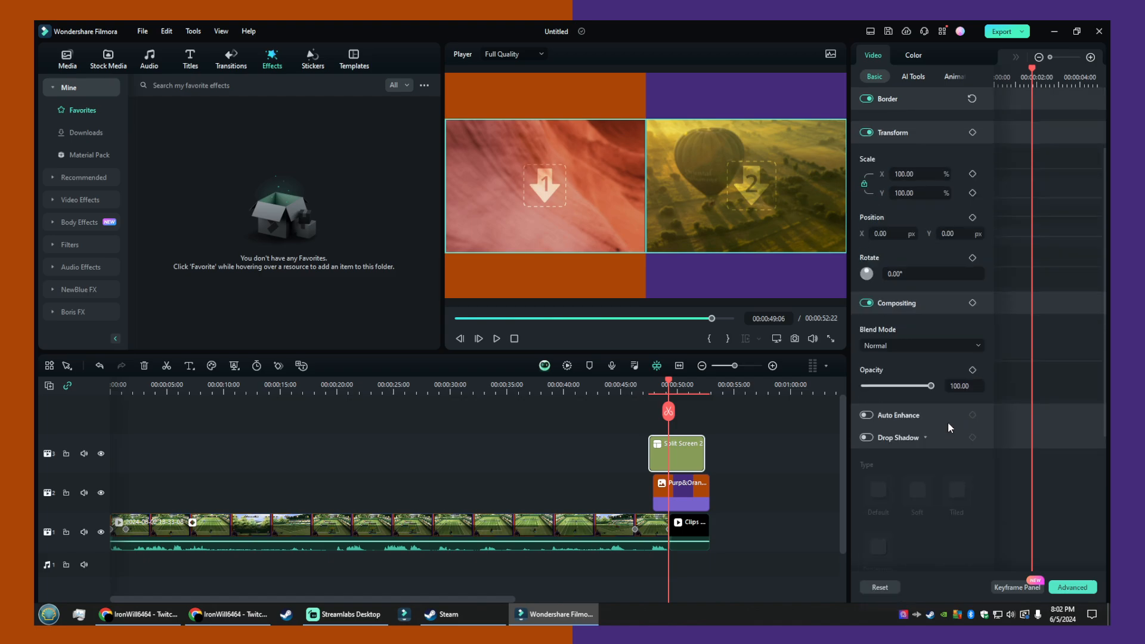
scroll(948, 427, up, 4)
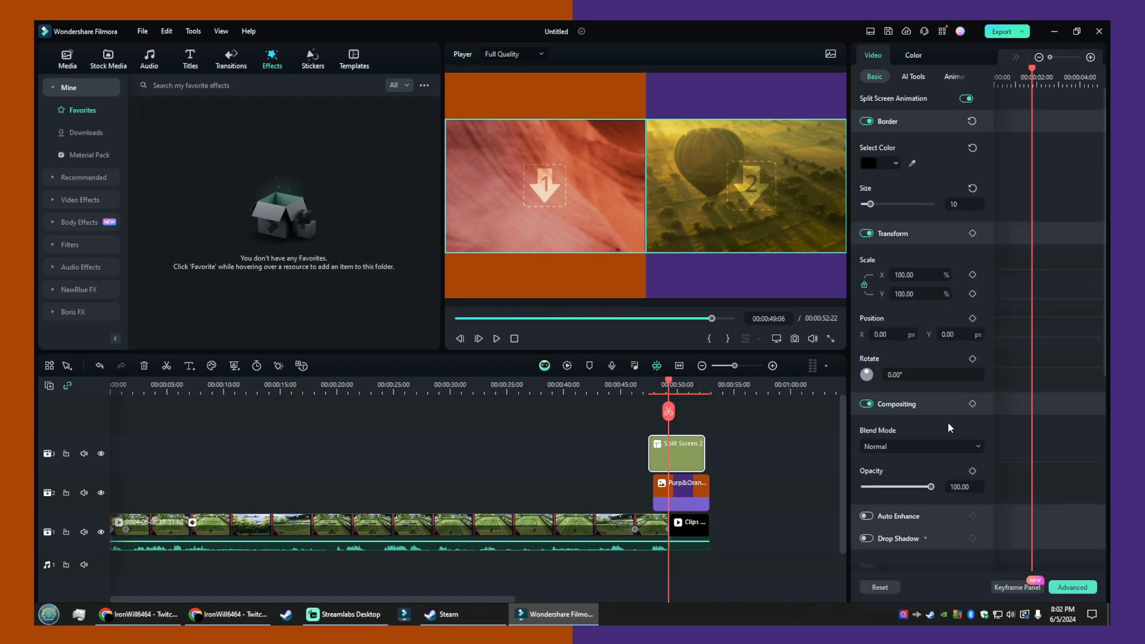
- Unlink the Split Screen 2 clip's scale axes and set its vertical scale to 120%
click(864, 284)
click(910, 293)
text(120)
key(Return)
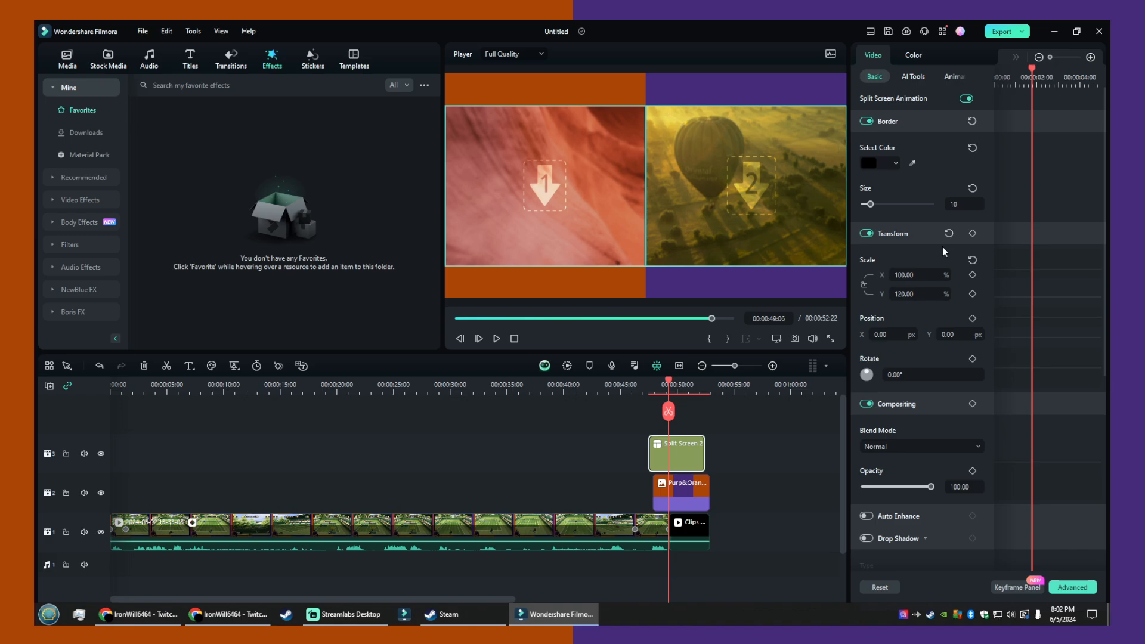
- Try a vertical scale of 150% on the Split Screen 2 clip and settle on 130%
click(932, 288)
text(150)
key(Return)
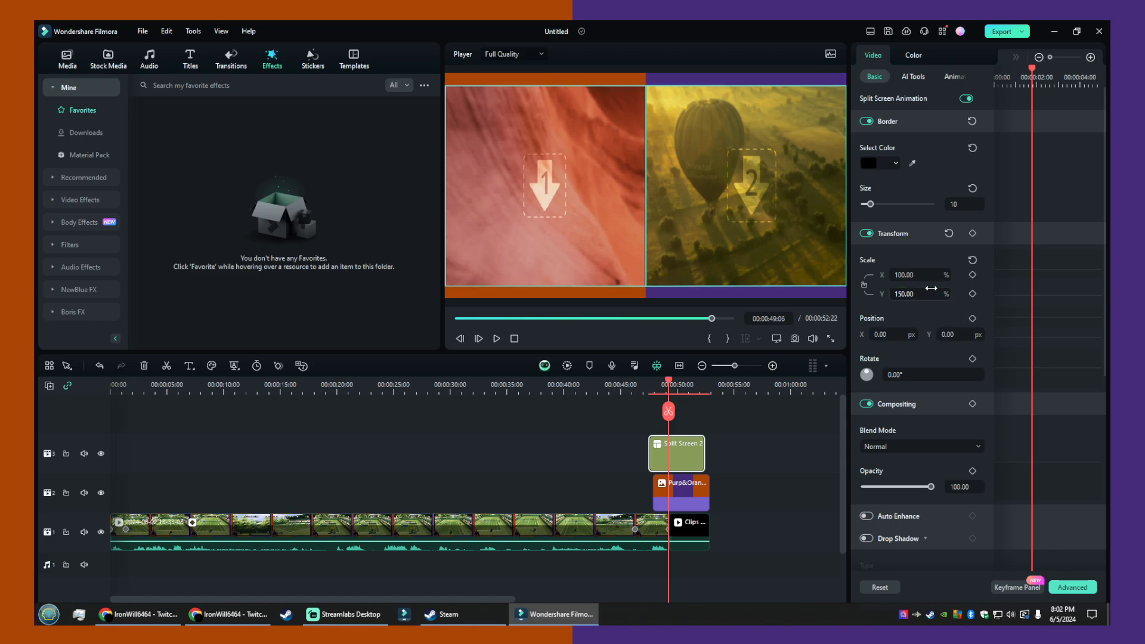
click(931, 289)
text(130)
key(Return)
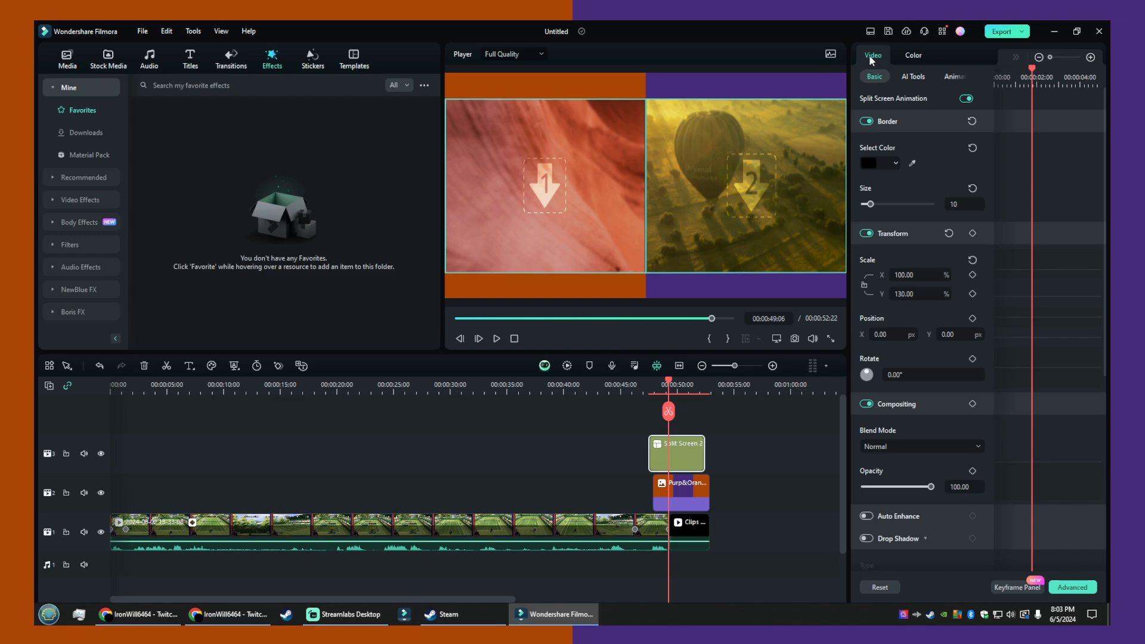
- Look at the advanced split screen editor without applying anything, and set the Split Screen 2 border size to 0
click(638, 168)
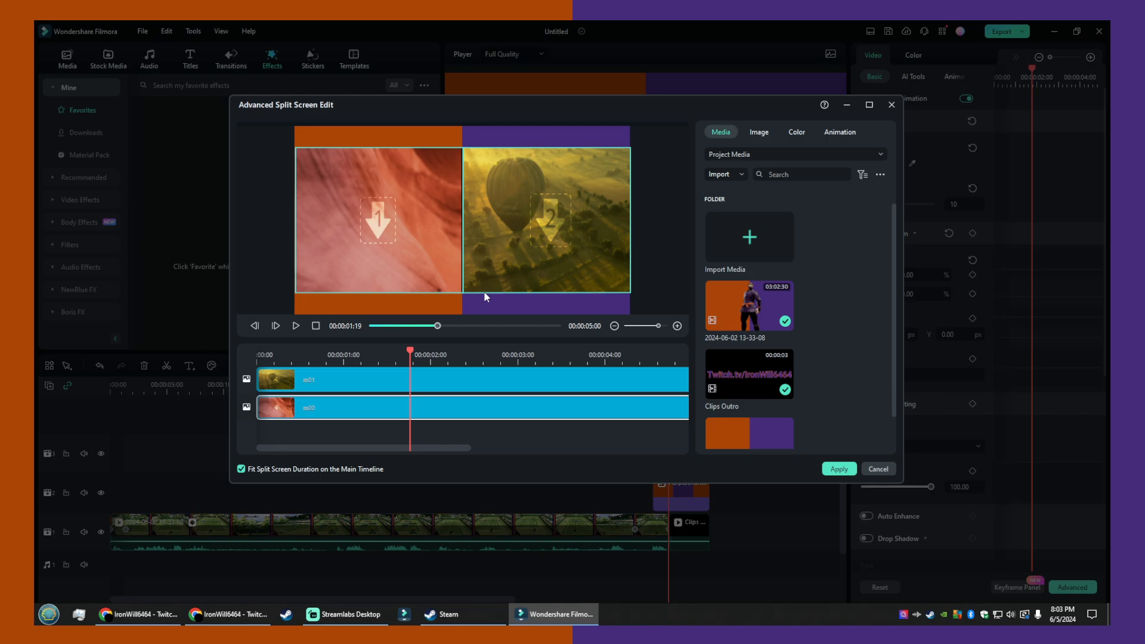
click(879, 469)
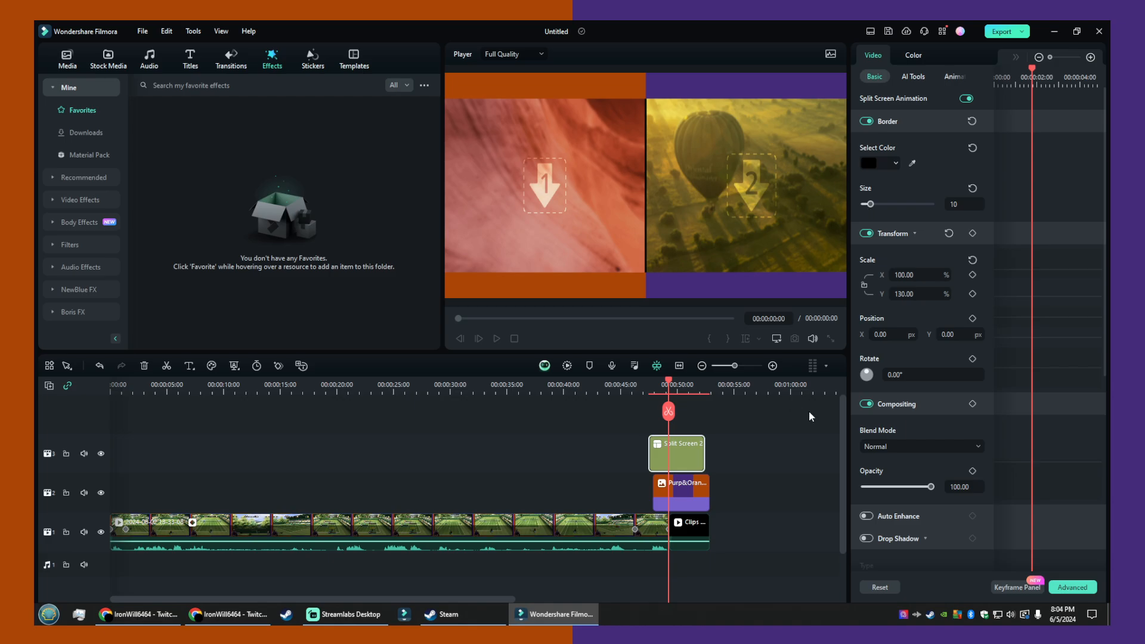
drag(869, 204, 862, 203)
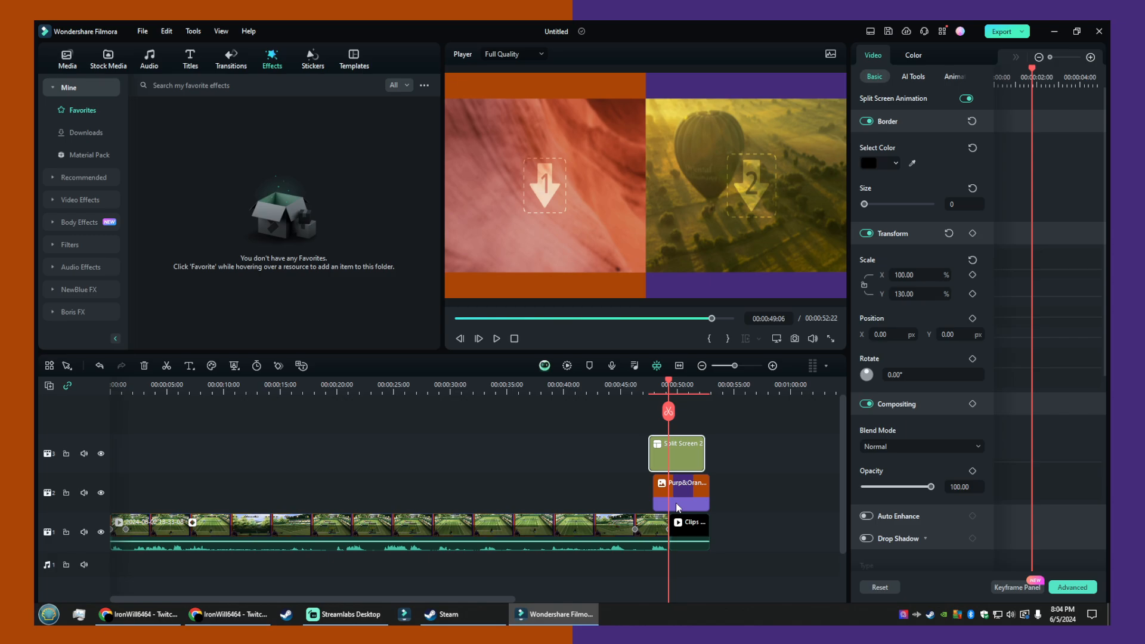
- Add the Survivor Game Element 04 line sticker on a track above Split Screen 2 and rotate it to 90°
click(310, 56)
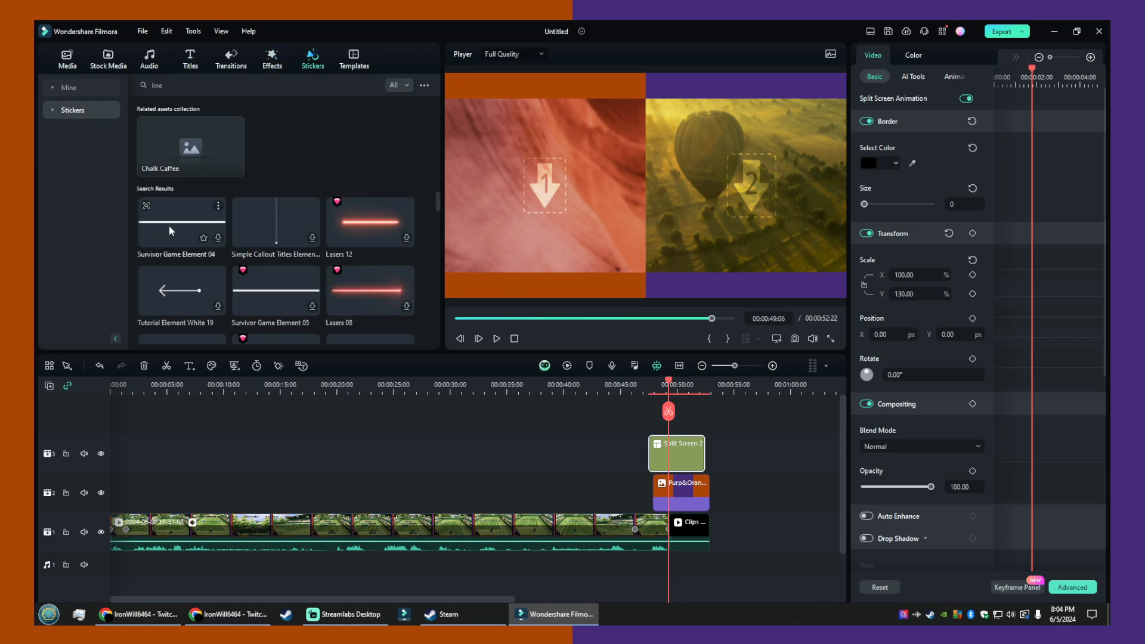
mouse_move(167, 232)
mouse_down()
mouse_move(614, 417)
mouse_move(666, 420)
mouse_up()
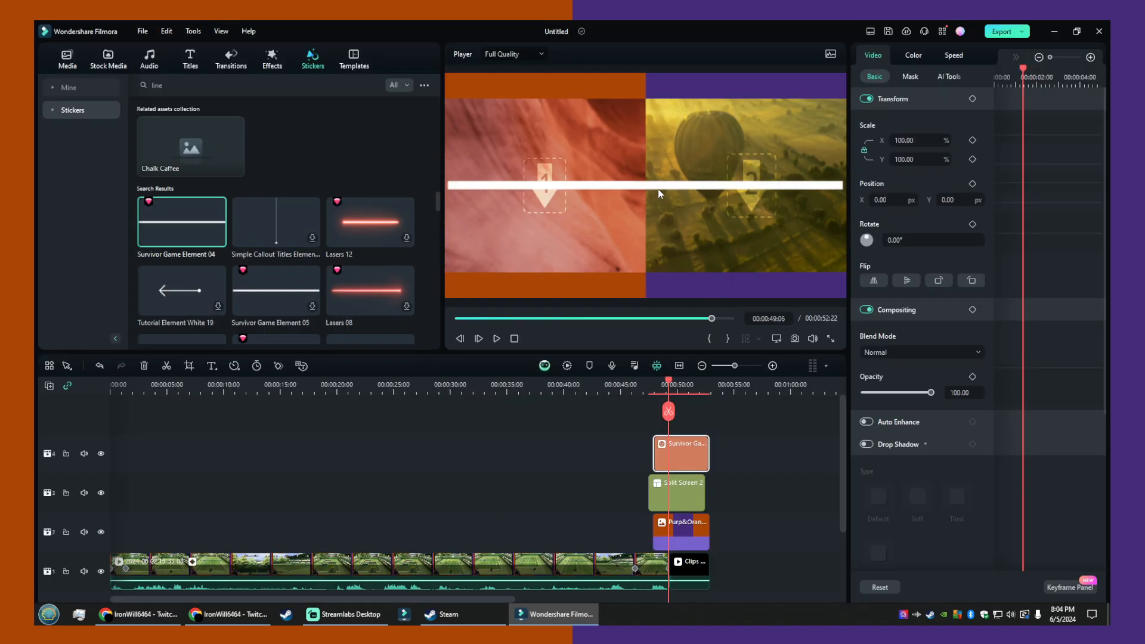
click(656, 189)
drag(646, 164, 666, 186)
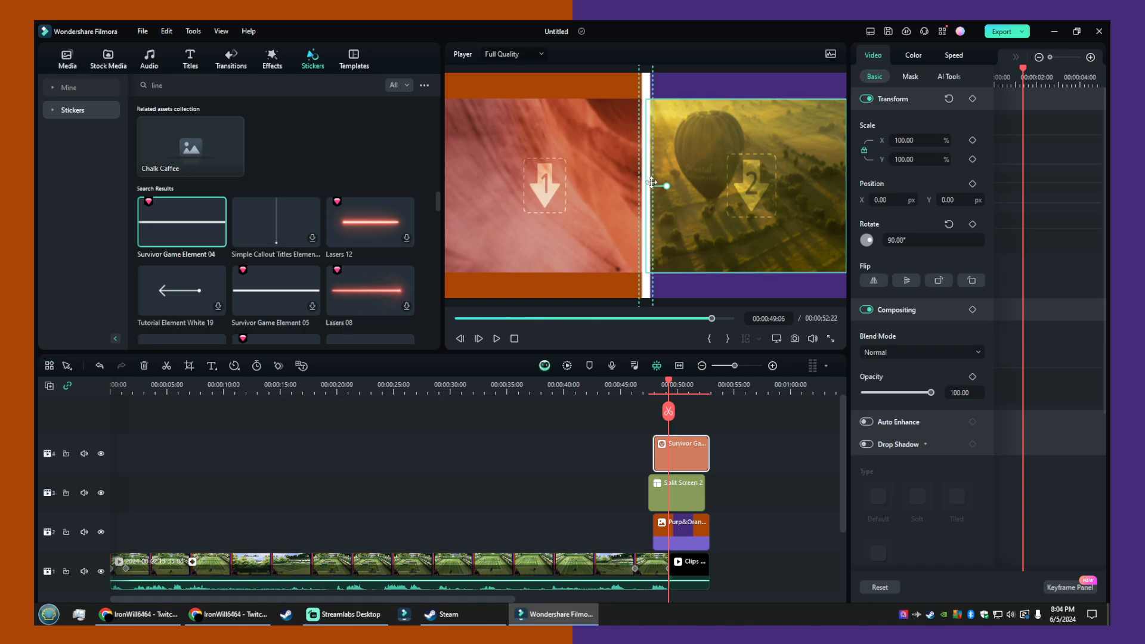
drag(663, 184, 694, 161)
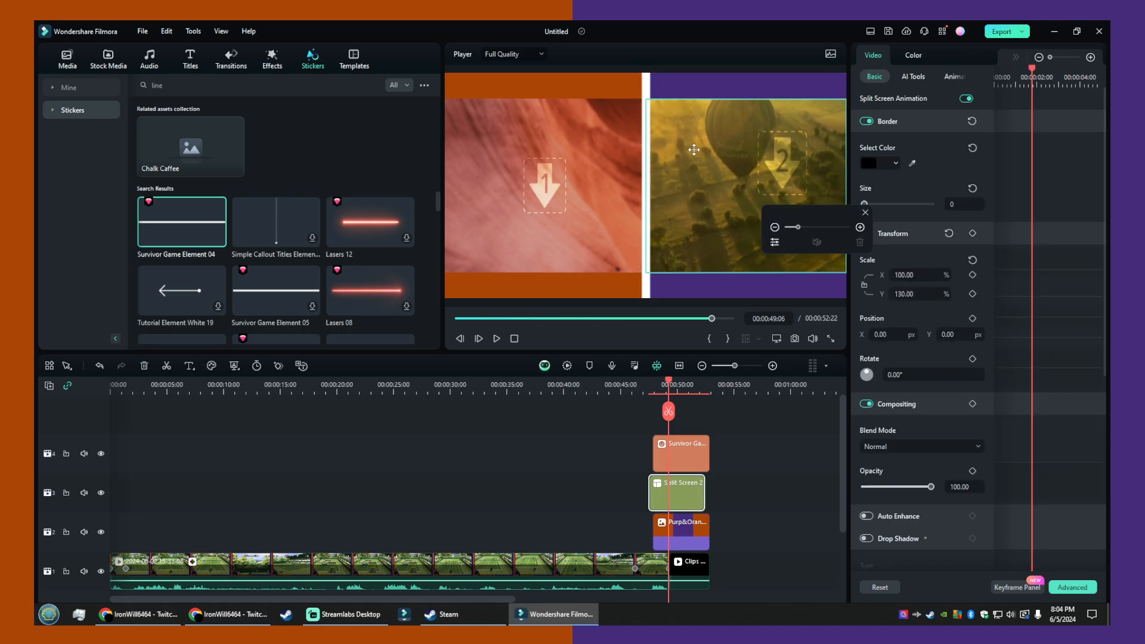
key(ctrl+z)
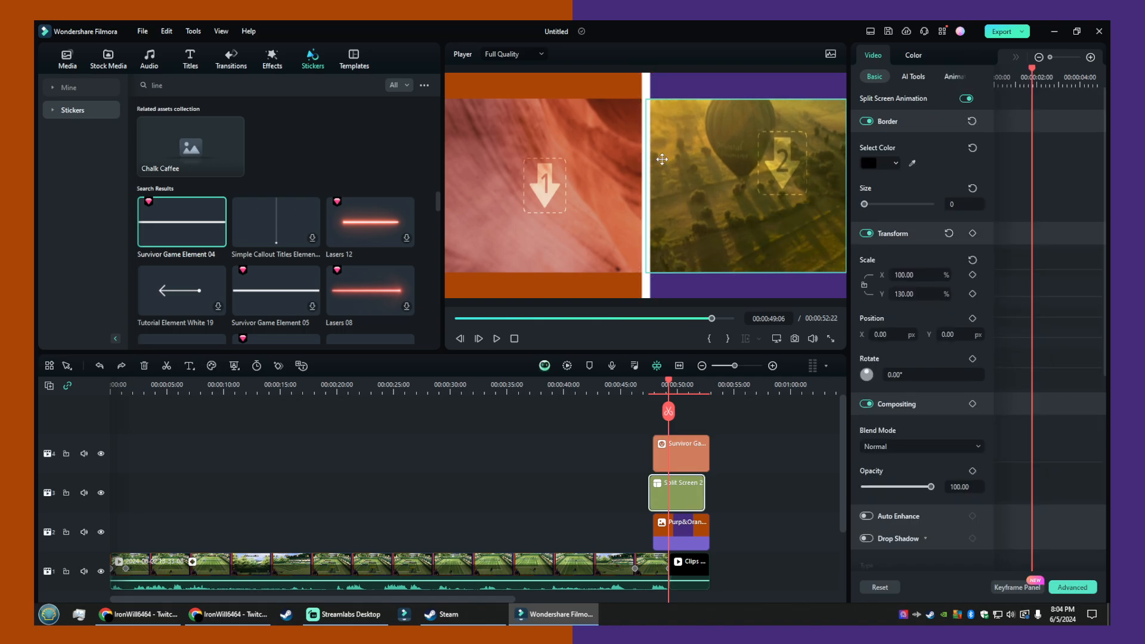
click(709, 278)
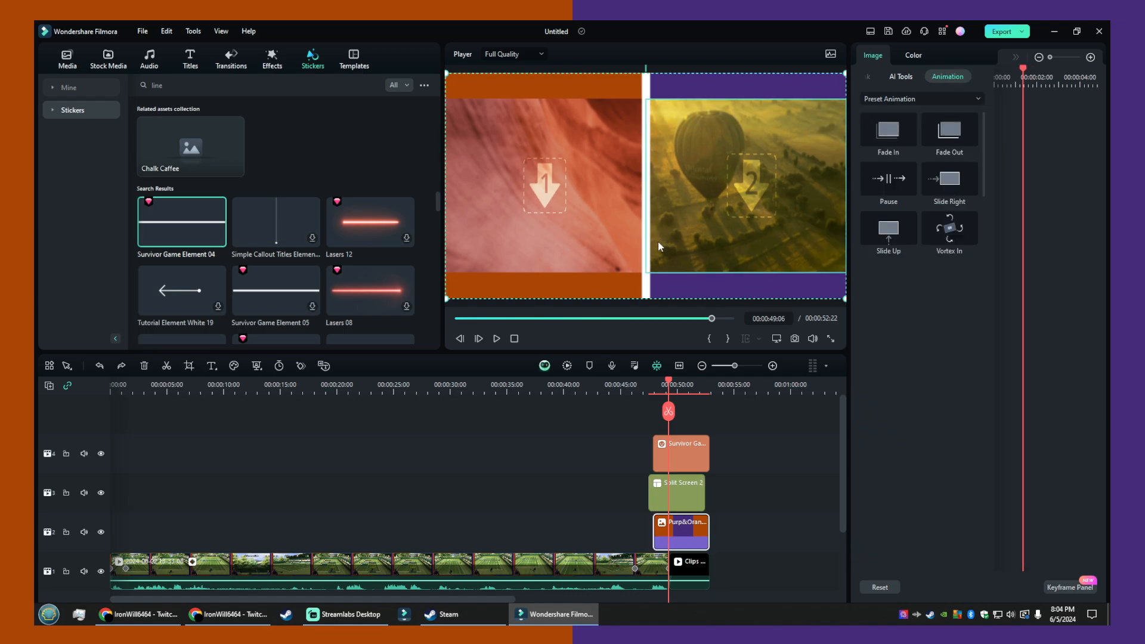
- Select the line sticker and set its rotation to 0°
click(643, 285)
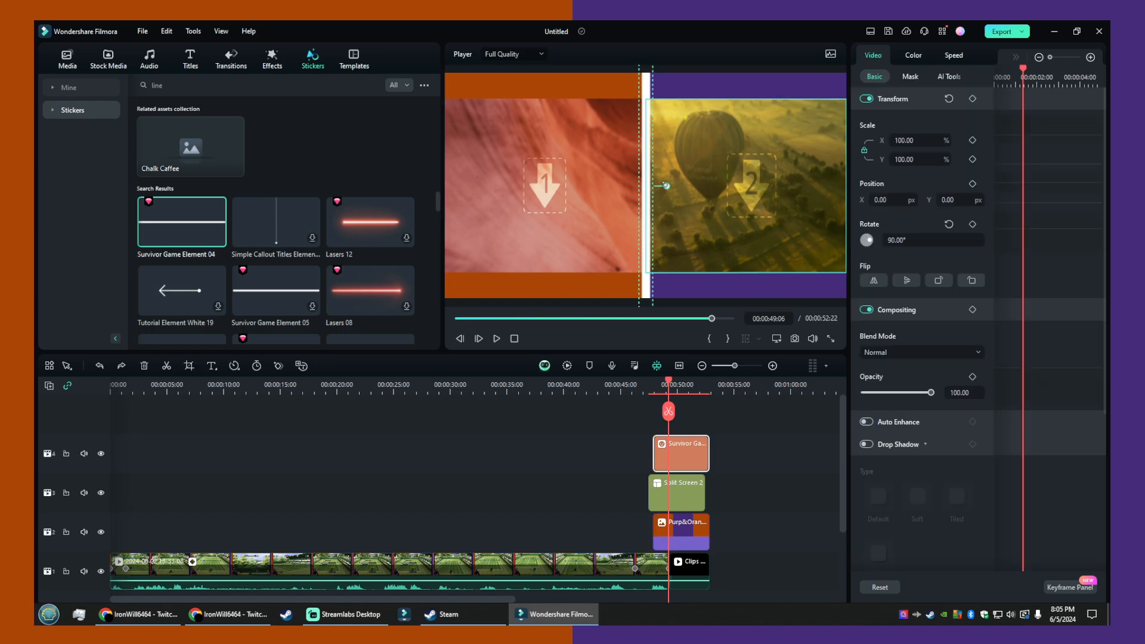
click(912, 240)
text(0)
key(Return)
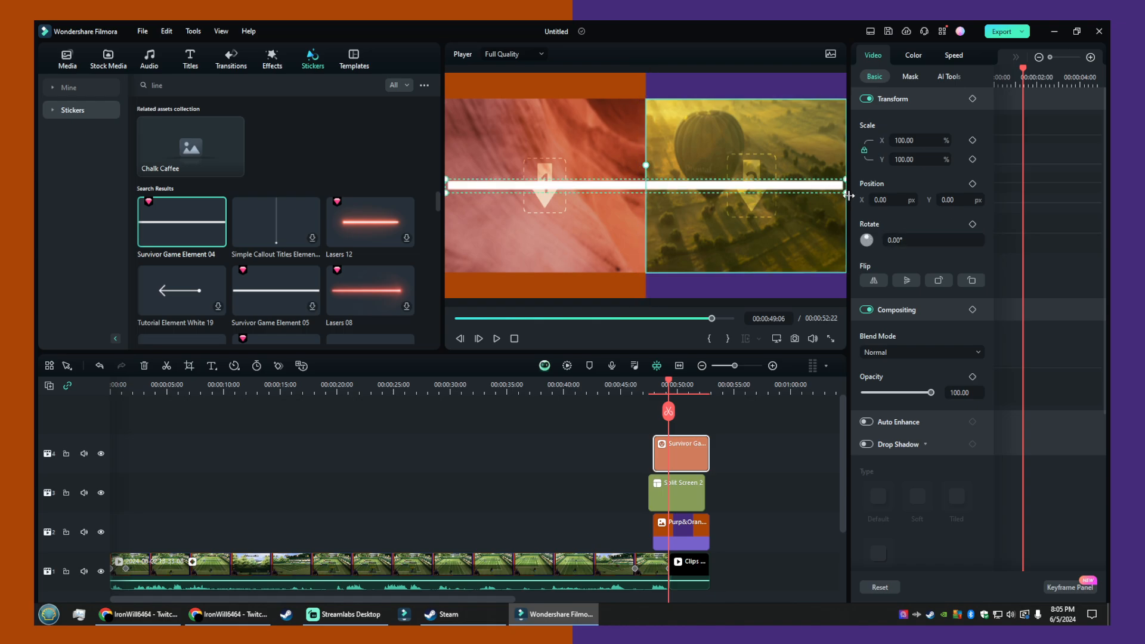
- Try shortening the line sticker from its end in the preview, and set its scale back to 100%
drag(847, 194, 703, 192)
click(905, 141)
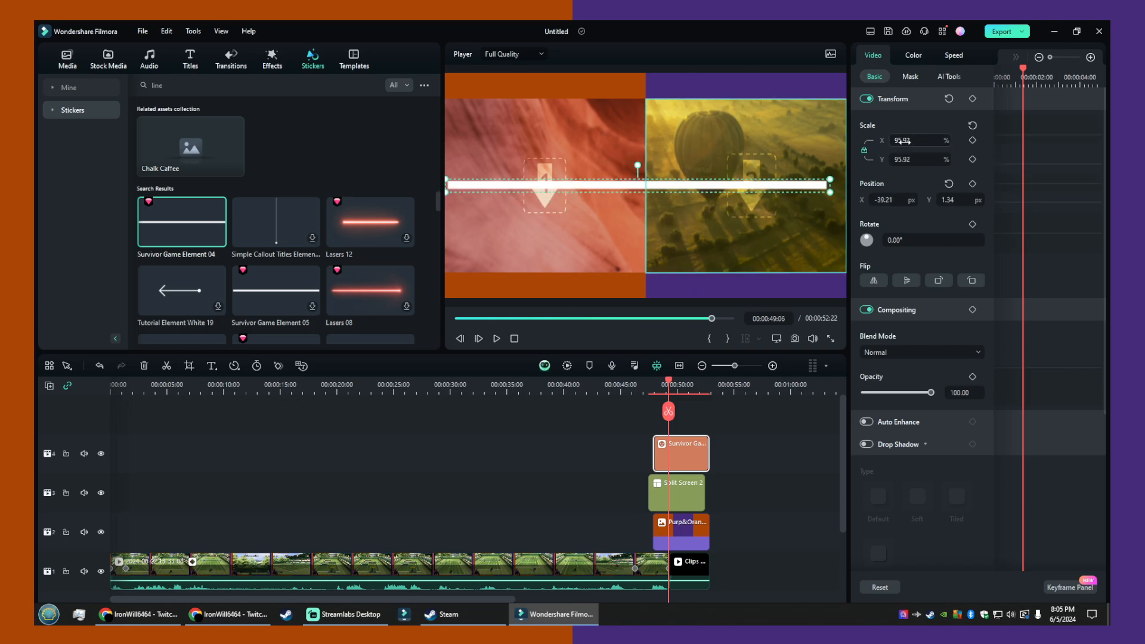
text(100)
key(Return)
- Unlink the line sticker's scale axes and try a horizontal scale of 50% before restoring 100%
click(894, 139)
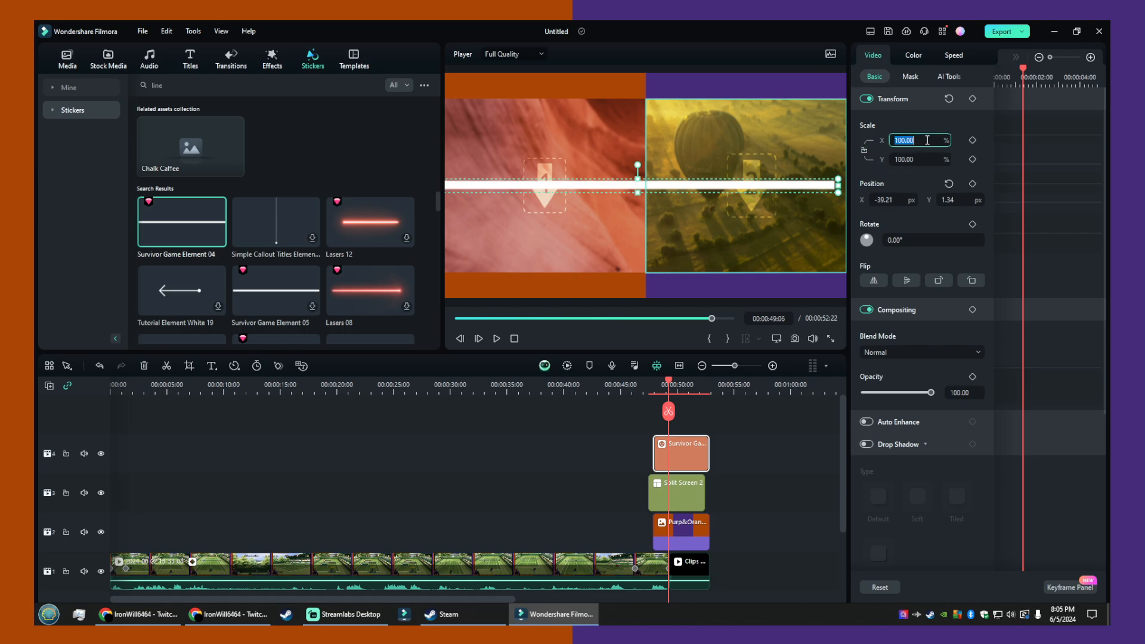
text(50)
key(Return)
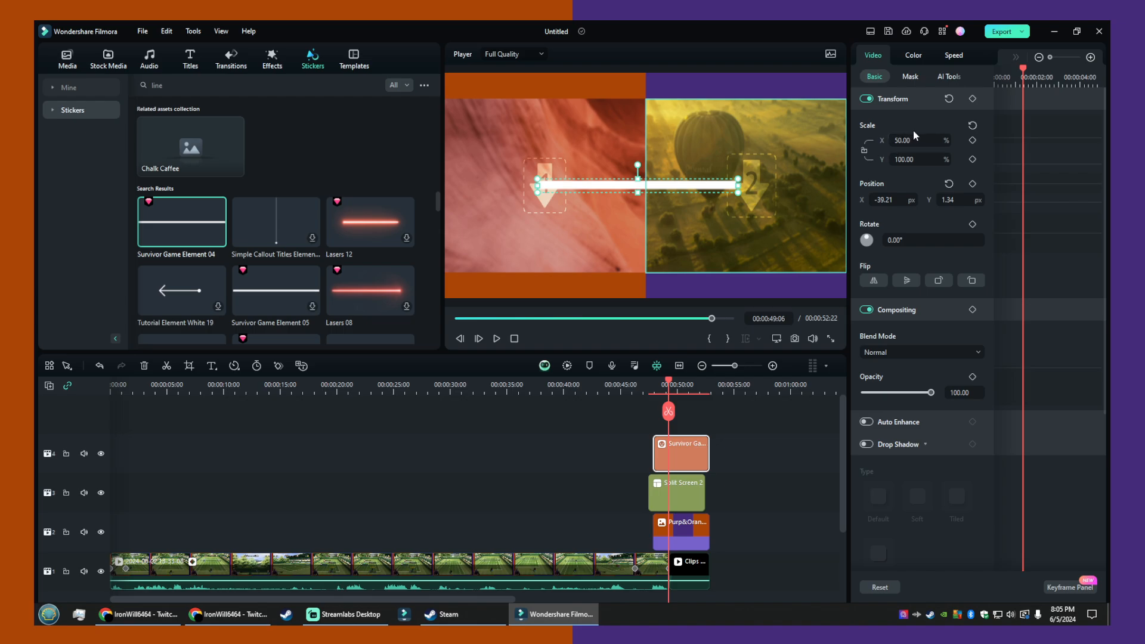
text(100)
key(Return)
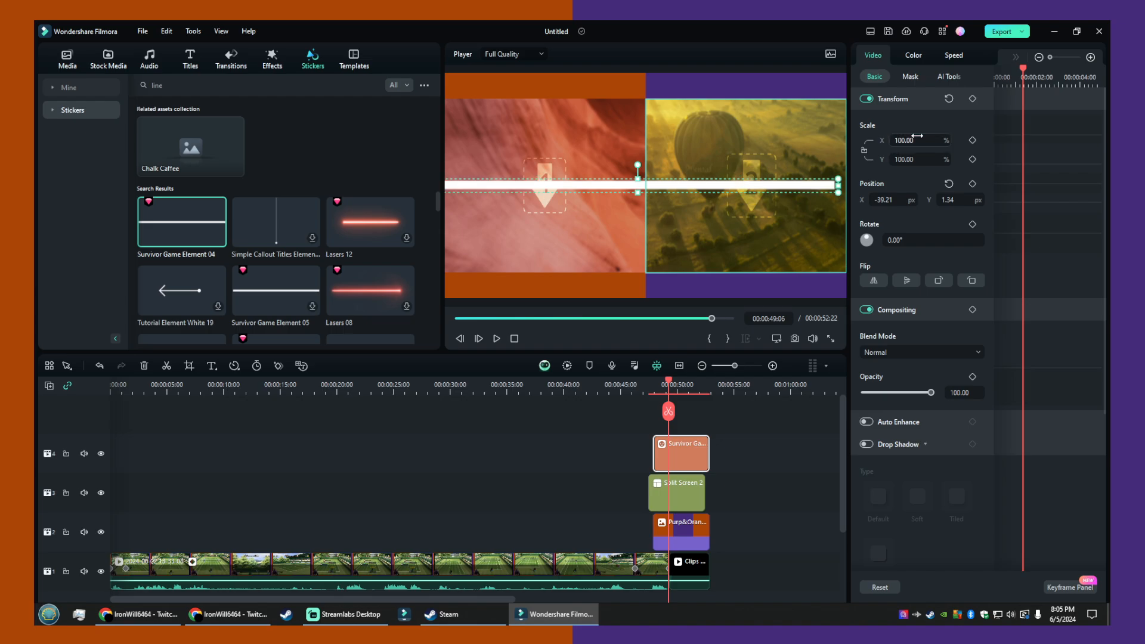
- Thin the line sticker by trying a vertical scale of 50% and settling on 10%
click(942, 159)
text(50)
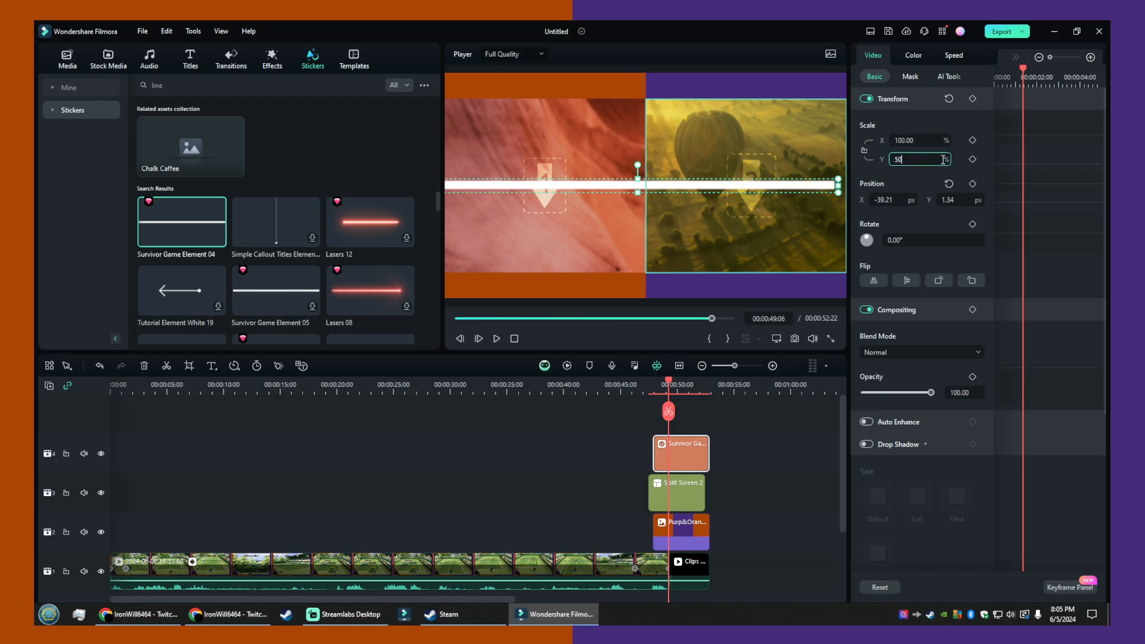
key(Return)
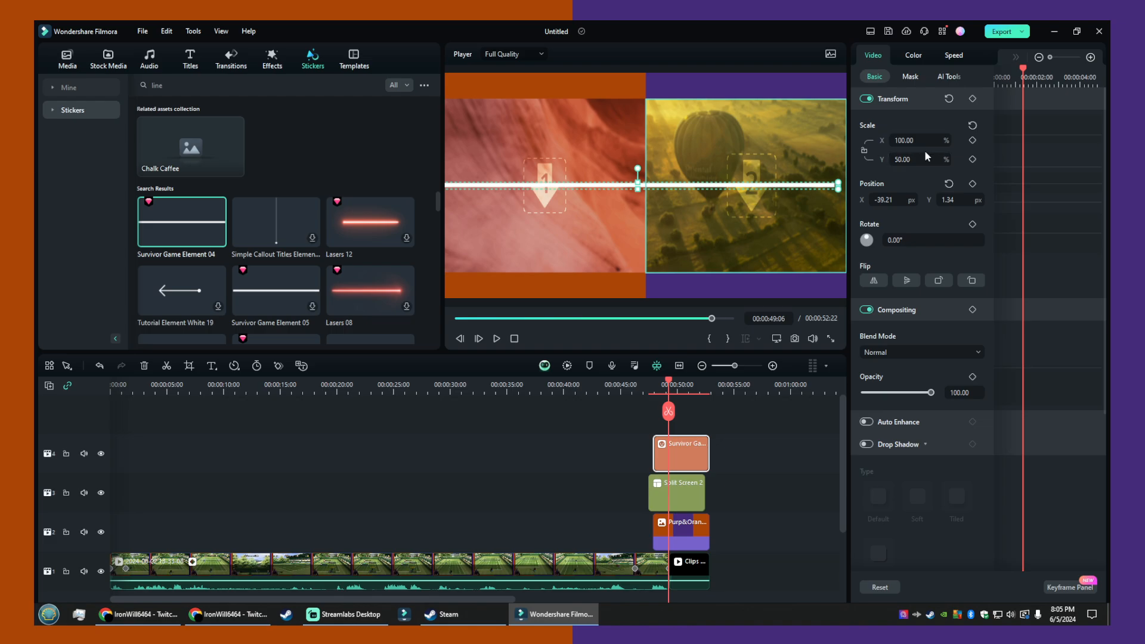
click(925, 158)
text(10)
key(Return)
- Rotate the thinned line sticker to 90° and move it to about X -5 px, Y 0 px, over the divide between the panes
click(727, 87)
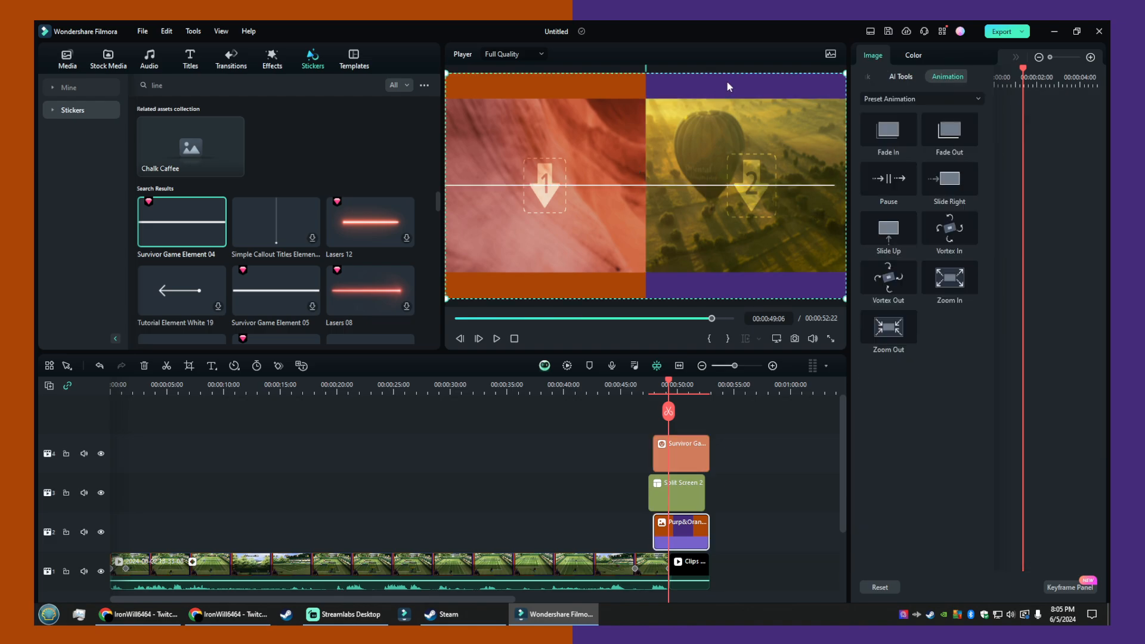
click(652, 189)
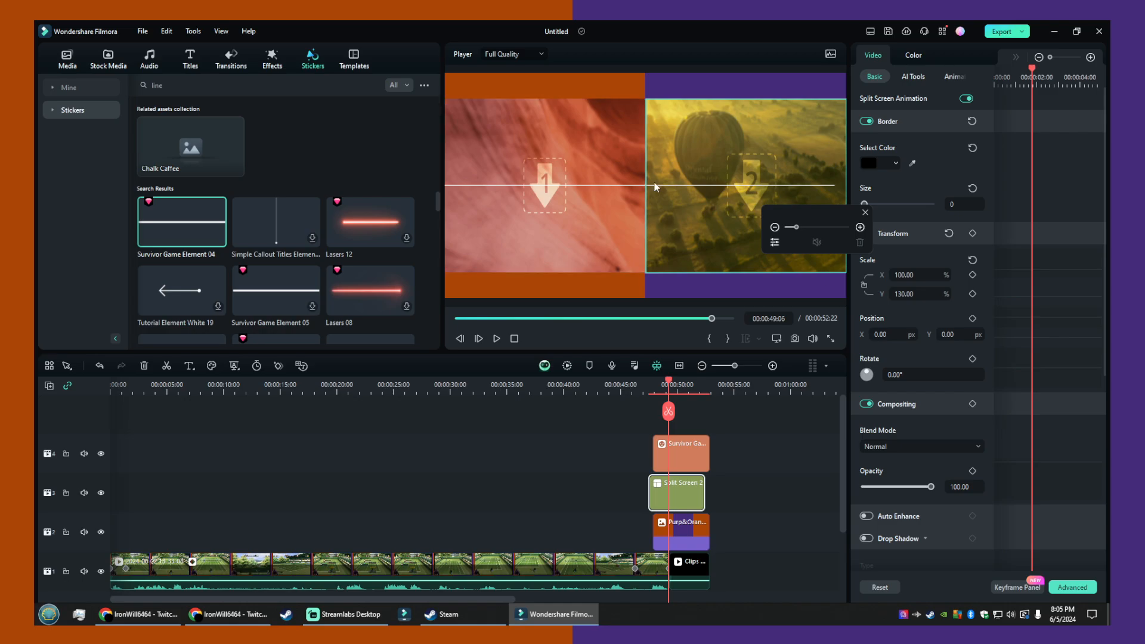
click(641, 184)
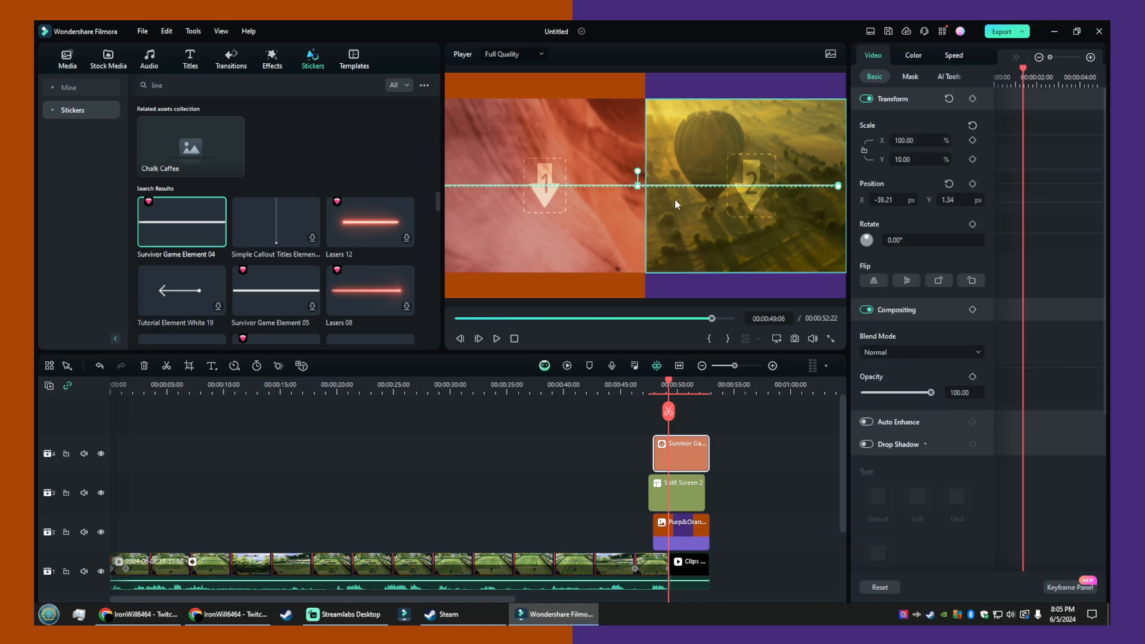
click(946, 238)
text(90)
key(Return)
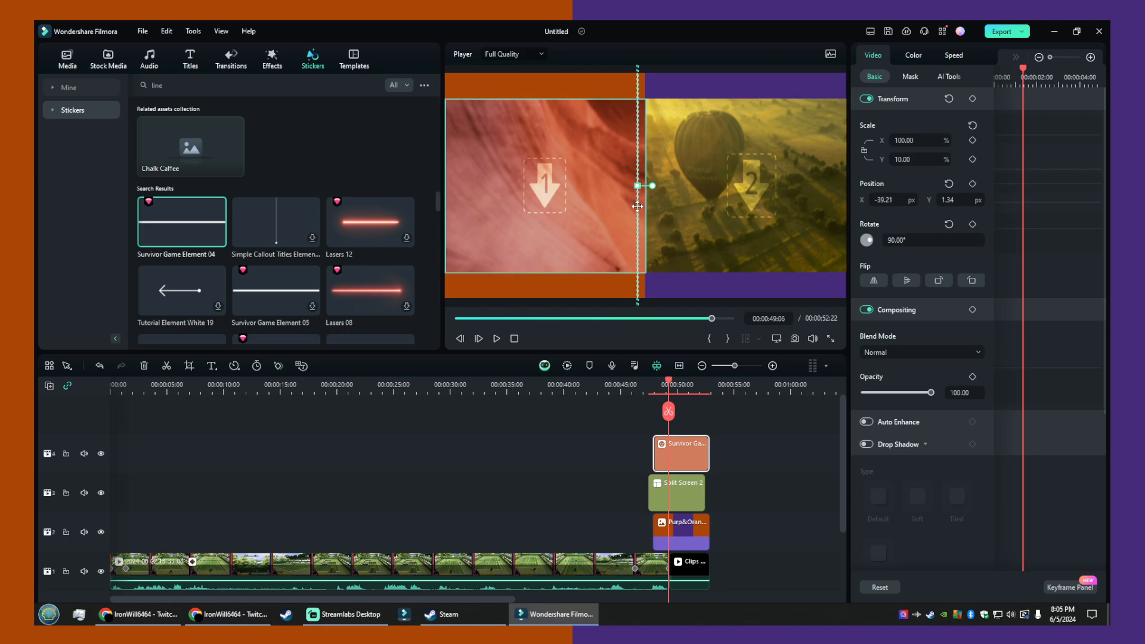
drag(636, 209, 641, 206)
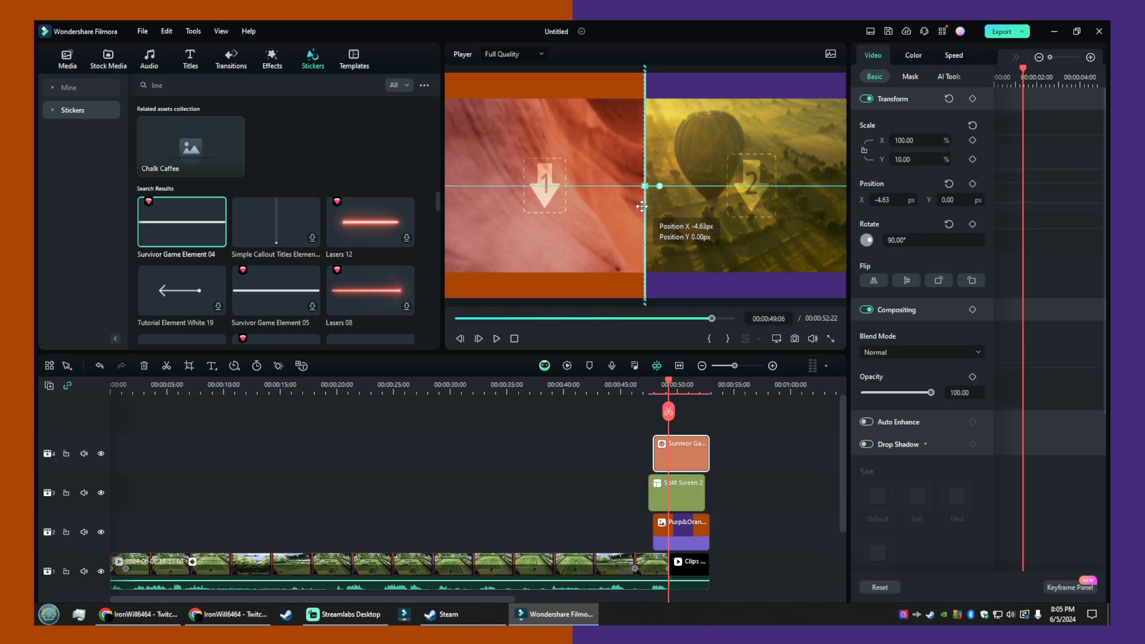
- Set the line sticker's X position to 0 px to centre it on the divide between the panes
click(656, 283)
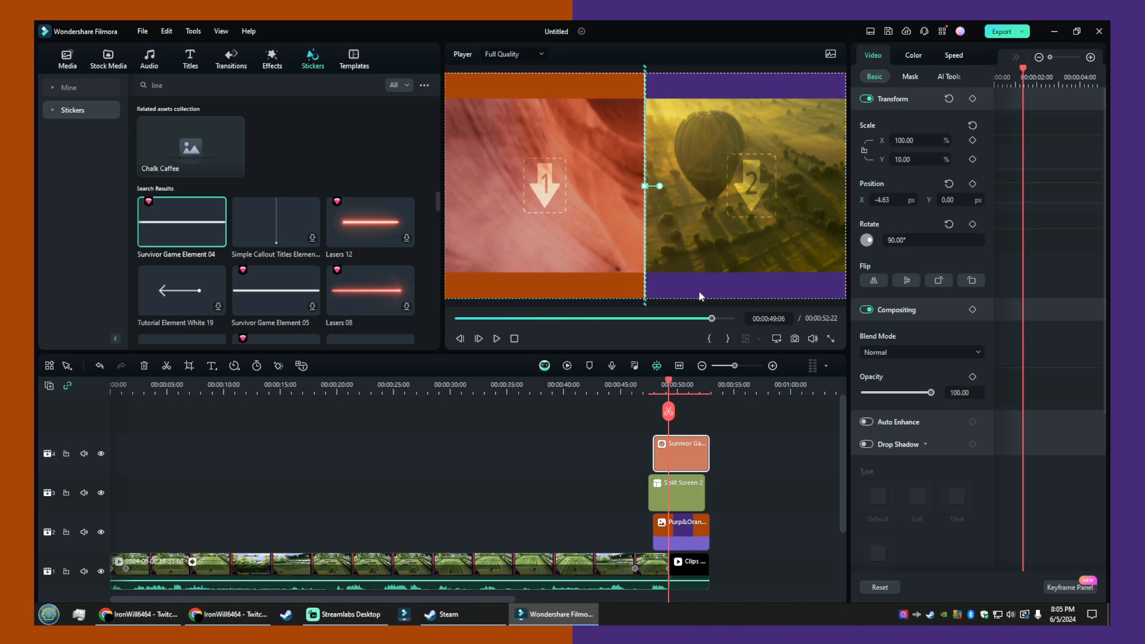
click(644, 281)
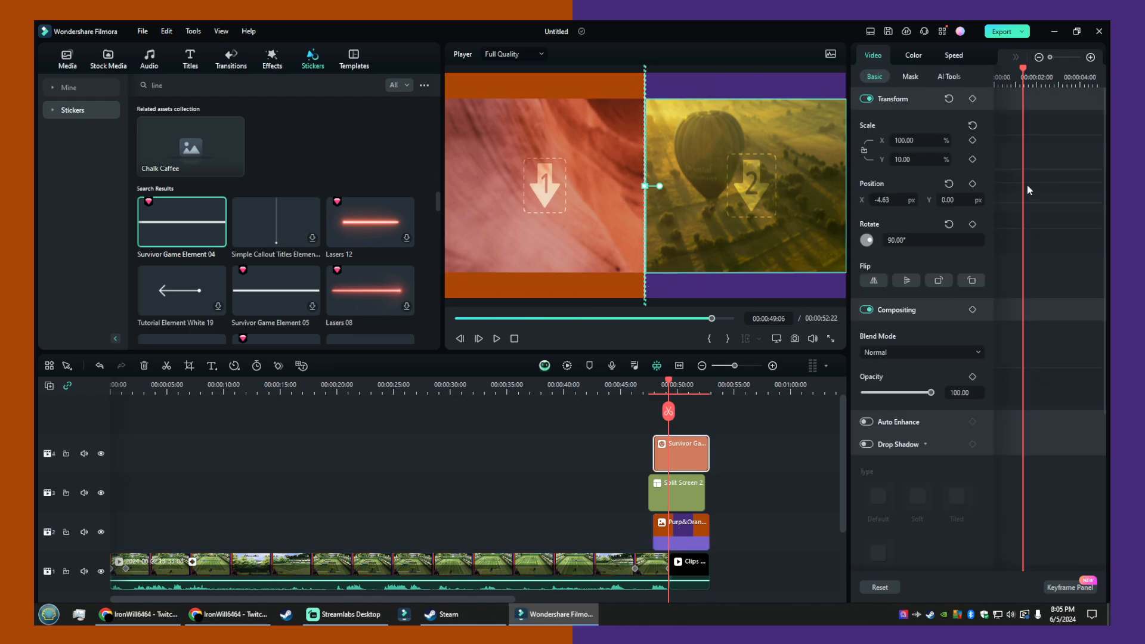
click(895, 198)
text(0)
key(Return)
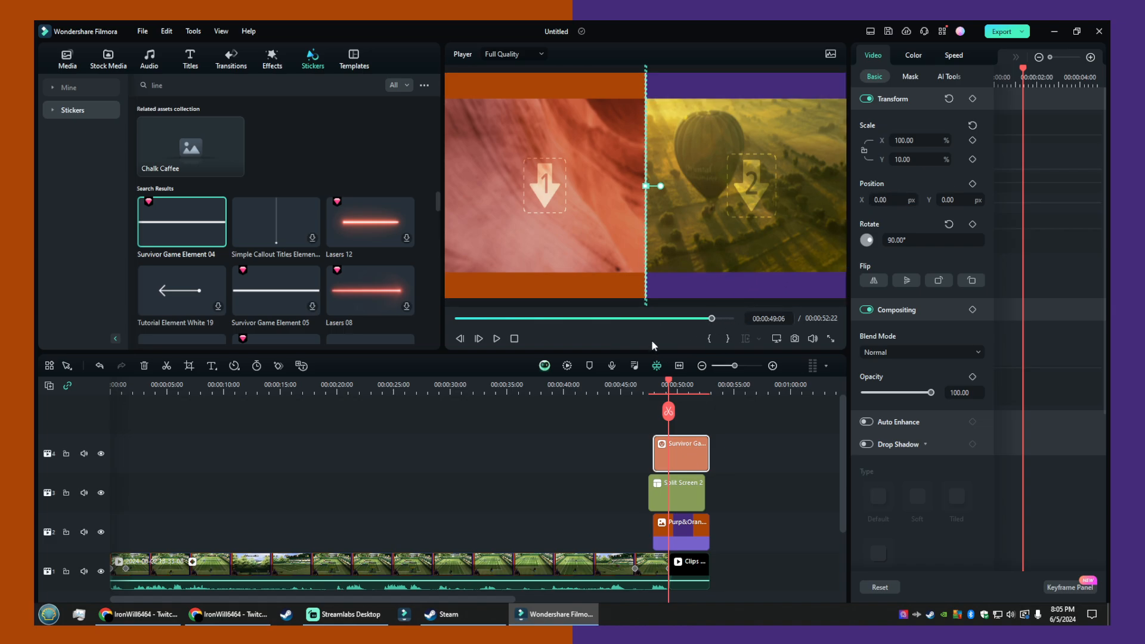
click(691, 291)
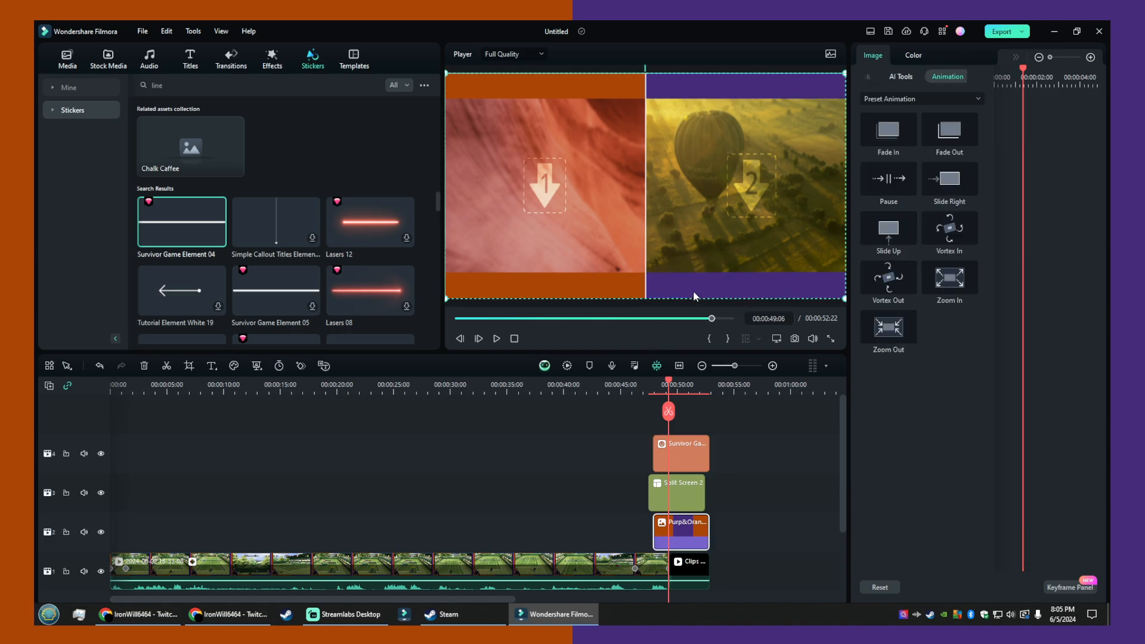
- Darken the line sticker by setting its shadow, exposure, brightness, contrast and highlight to -100
click(647, 286)
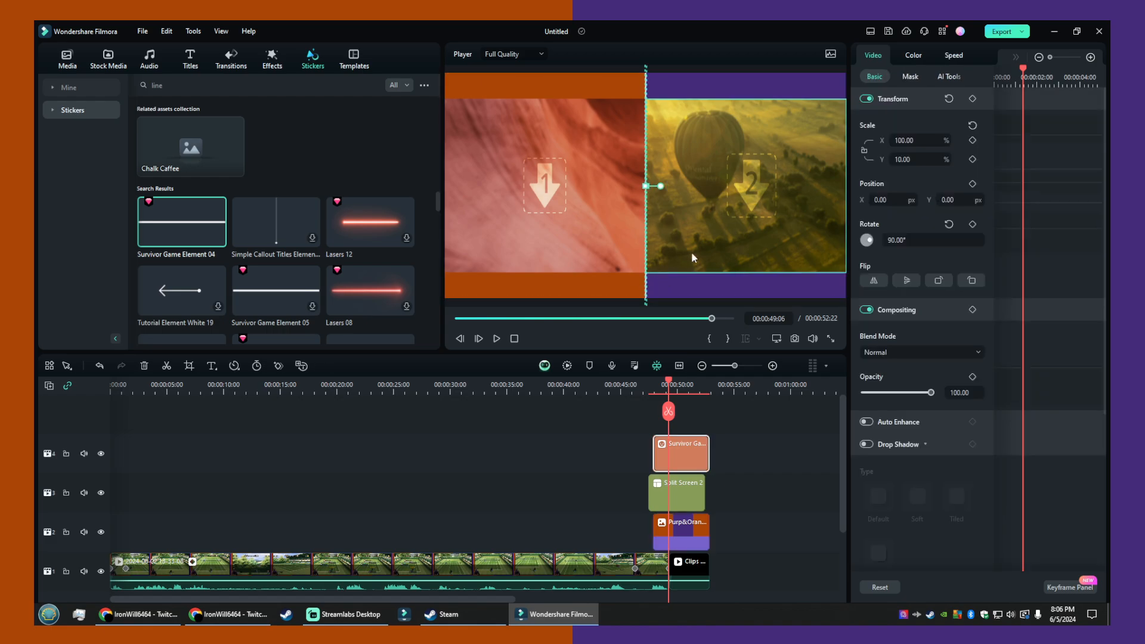
click(912, 56)
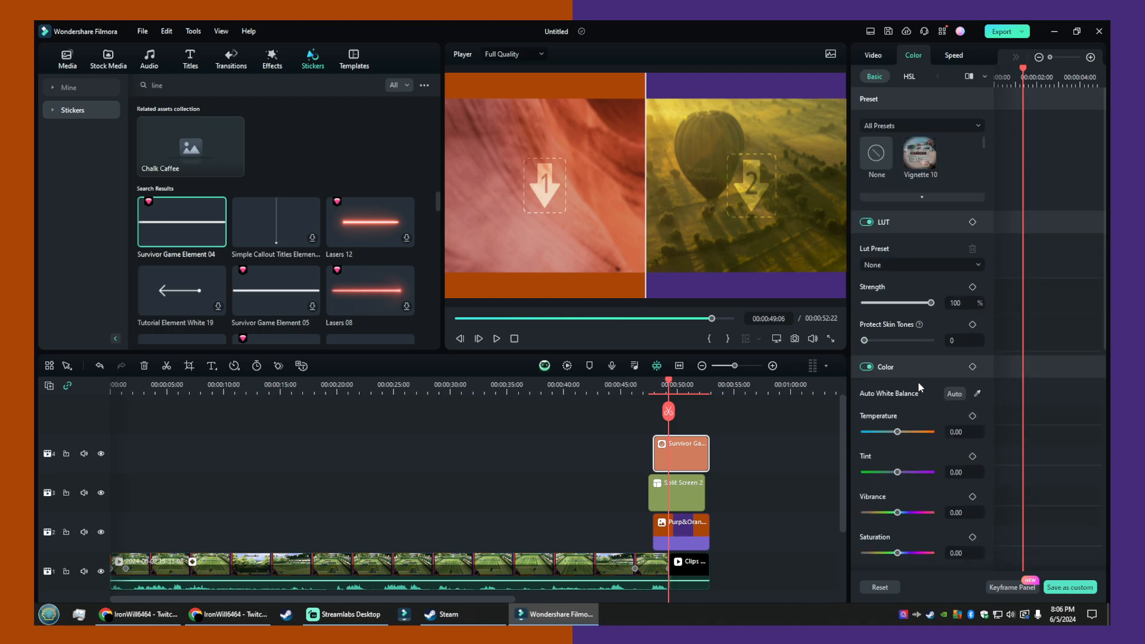
scroll(921, 384, down, 5)
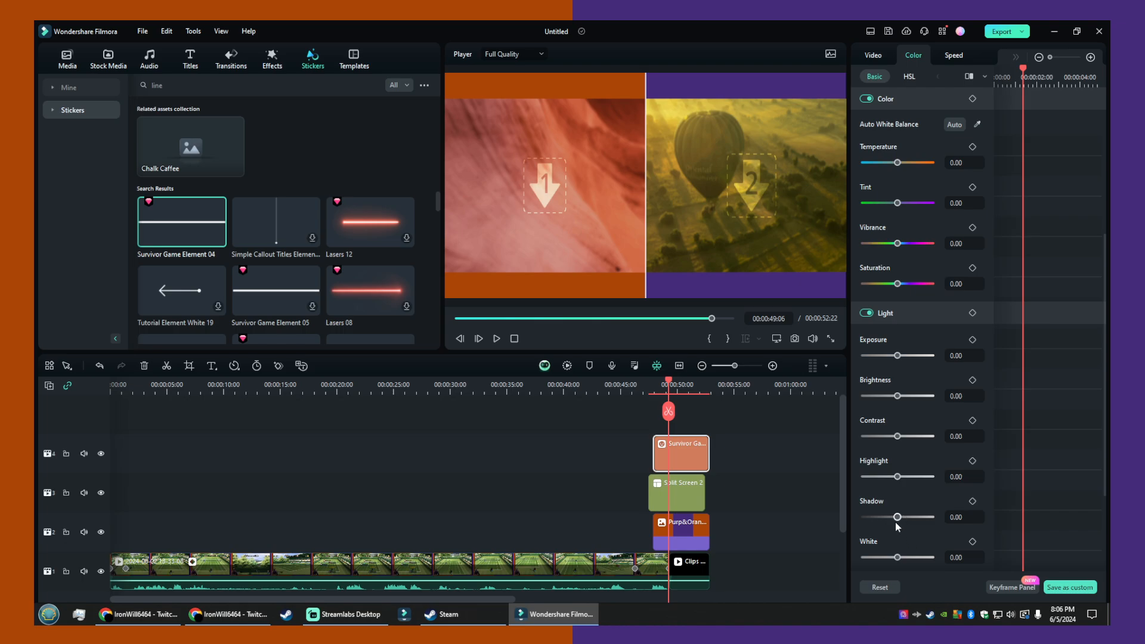
drag(896, 516, 825, 503)
drag(906, 355, 823, 362)
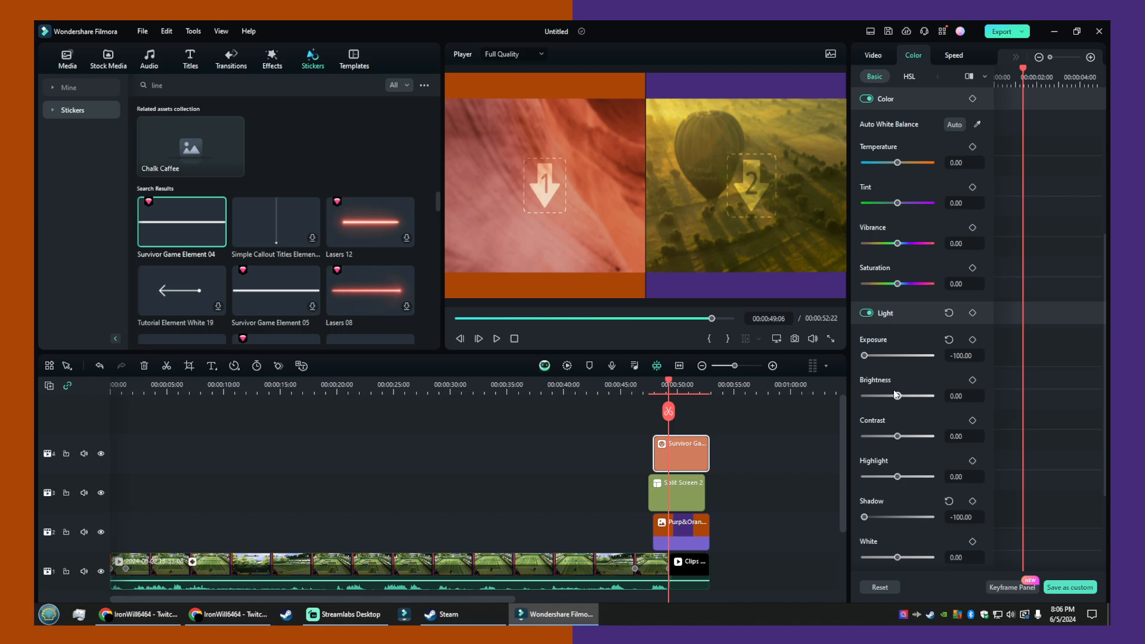
drag(896, 396, 835, 392)
drag(896, 436, 859, 438)
drag(894, 480, 790, 448)
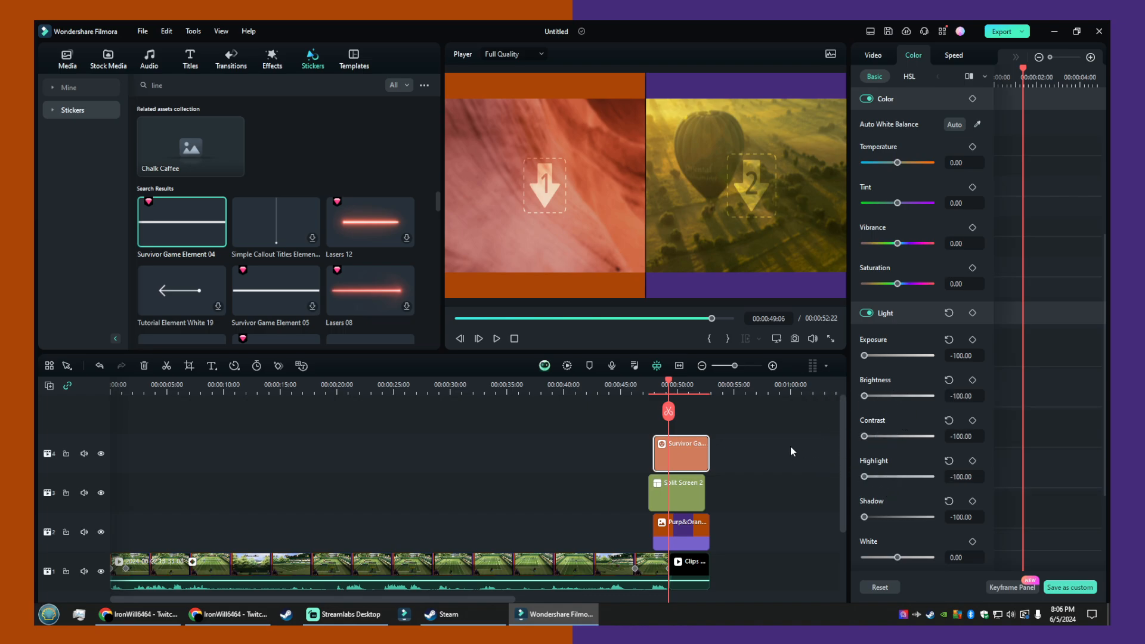
- Set the line sticker's white and black levels to -100
scroll(940, 477, down, 2)
drag(896, 490, 810, 477)
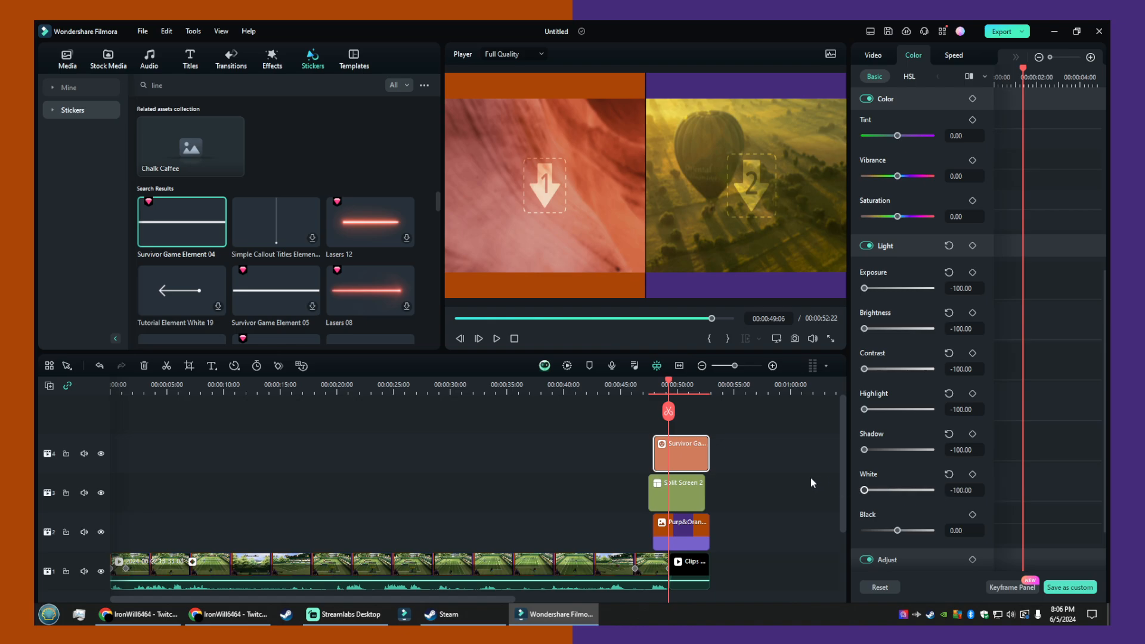
drag(897, 530, 816, 521)
scroll(918, 489, down, 2)
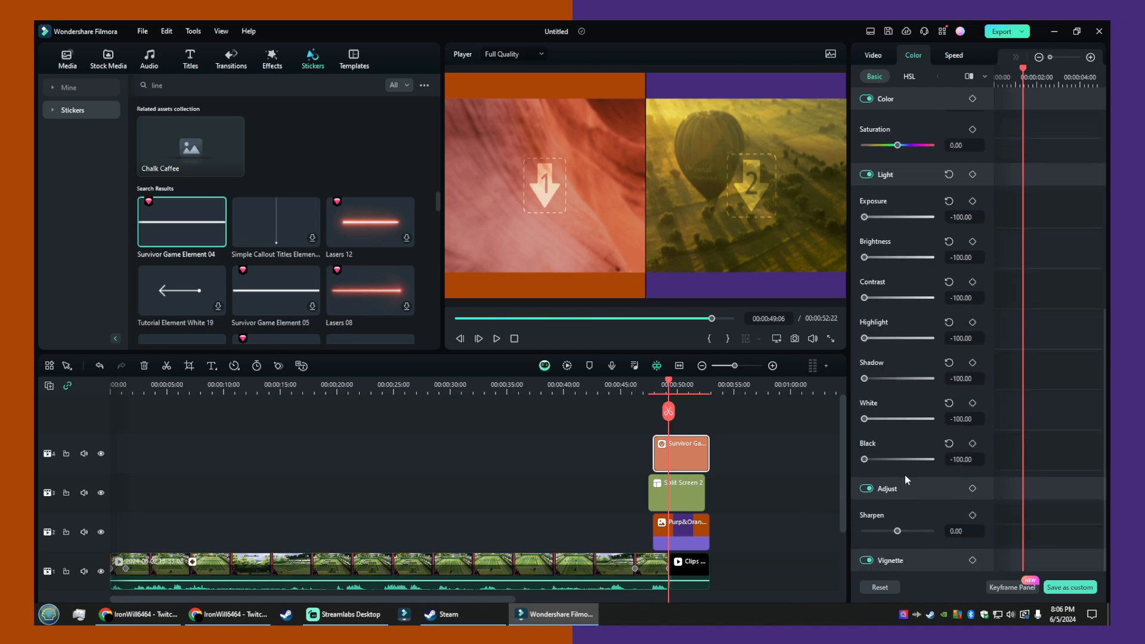
scroll(943, 476, up, 5)
scroll(944, 471, up, 4)
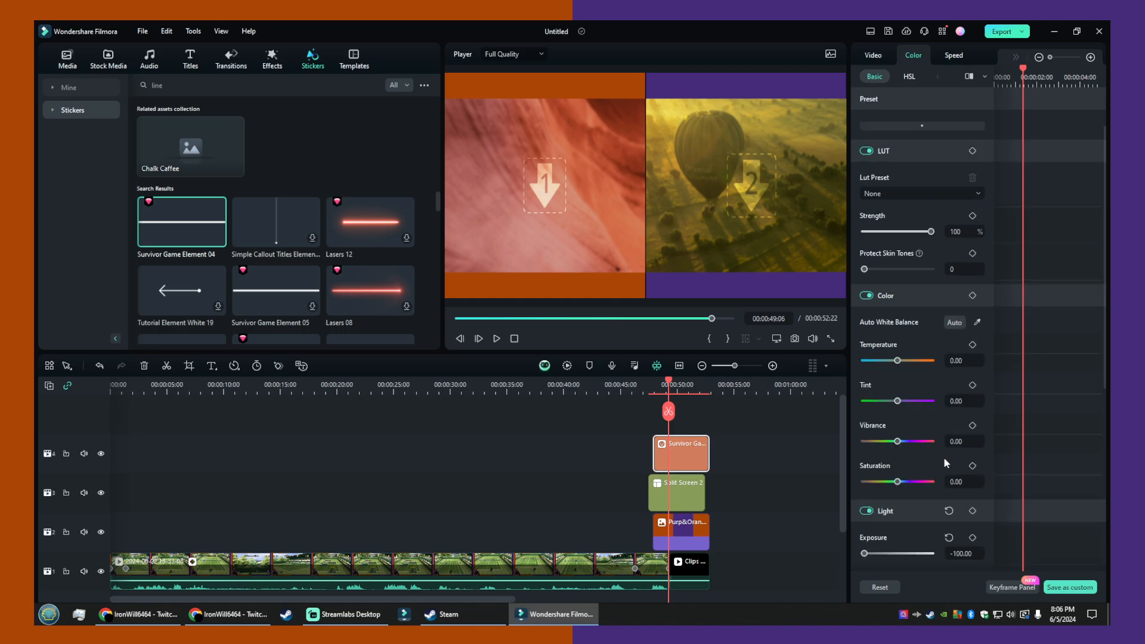
- Select the line sticker, split screen and background clips together and review the clip commands available for them
click(710, 288)
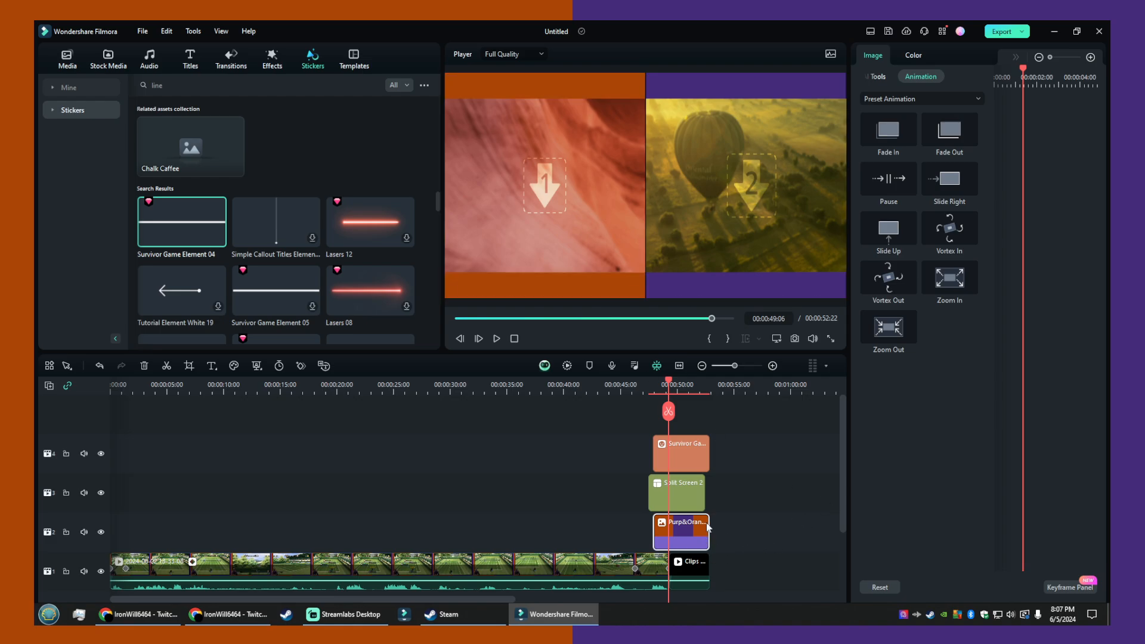
drag(724, 534, 659, 427)
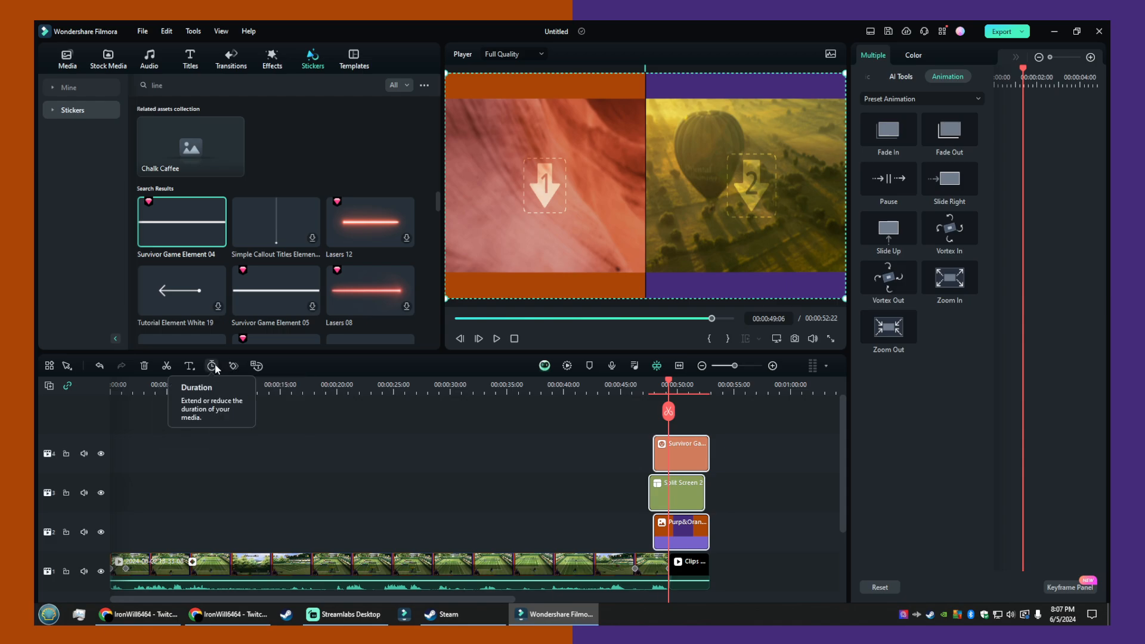
right_click(694, 523)
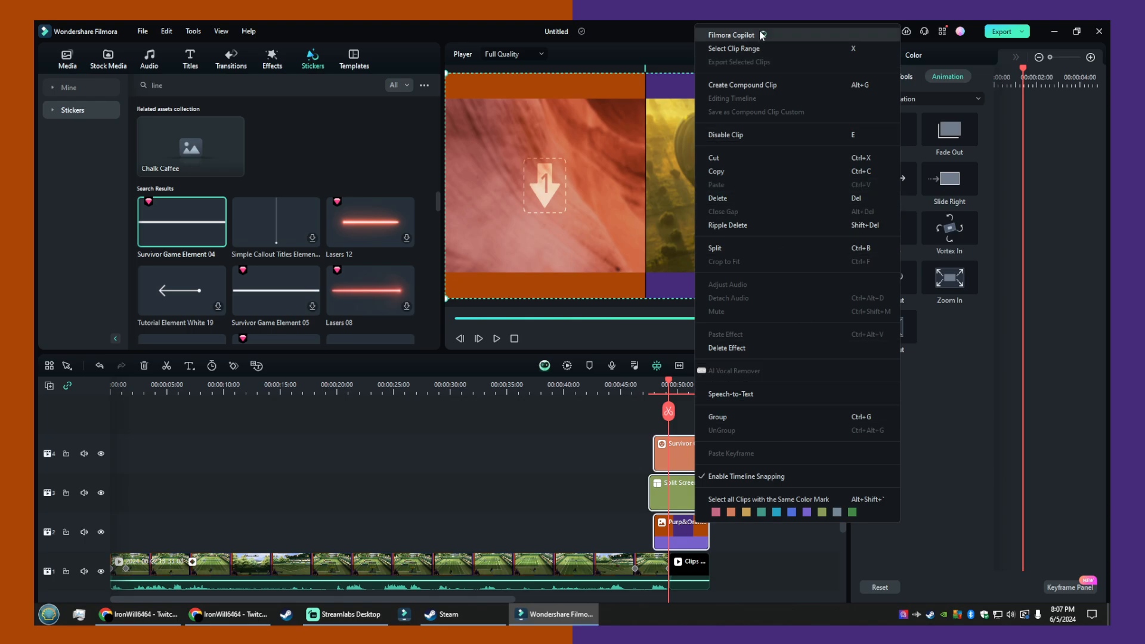
click(942, 506)
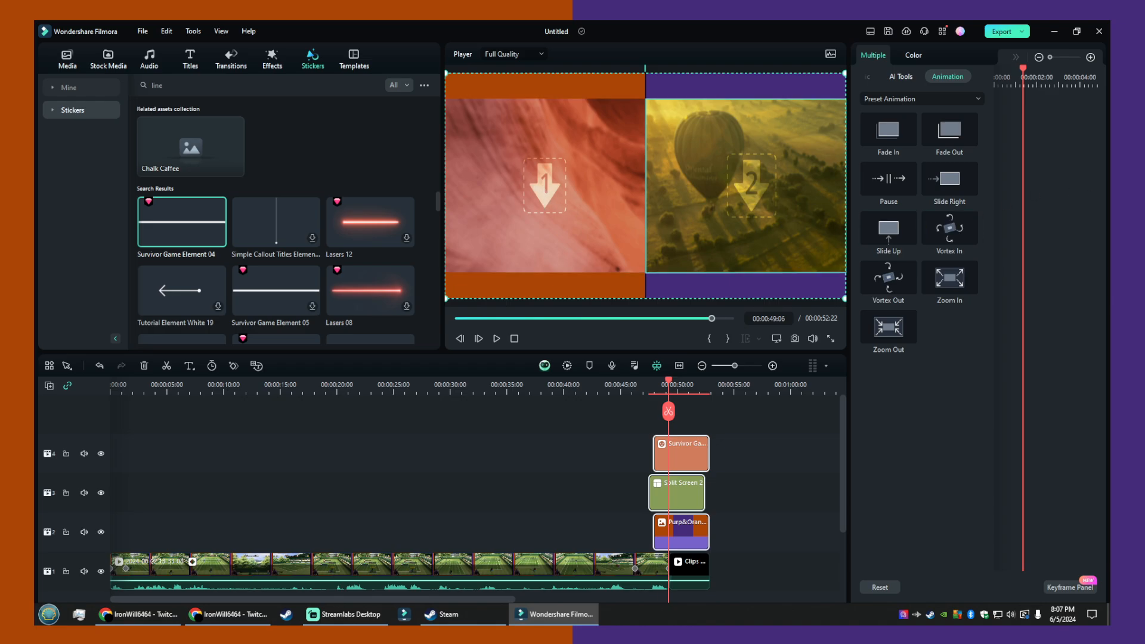
- Switch to the Chrome browser and search Google for "just chatting" in a new tab
key(ctrl+t)
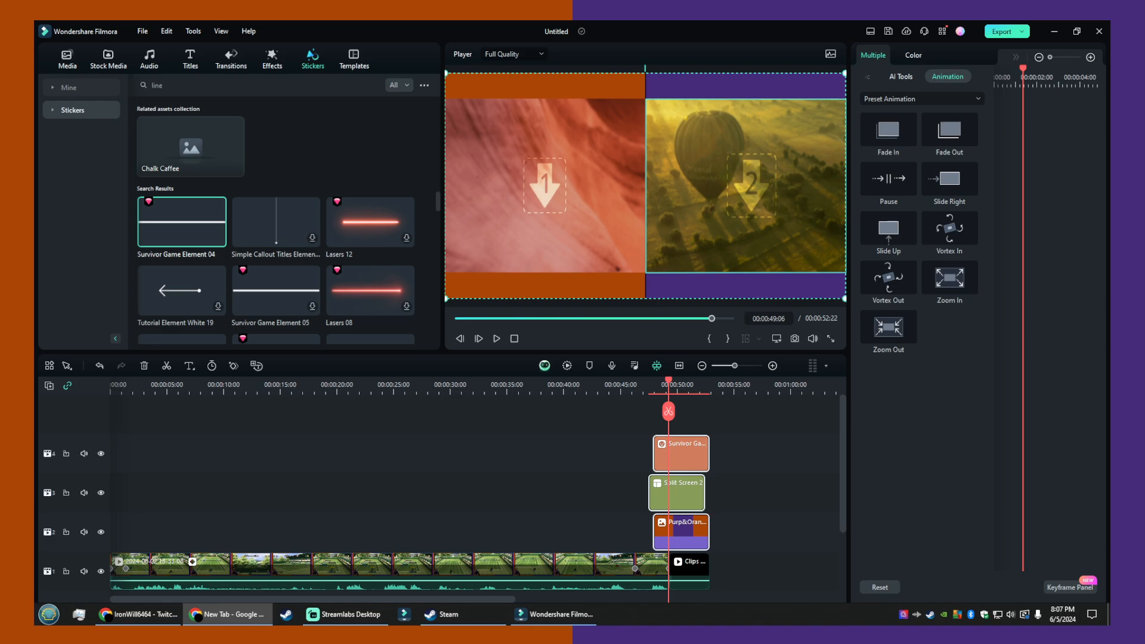
key(Return)
click(582, 167)
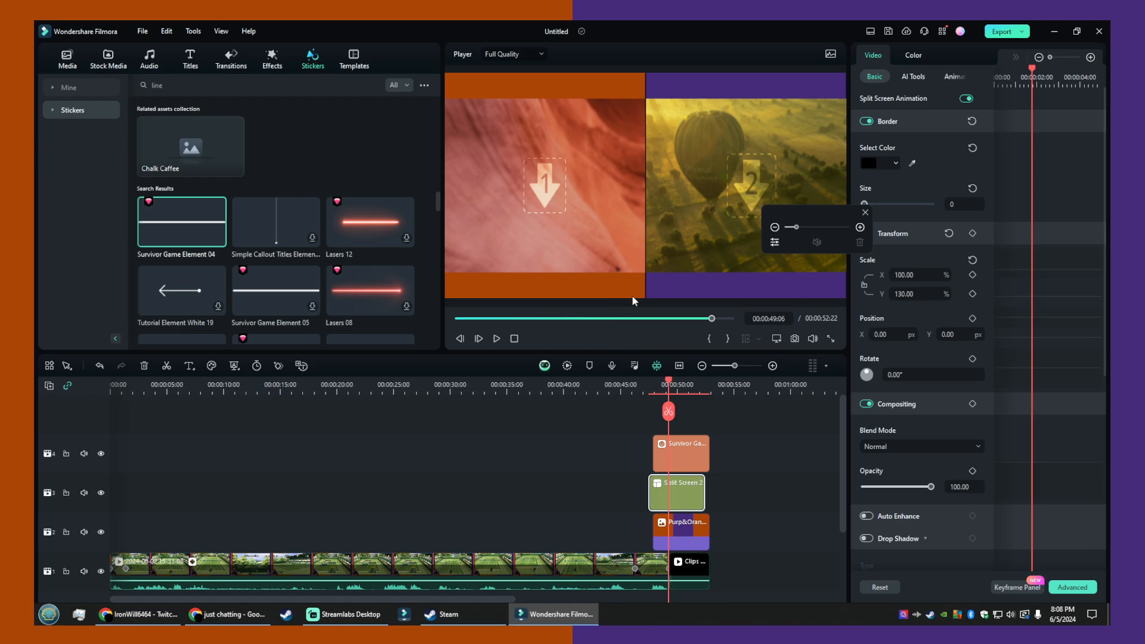
- In the advanced split-screen editor, fill the first pane with the download (11) image and shift it slightly upward
click(712, 291)
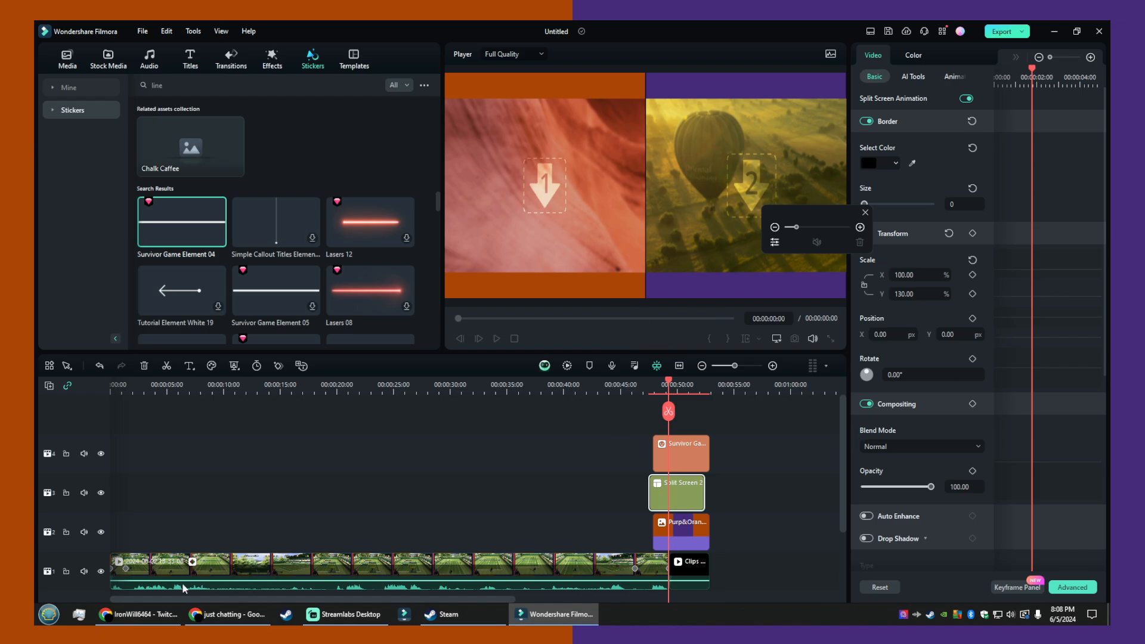
click(317, 616)
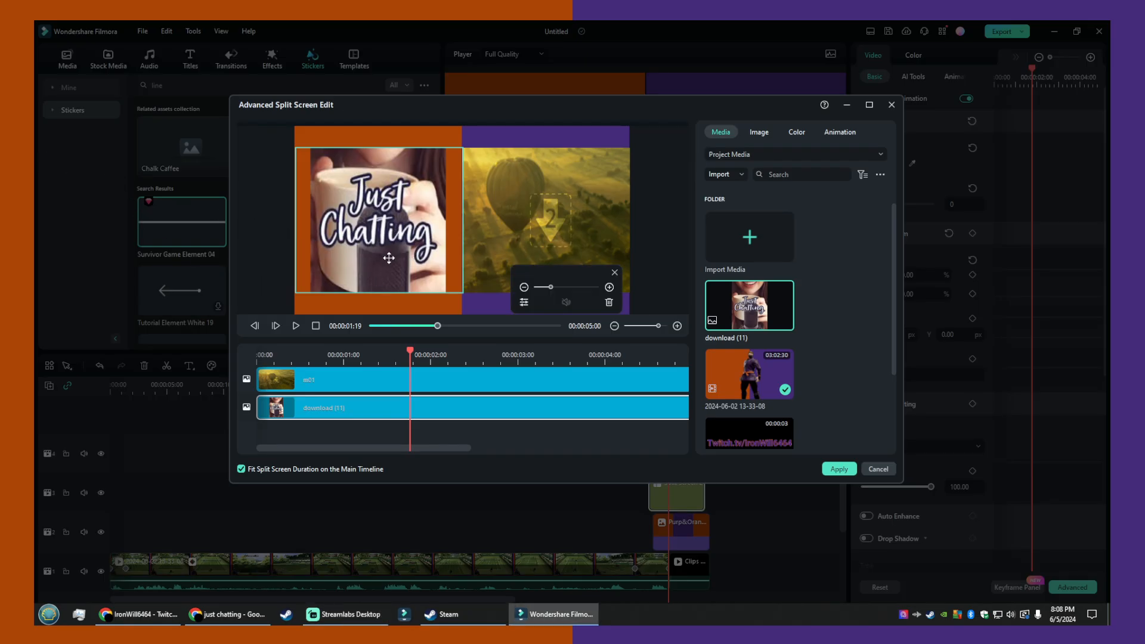
mouse_move(390, 262)
mouse_down()
mouse_move(402, 293)
mouse_move(371, 340)
mouse_move(344, 292)
mouse_move(387, 224)
mouse_move(404, 241)
mouse_move(378, 311)
mouse_move(385, 240)
mouse_up()
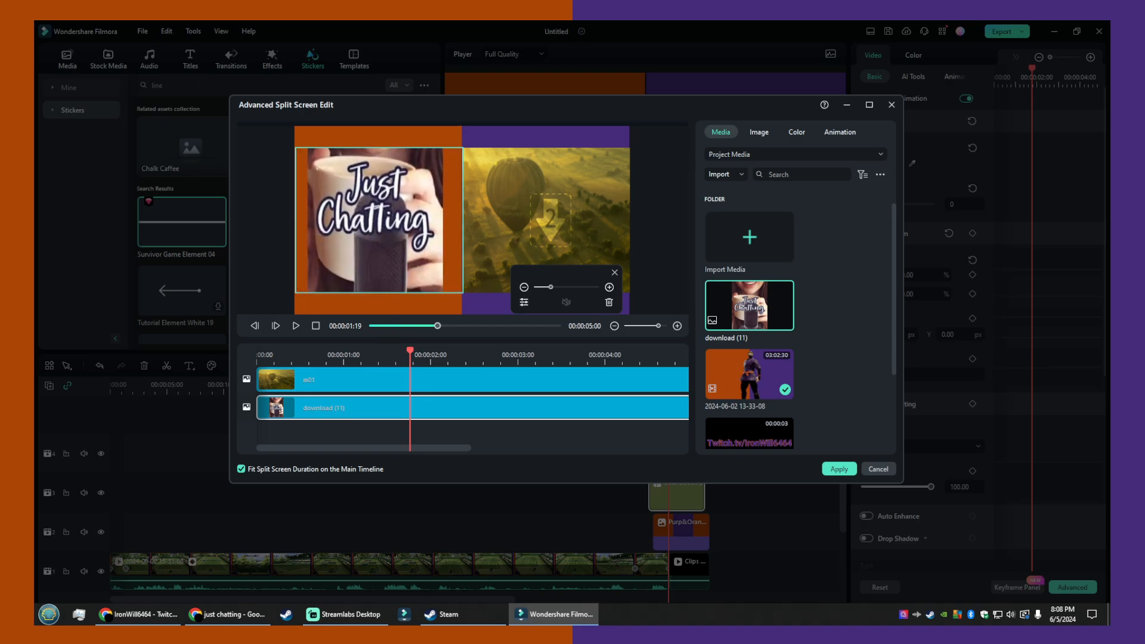
- Replace the first pane's image with the masked character image and shift it down to frame the head and torso
key(alt+Tab)
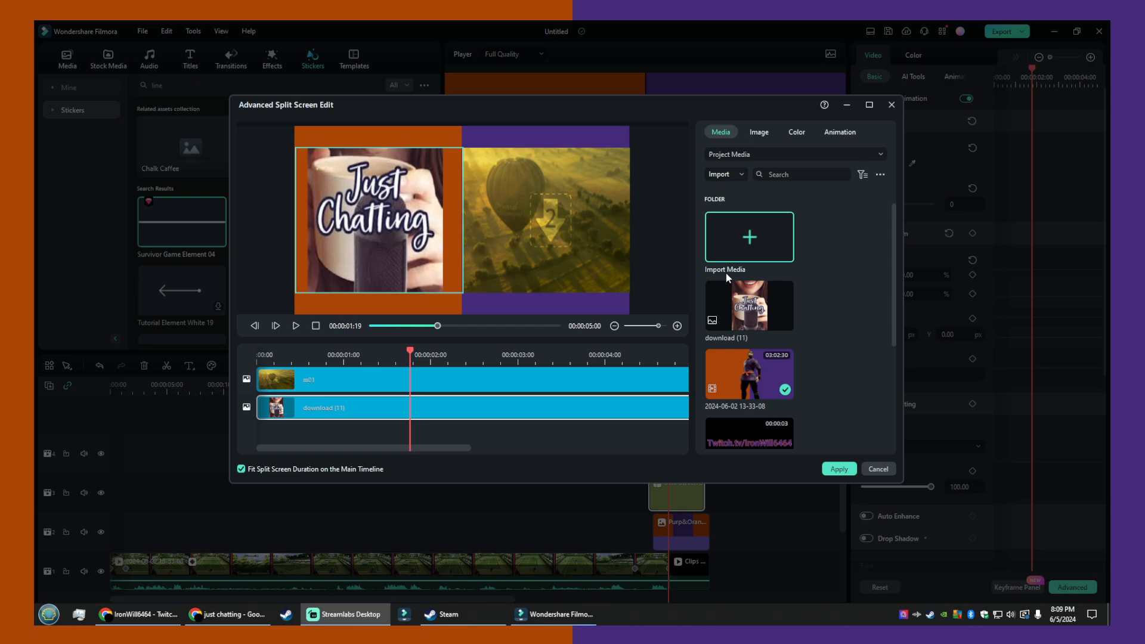
scroll(775, 298, down, 5)
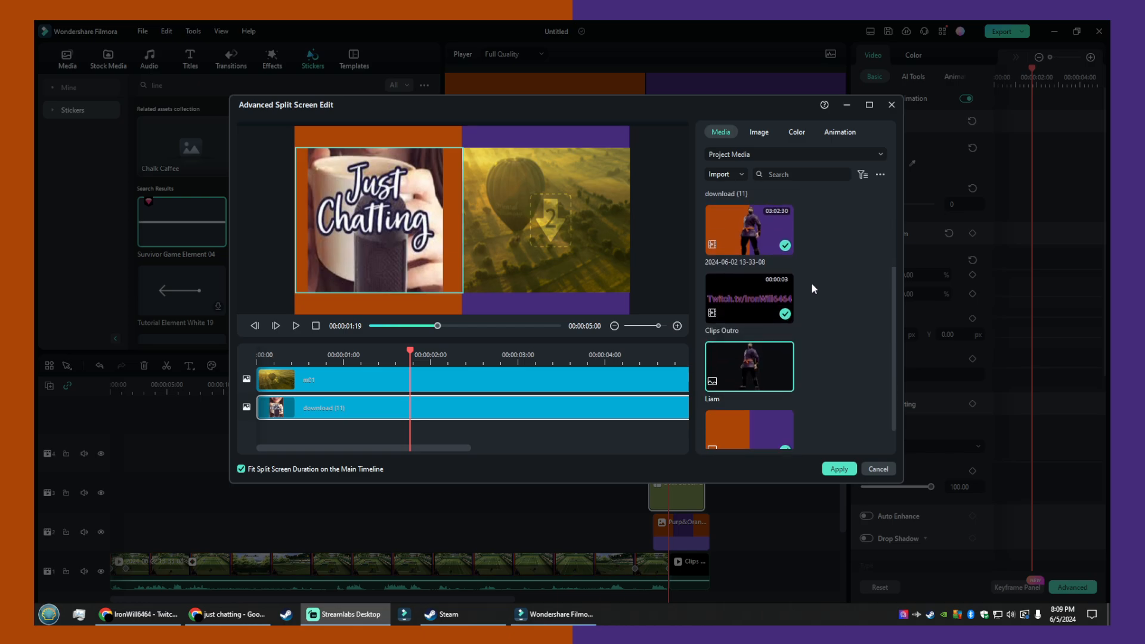
drag(766, 333, 315, 404)
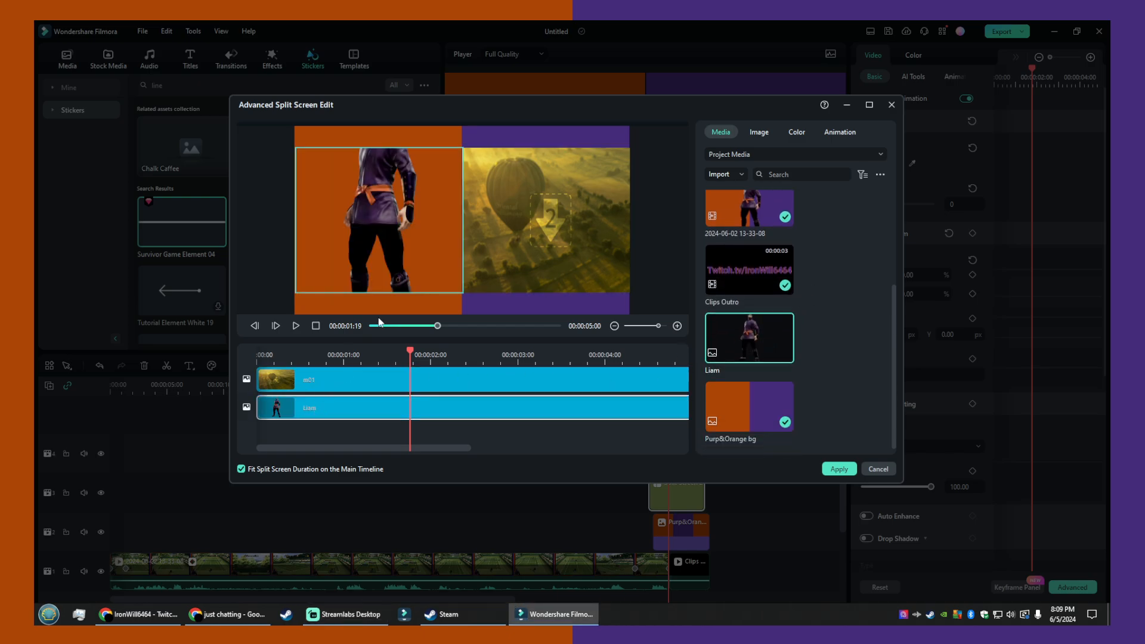
drag(400, 219, 387, 246)
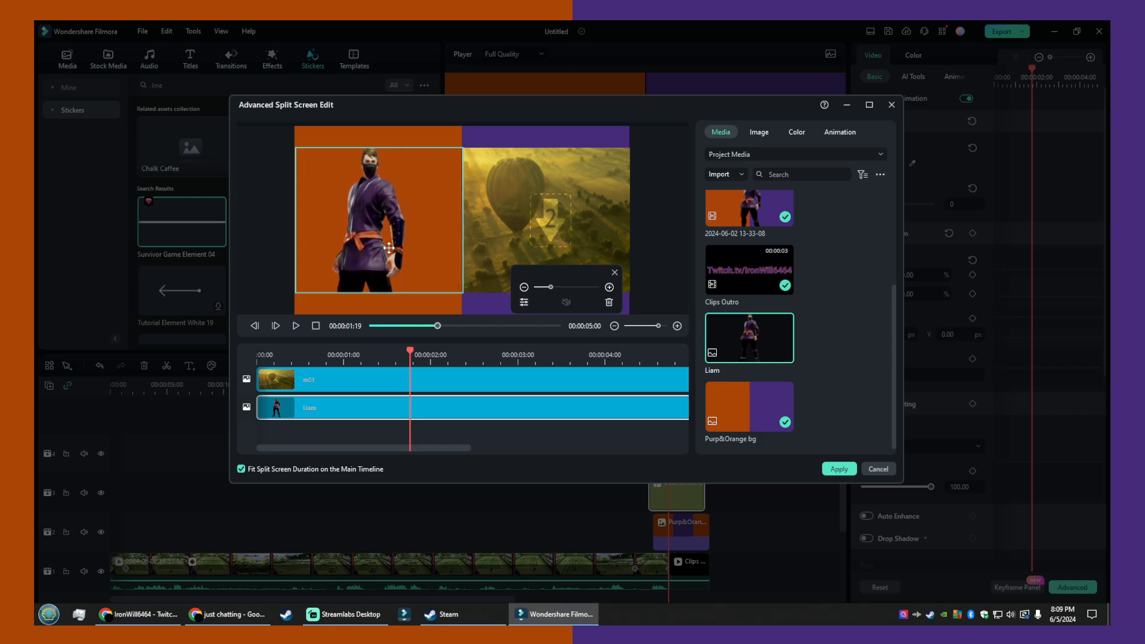
- Apply the advanced split-screen edit and refresh the preview at the playhead
scroll(853, 338, up, 5)
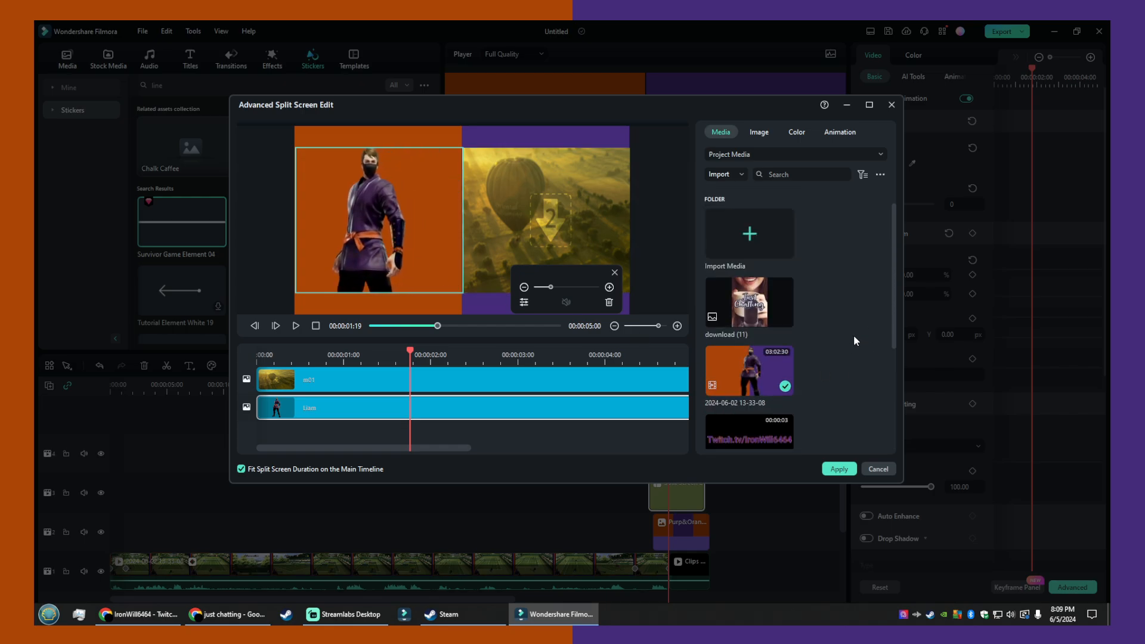
scroll(853, 339, down, 5)
mouse_move(786, 324)
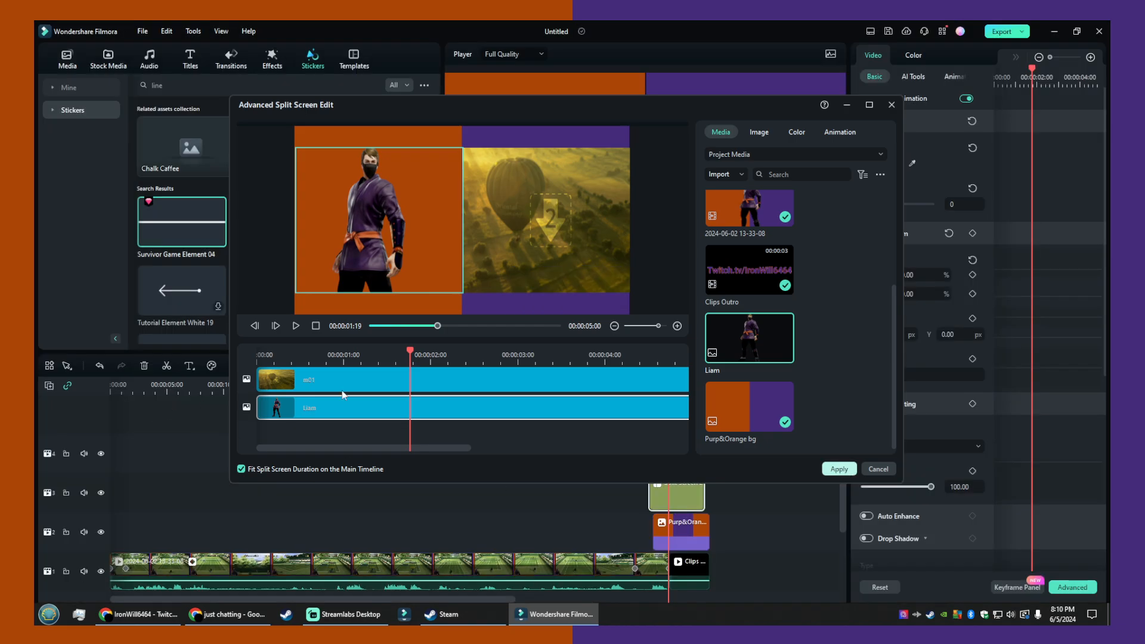
click(839, 469)
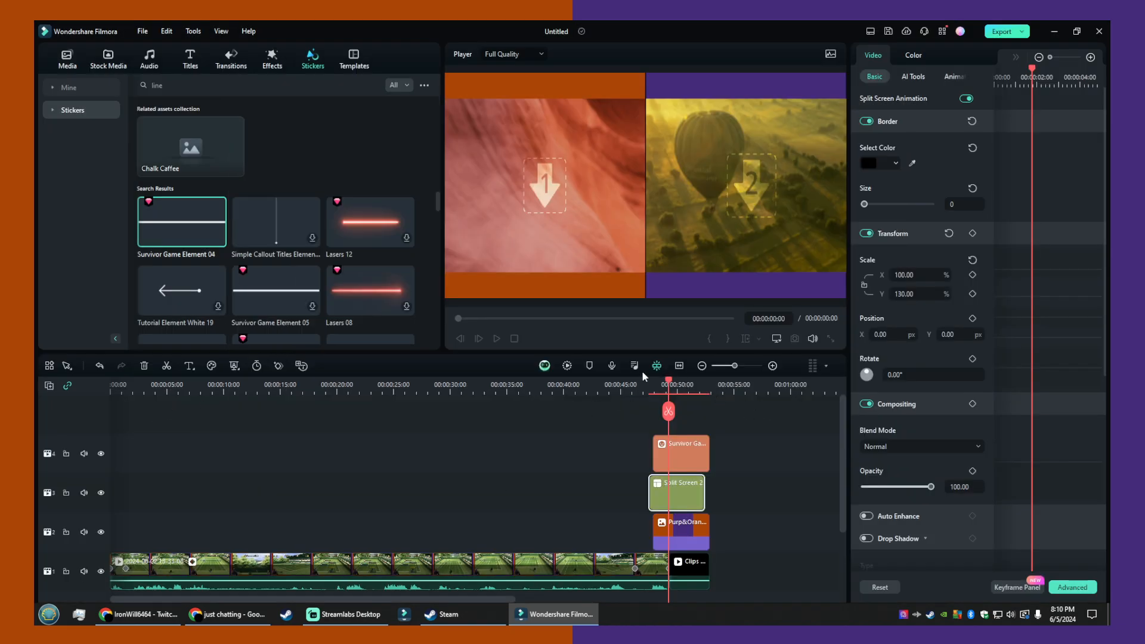
click(668, 410)
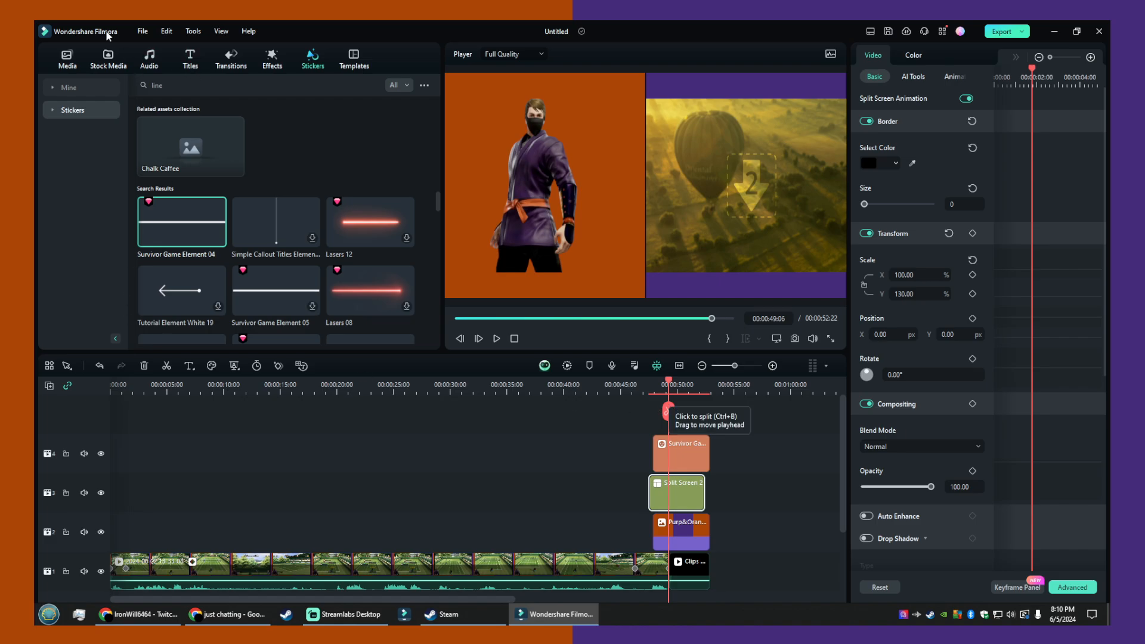
click(53, 61)
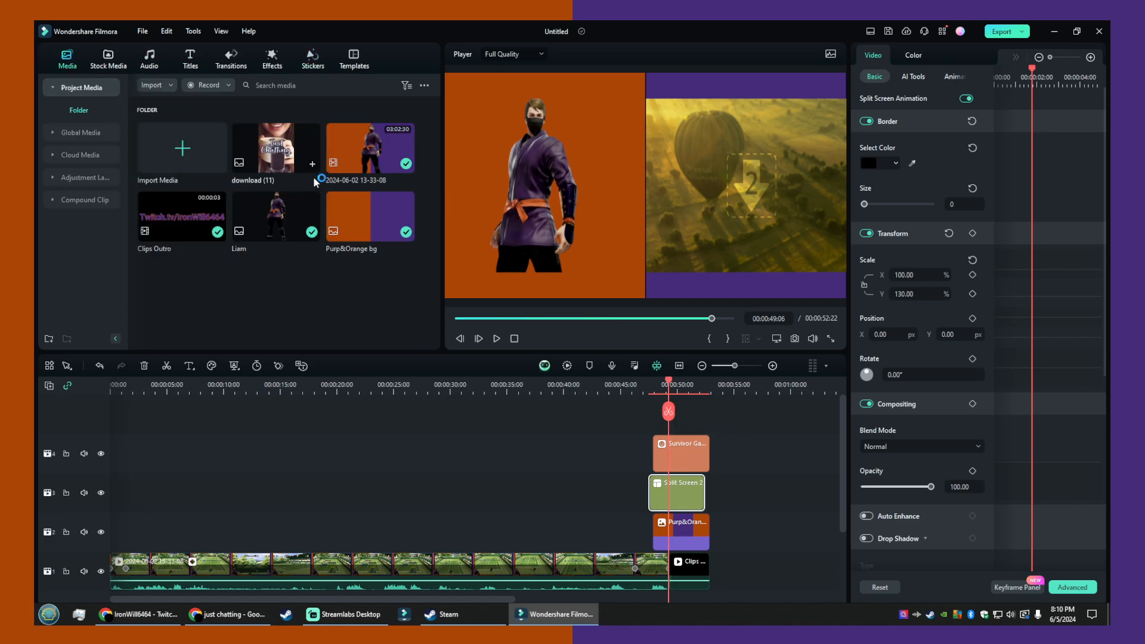
drag(337, 167, 712, 573)
drag(665, 420, 789, 423)
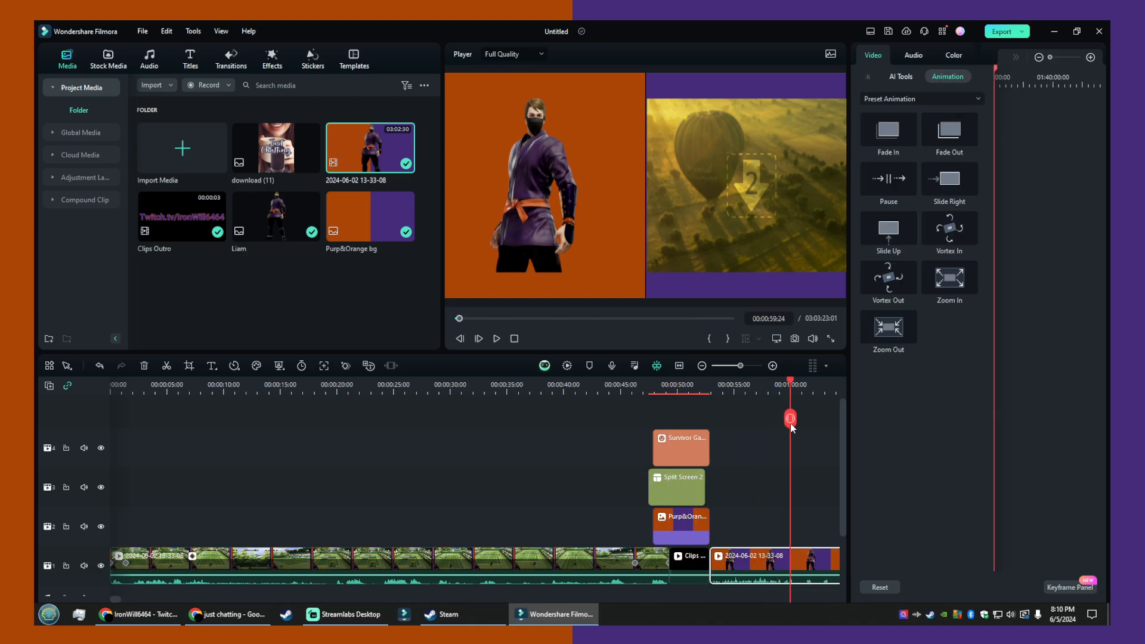
click(796, 339)
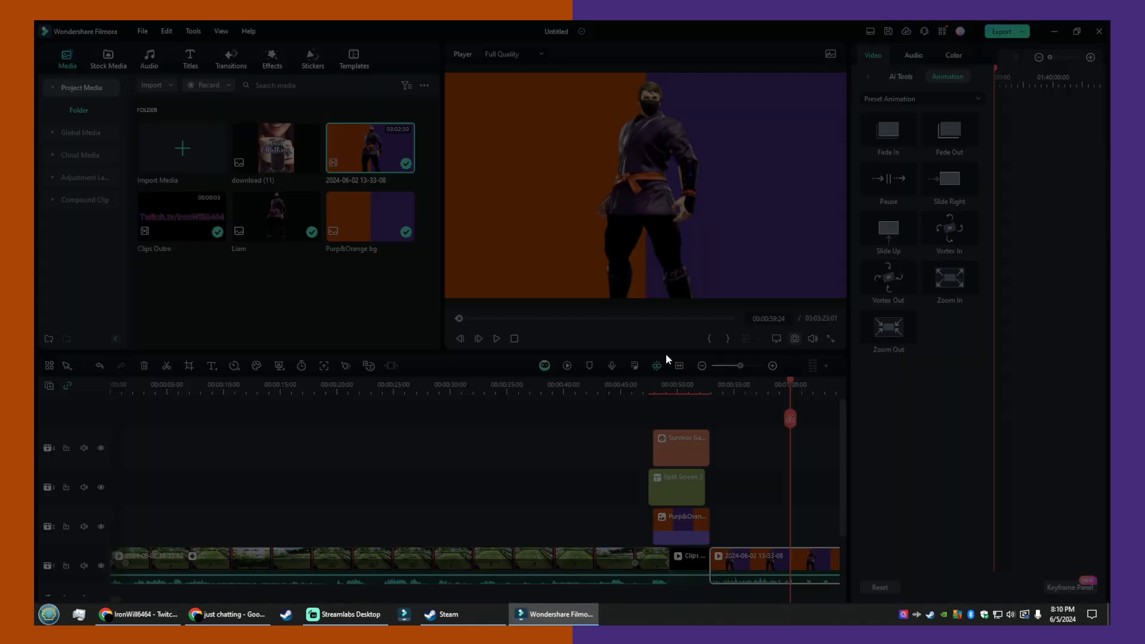
click(627, 336)
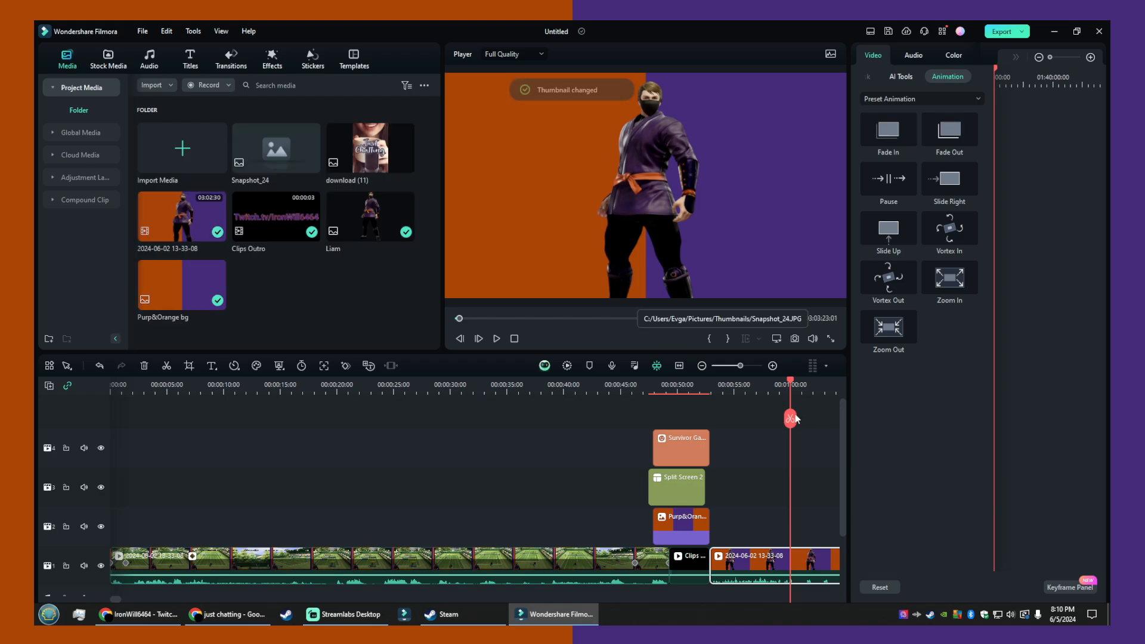
- Reopen the advanced split-screen editor at 00:00:49:19 and replace the first pane's image with download (12)
drag(719, 417, 675, 420)
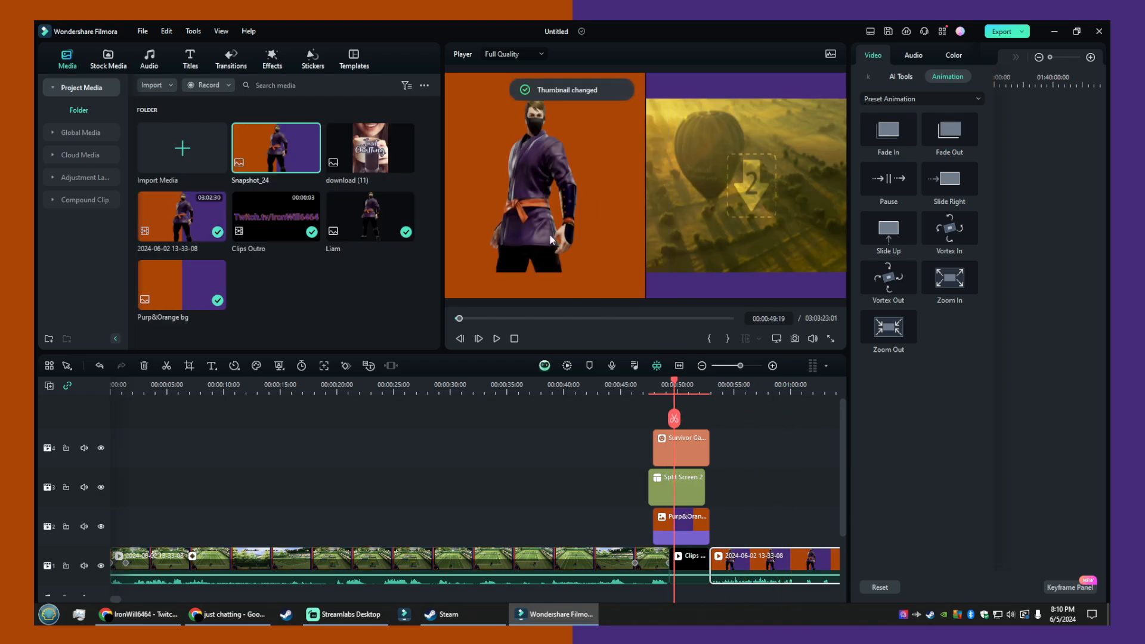
click(553, 219)
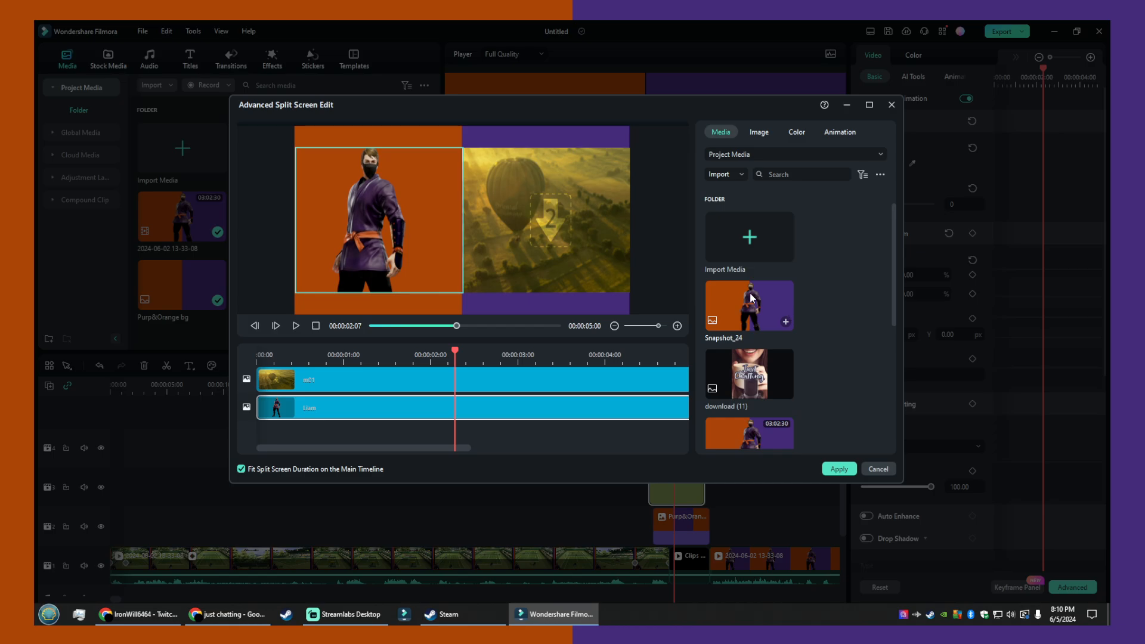
drag(734, 320, 382, 270)
click(546, 149)
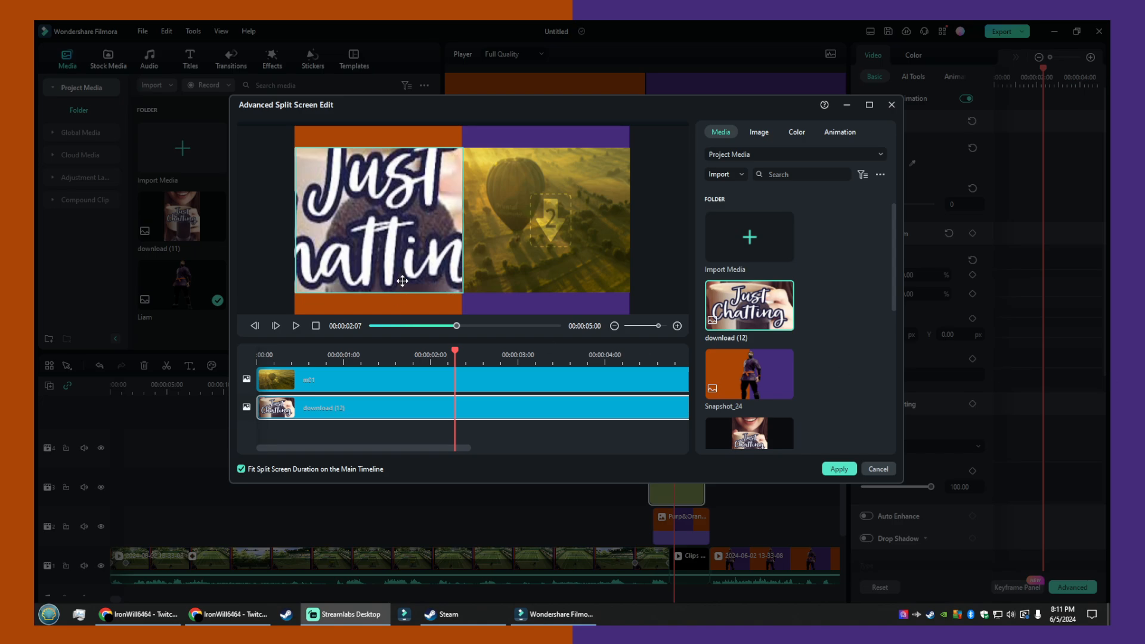
- Scale down the Just Chatting image so its full lettering fits inside the first pane, then close the pane's adjustment controls
click(434, 213)
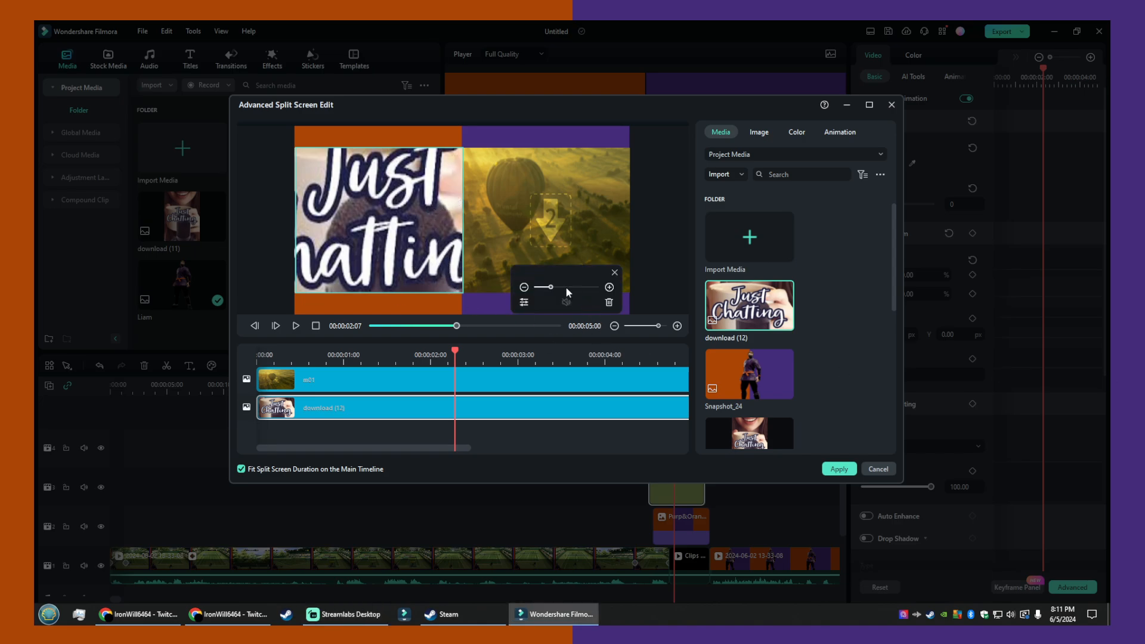
drag(550, 287, 544, 288)
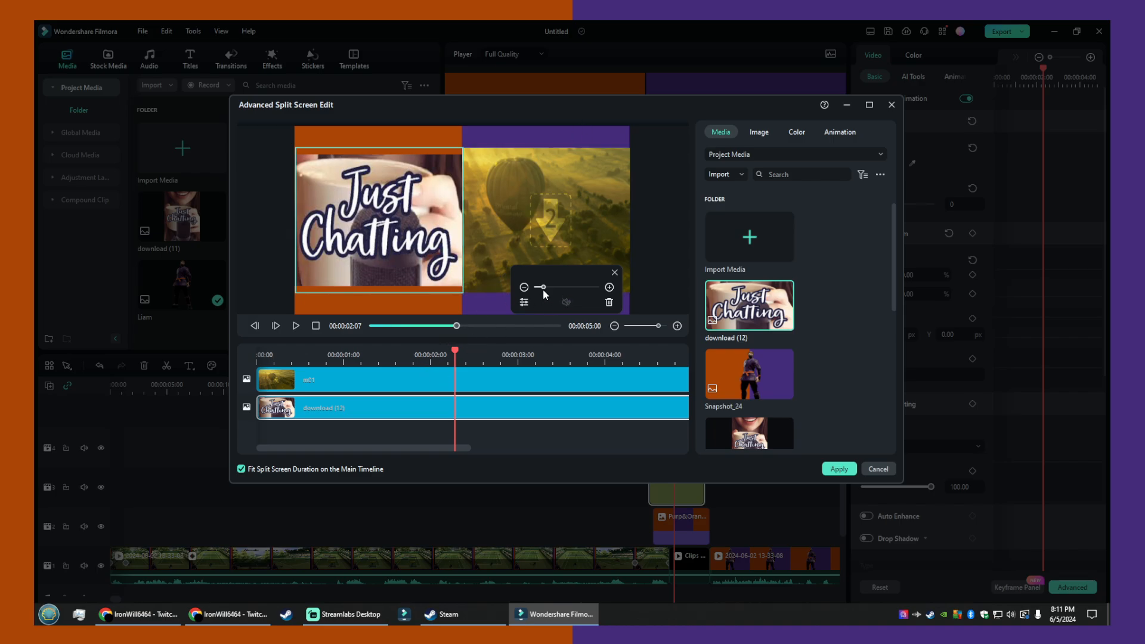
drag(543, 288, 546, 288)
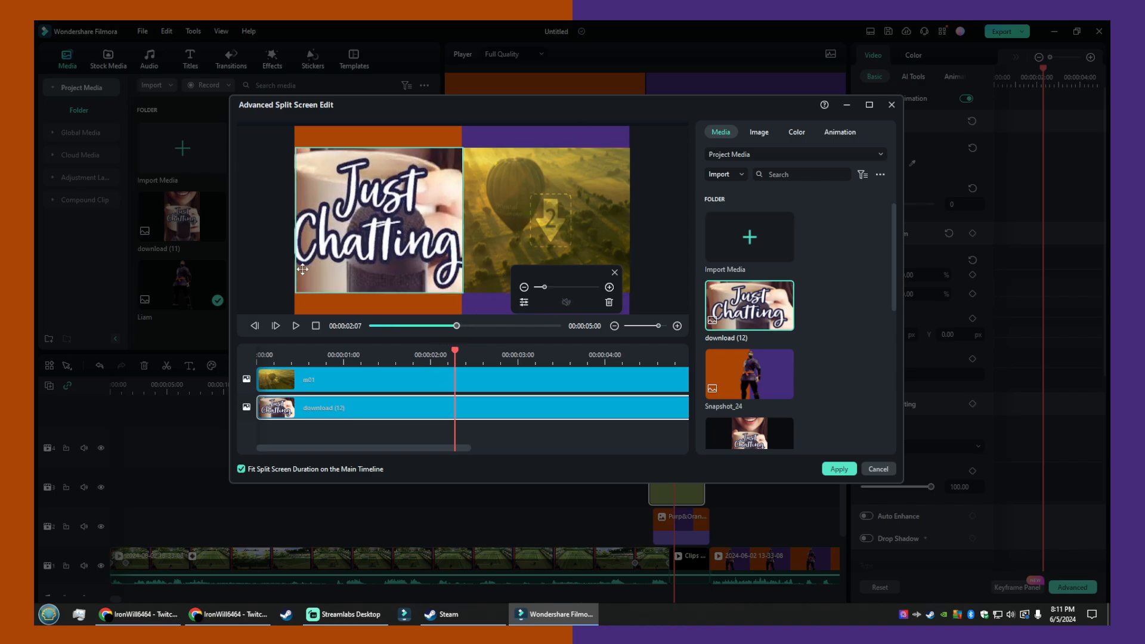
click(278, 264)
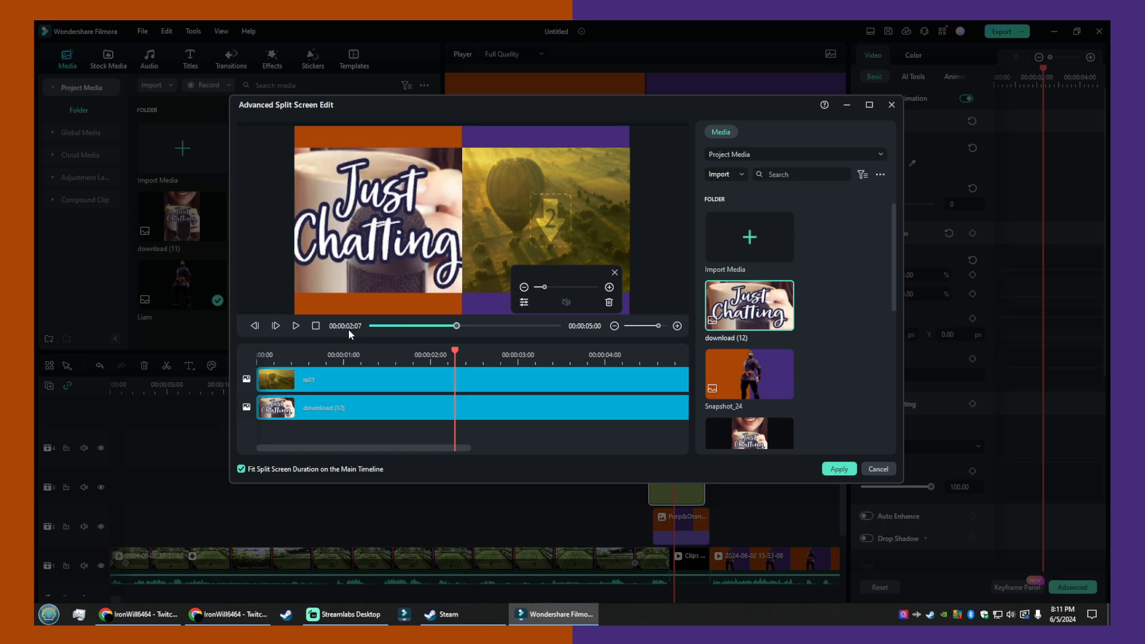
click(344, 290)
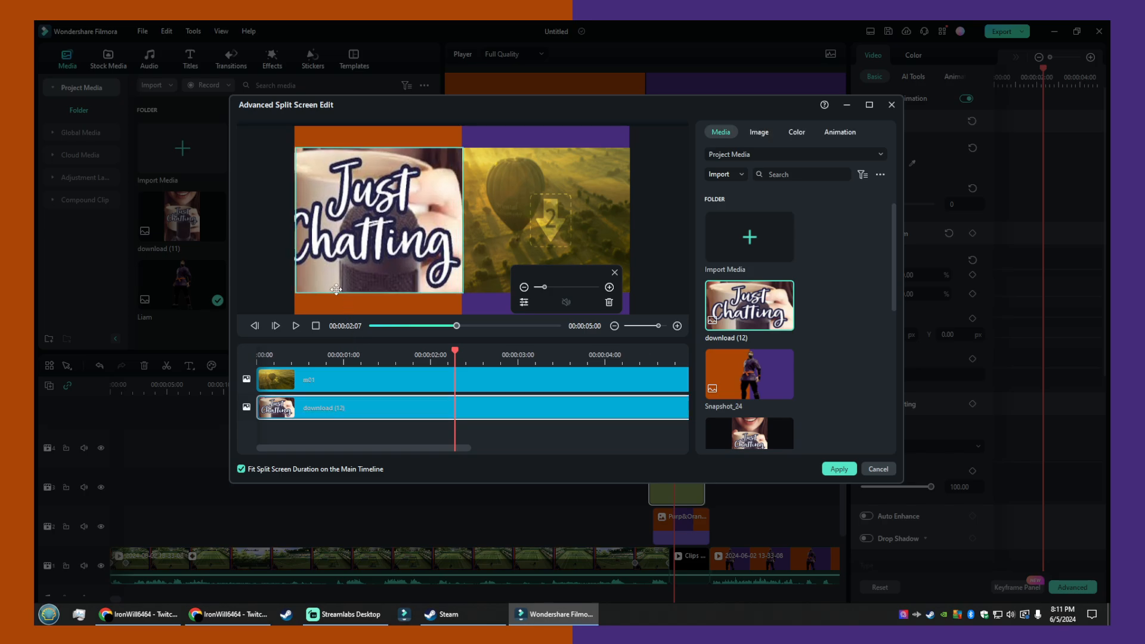
click(273, 276)
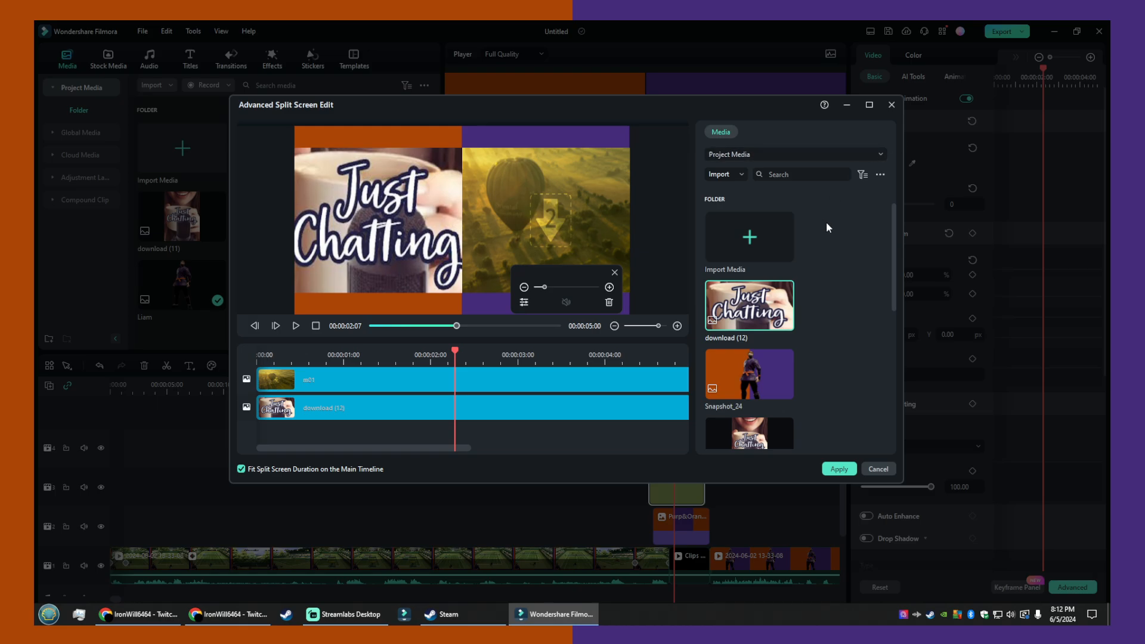
click(614, 273)
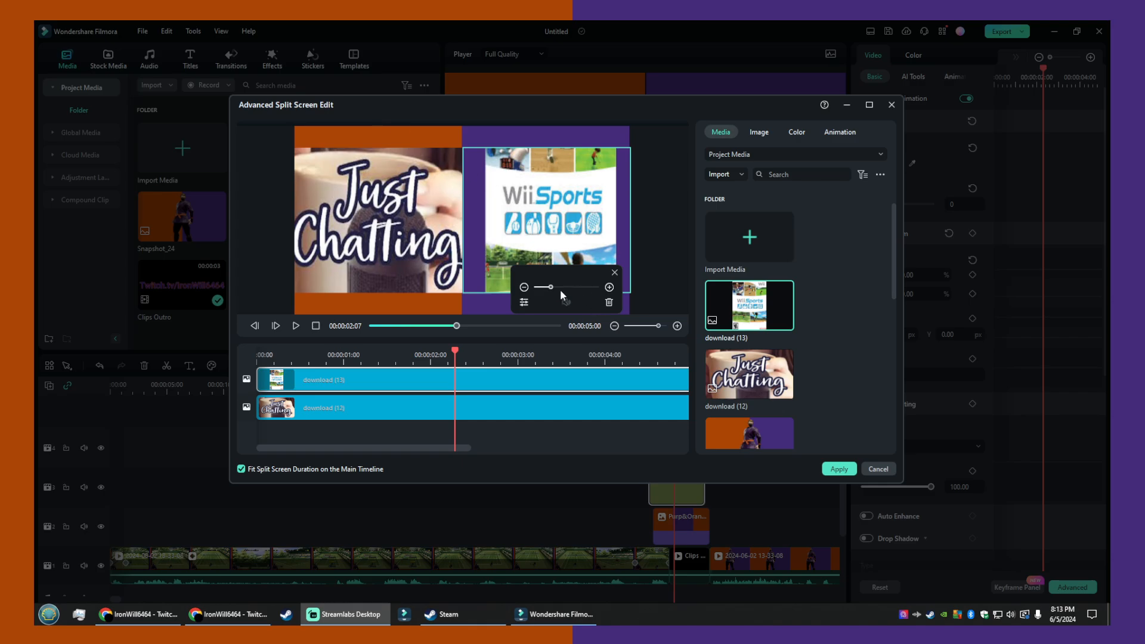
- Enlarge the Wii Sports image to fill the second pane's width and shift it slightly left to show the whole logo
drag(551, 288, 559, 289)
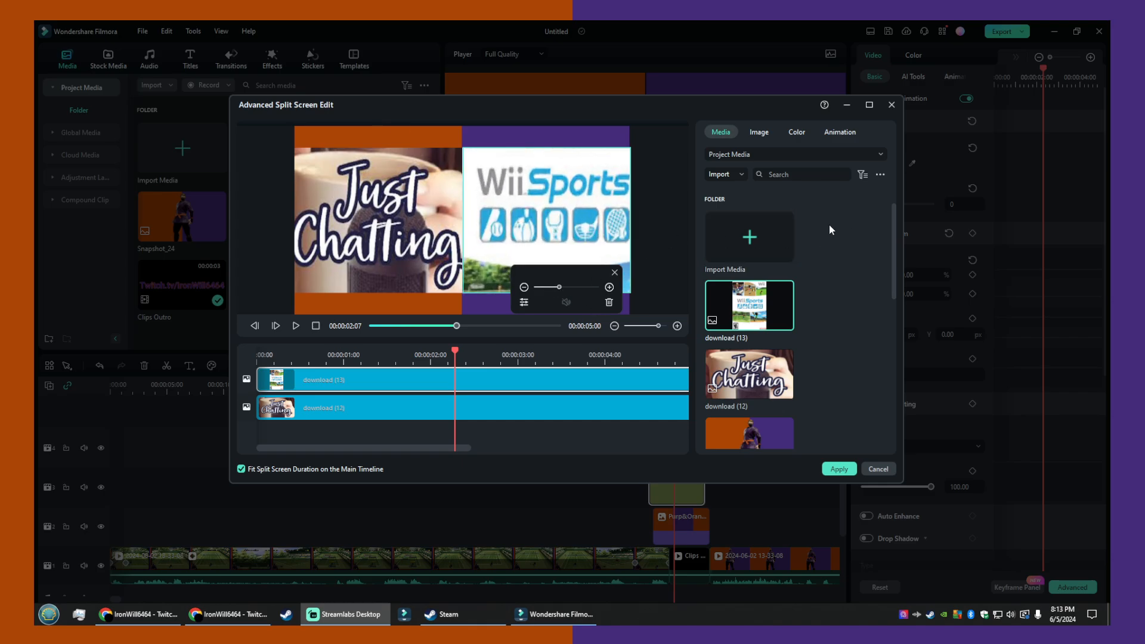
drag(611, 207, 602, 207)
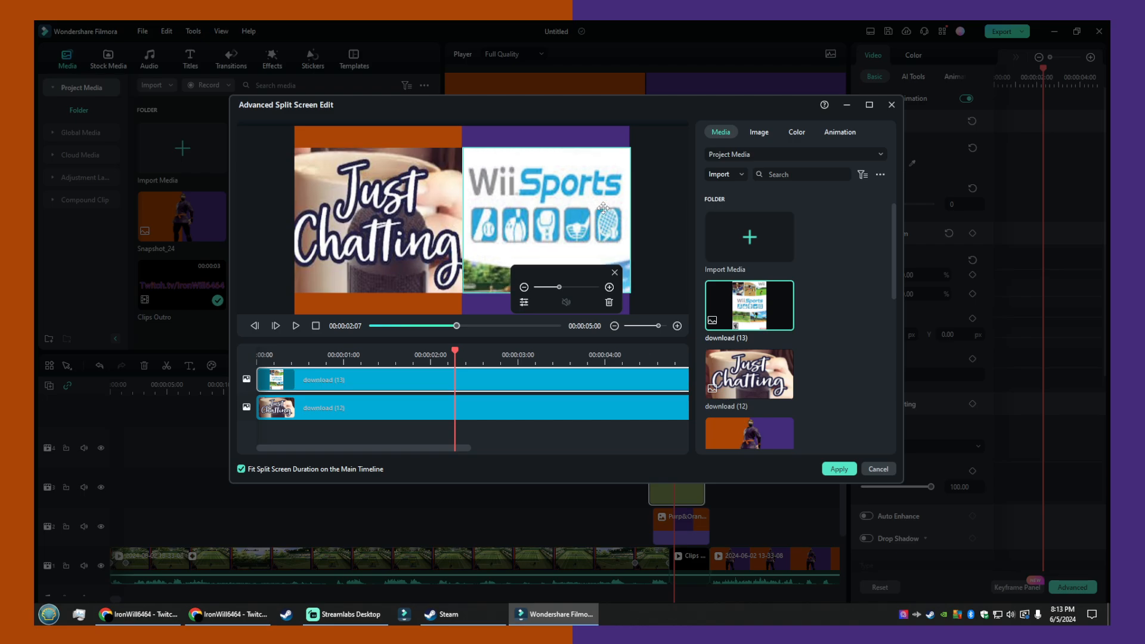
click(820, 238)
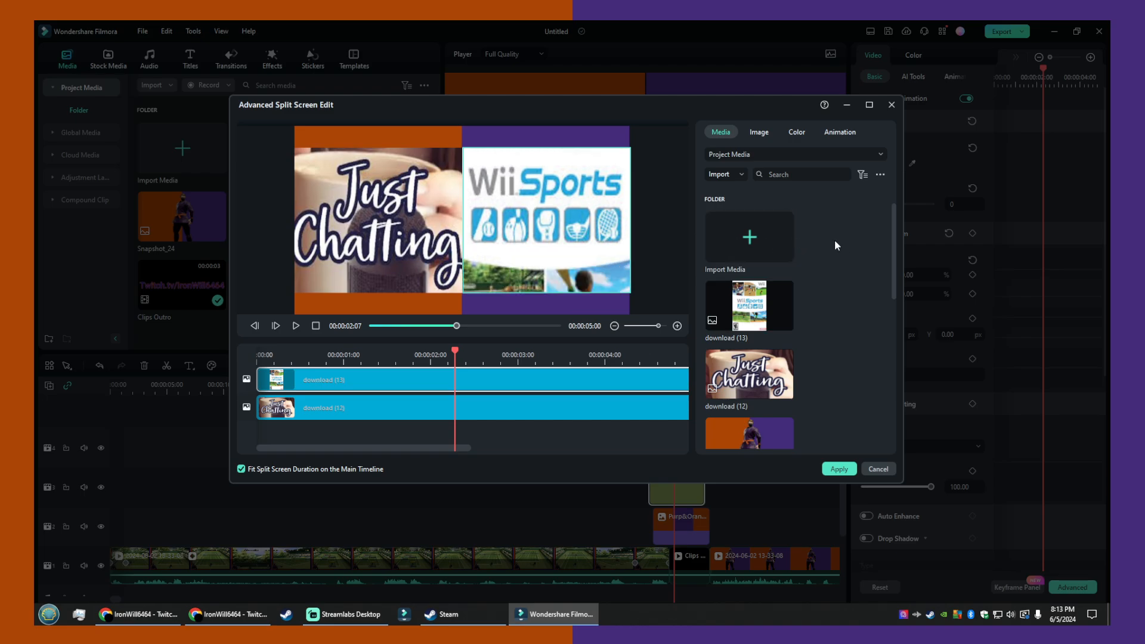
click(596, 309)
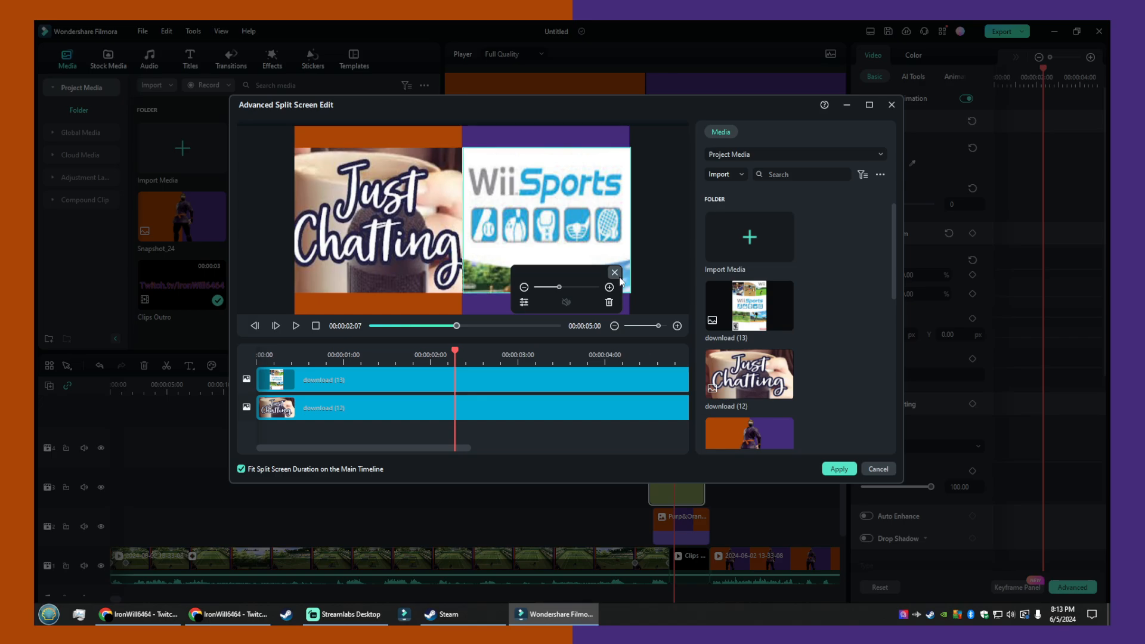
- Nudge the Wii Sports image slightly up and right in the second pane and apply the advanced split-screen edit
click(757, 333)
click(572, 242)
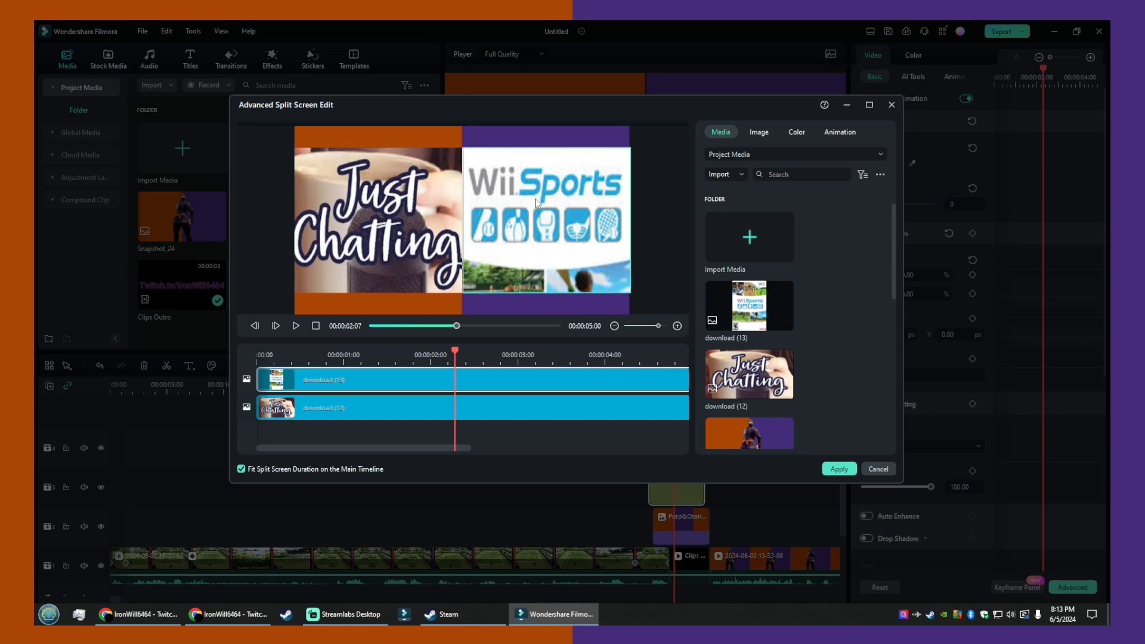
drag(536, 203, 538, 199)
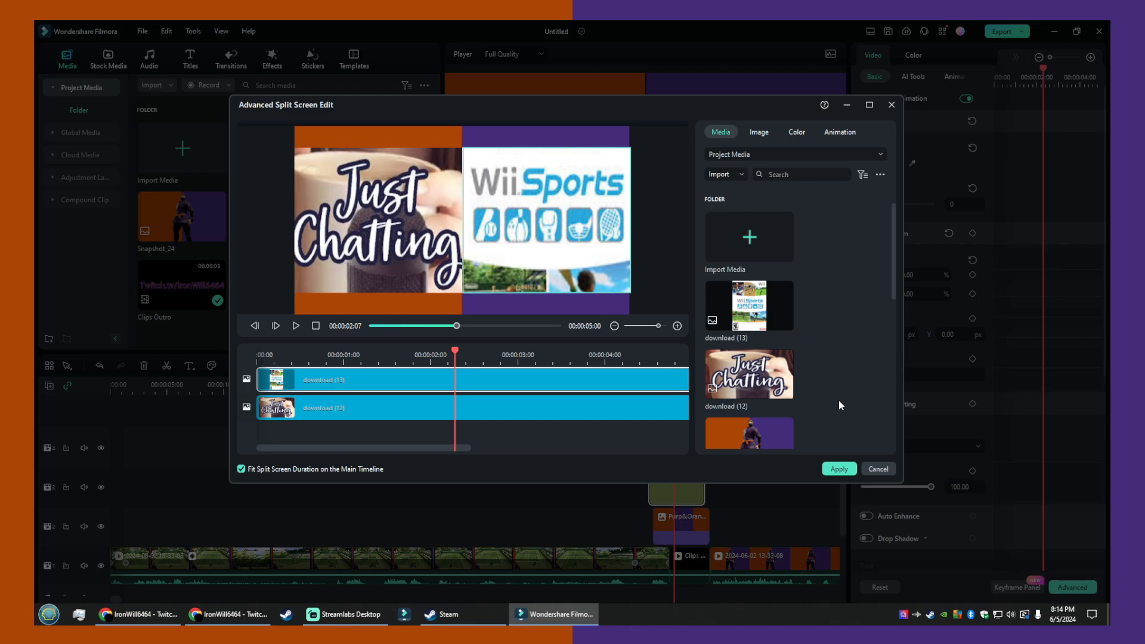
click(839, 469)
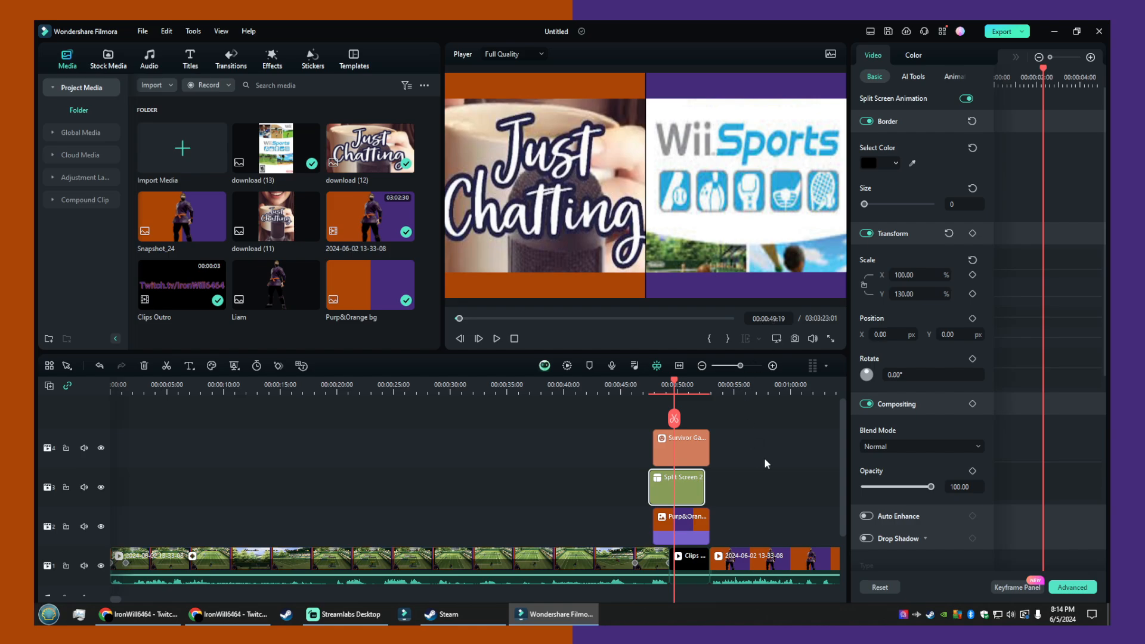
- Select the line divider clip above the split screen and set its vertical scale to 25%
click(697, 451)
click(677, 500)
click(677, 520)
click(687, 482)
click(701, 446)
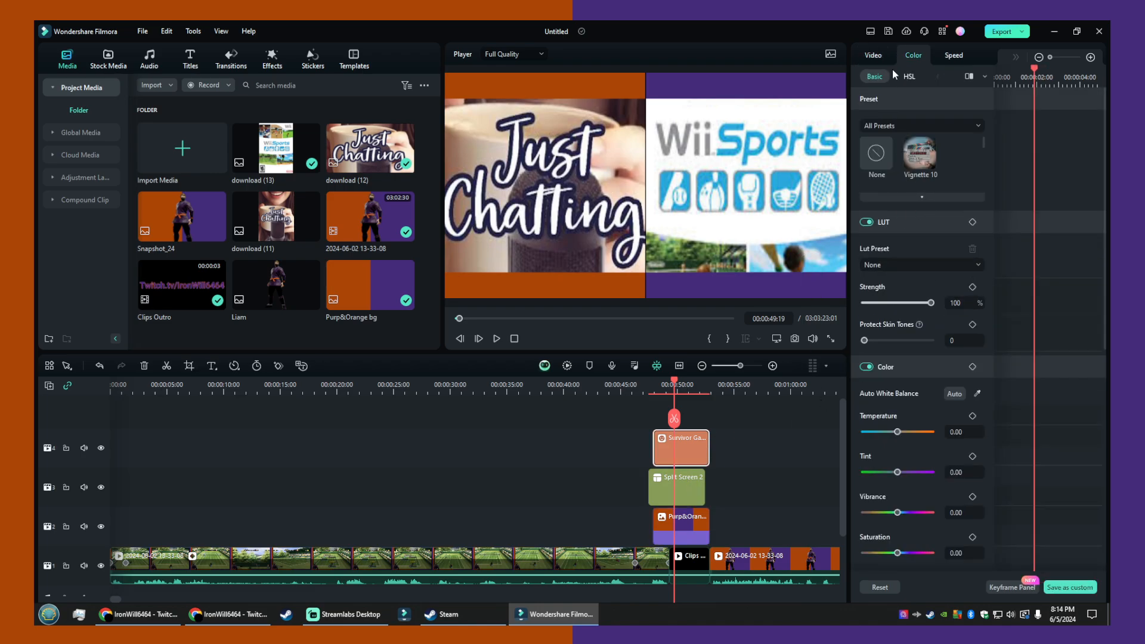
click(873, 55)
click(906, 159)
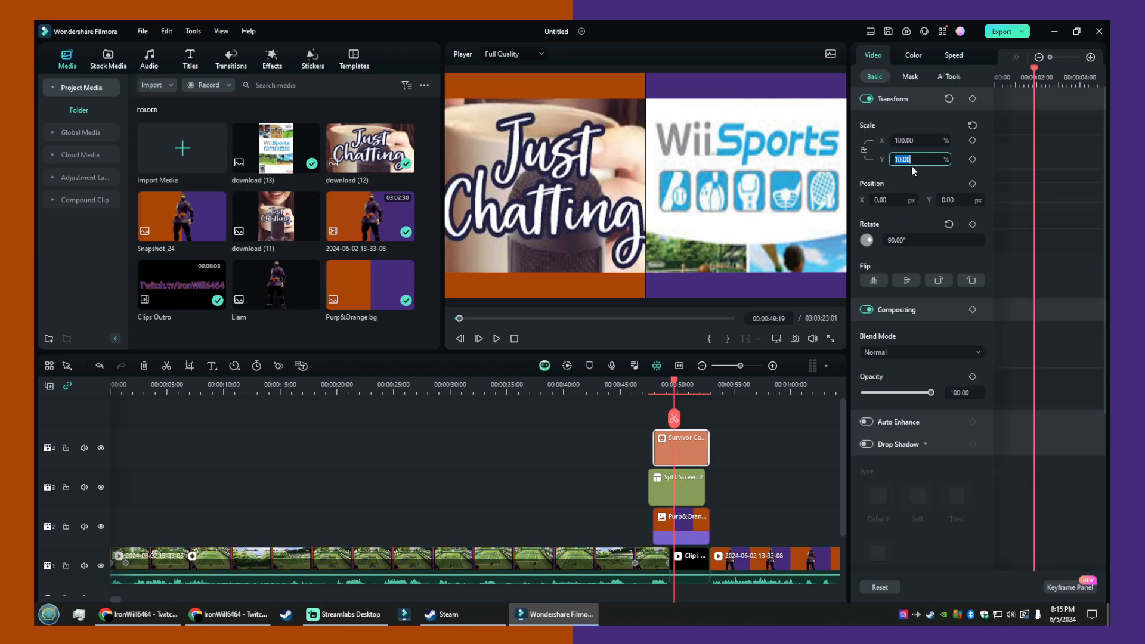
text(25)
key(Return)
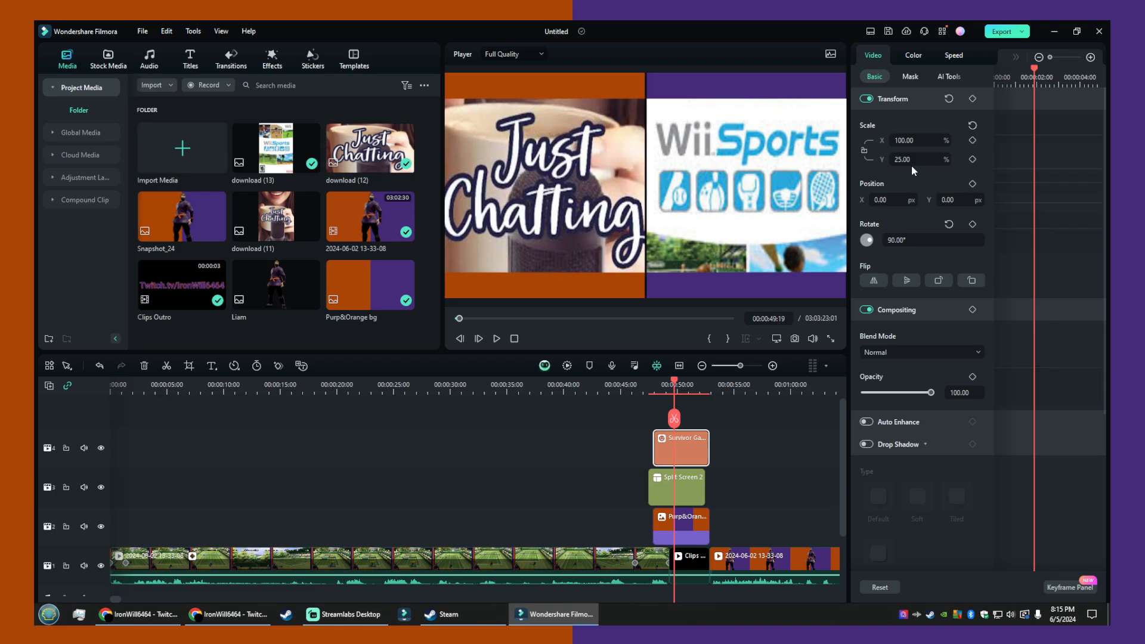
- Set the line divider's vertical scale to 15%
click(909, 159)
text(15)
key(Return)
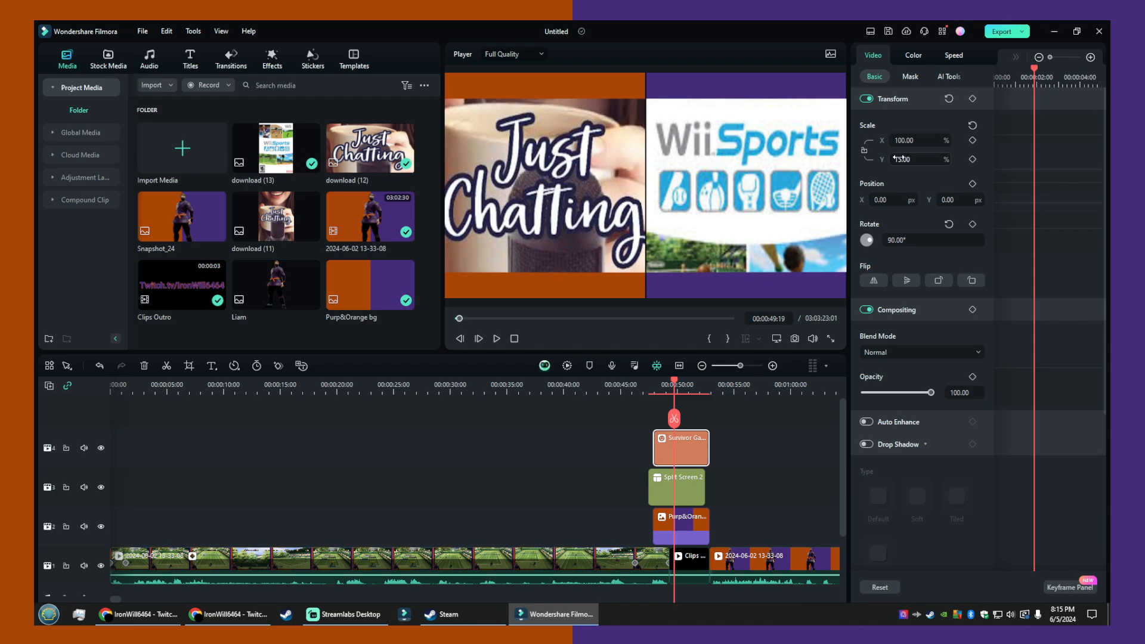
- Set the line divider's vertical scale to 12%
click(913, 159)
text(12)
key(Return)
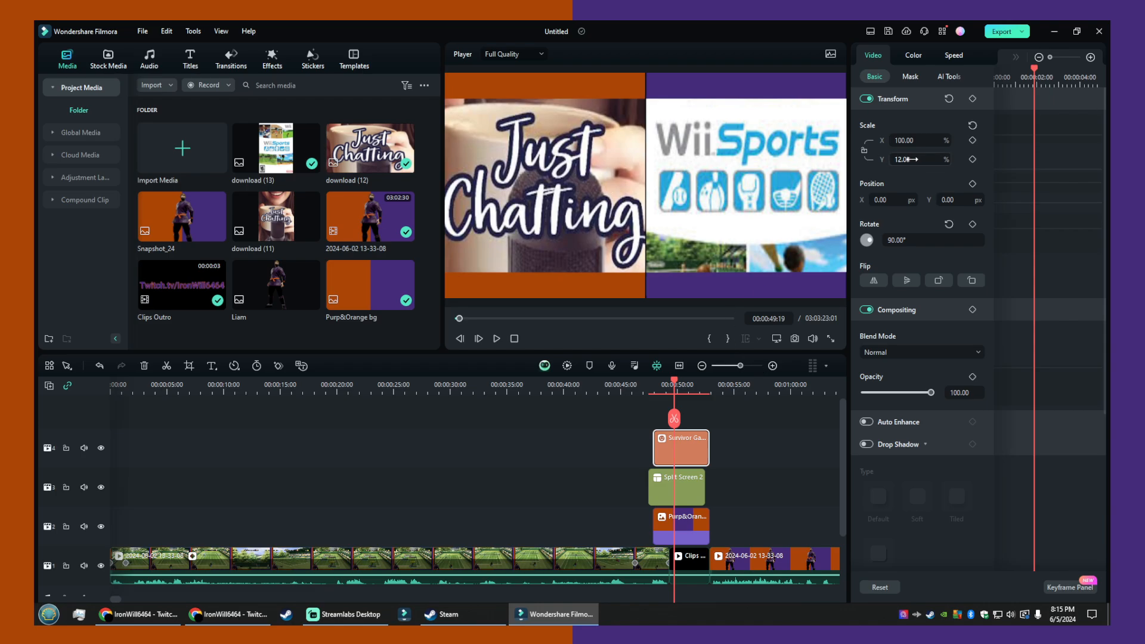